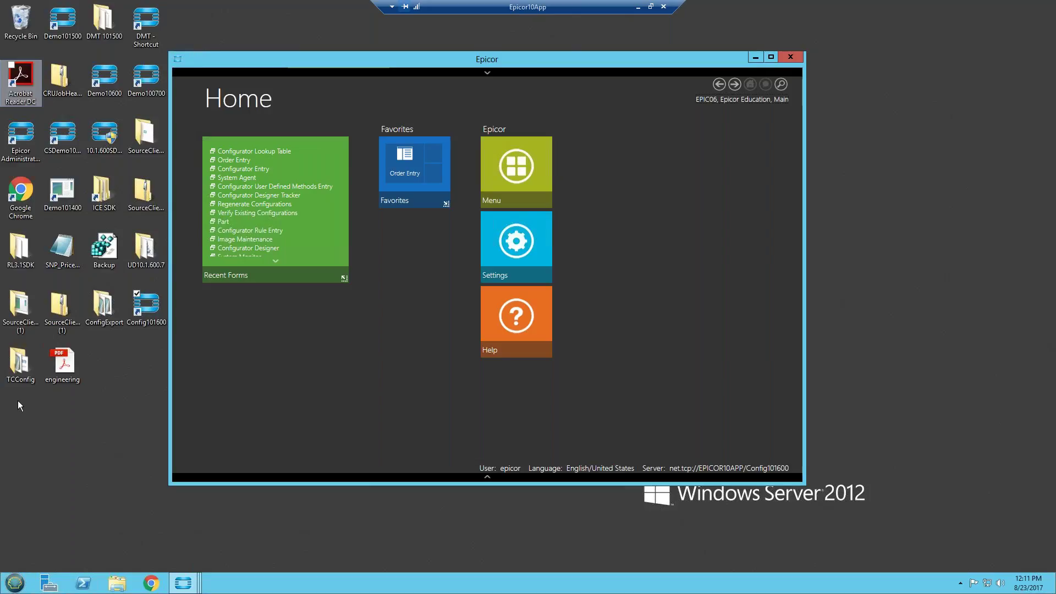
Create a new sales order for the customer Dalton from the recent Order Entry form.
click(192, 585)
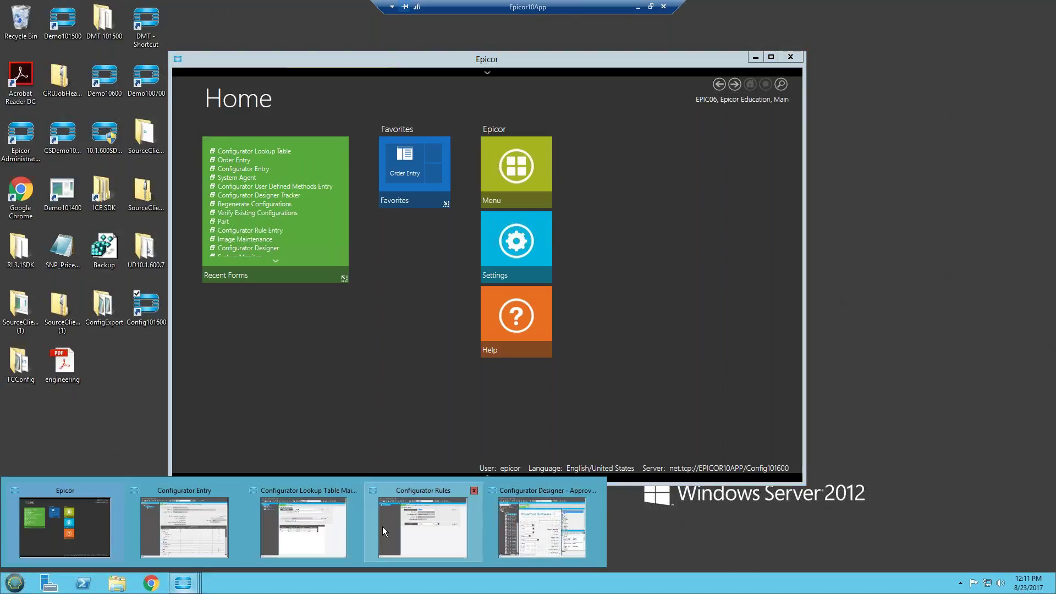
click(248, 160)
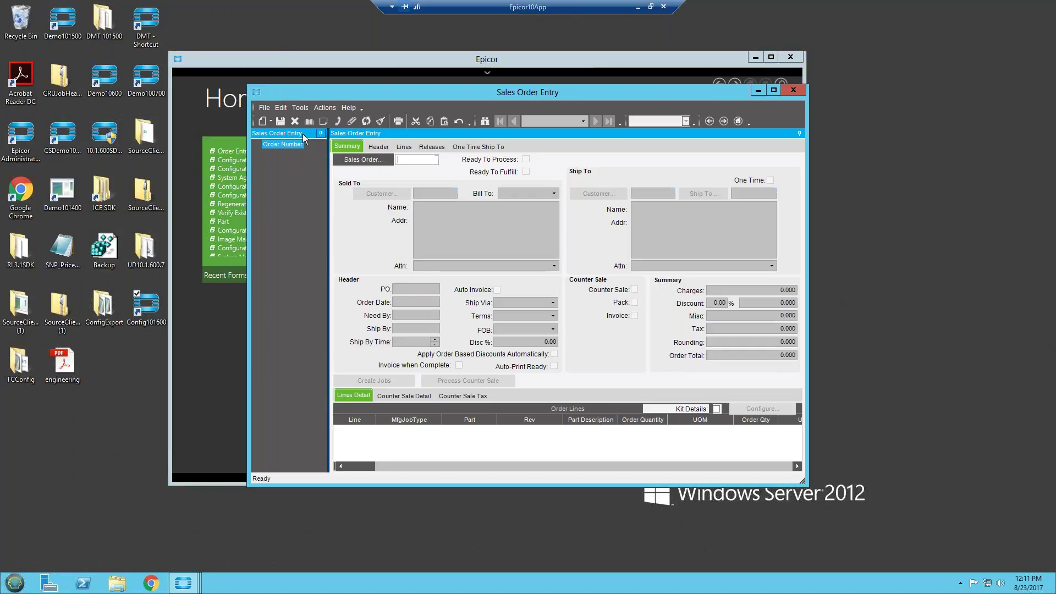
click(270, 119)
click(225, 137)
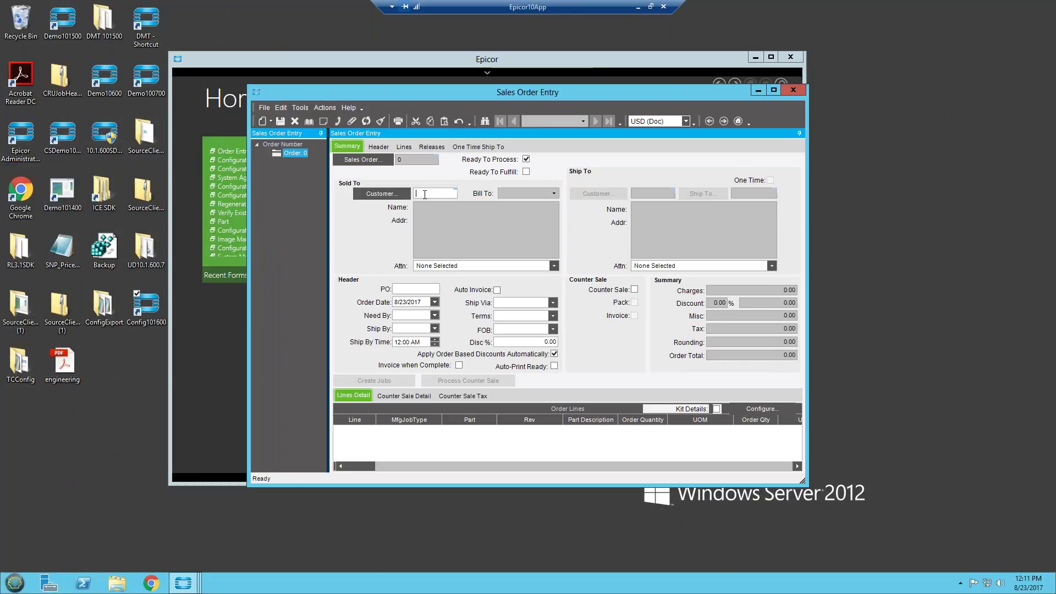
text(dalton)
key(Tab)
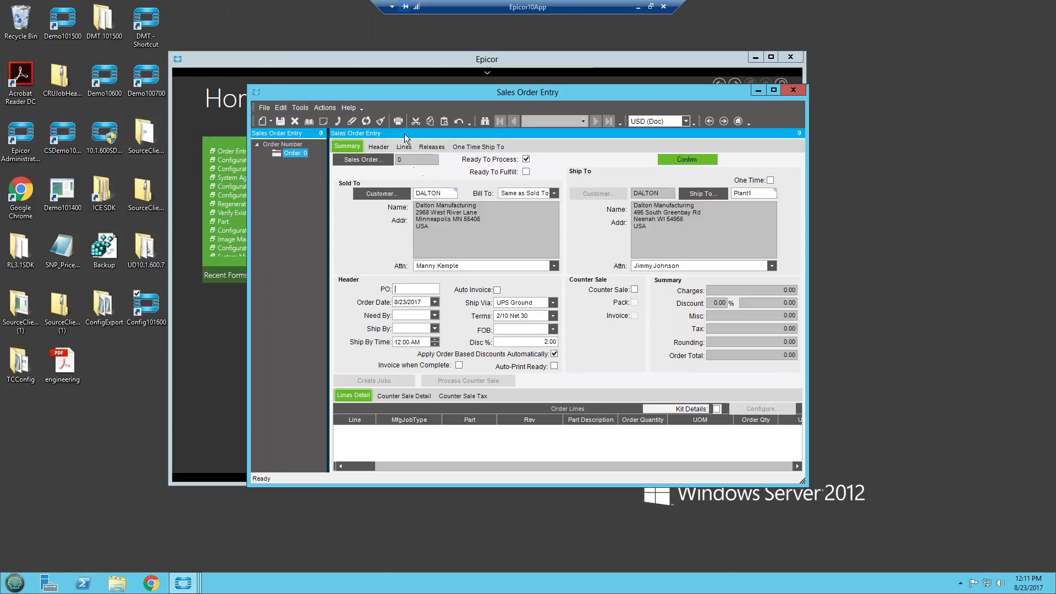
Add an order line for the part TCConfig and start its configuration.
click(397, 147)
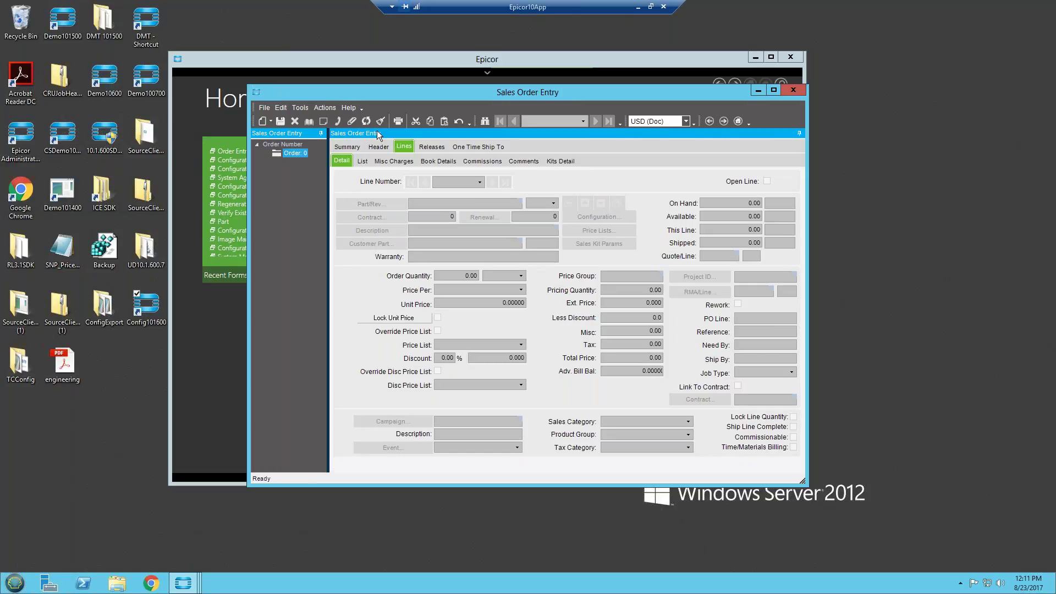
click(271, 121)
click(223, 160)
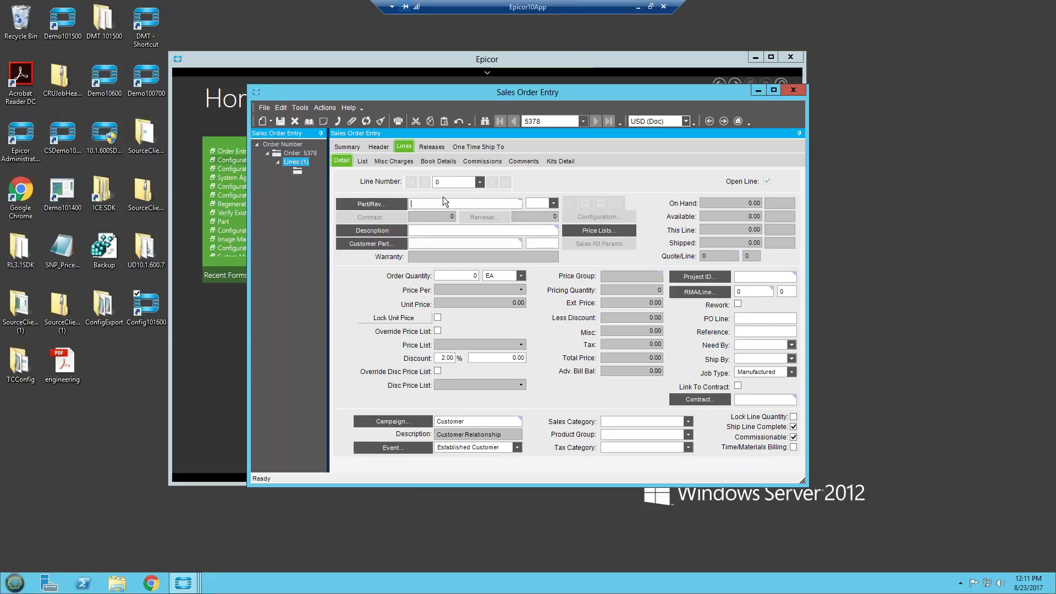
text(TCConfig)
key(Tab)
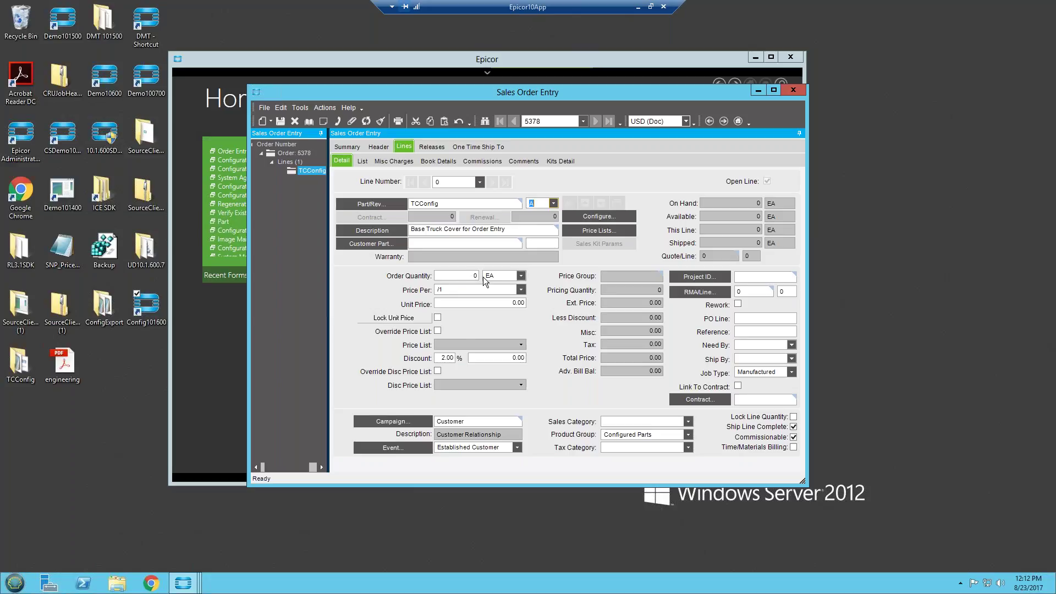
click(606, 216)
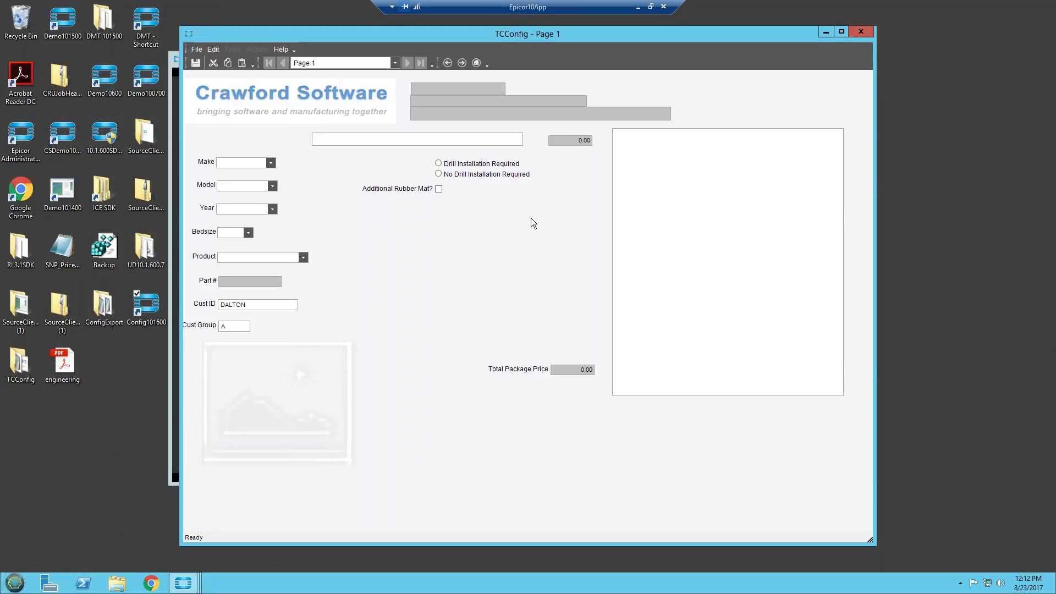
Examine the full Page 1 layout of TCConfig in the Configurator Designer, then return to the running configuration.
mouse_move(187, 582)
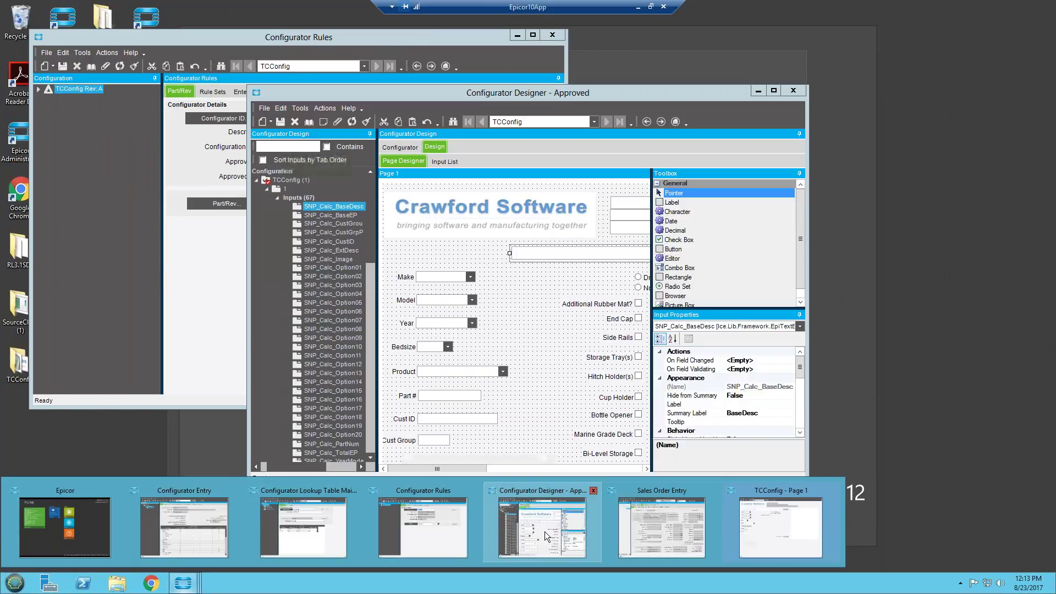
click(544, 532)
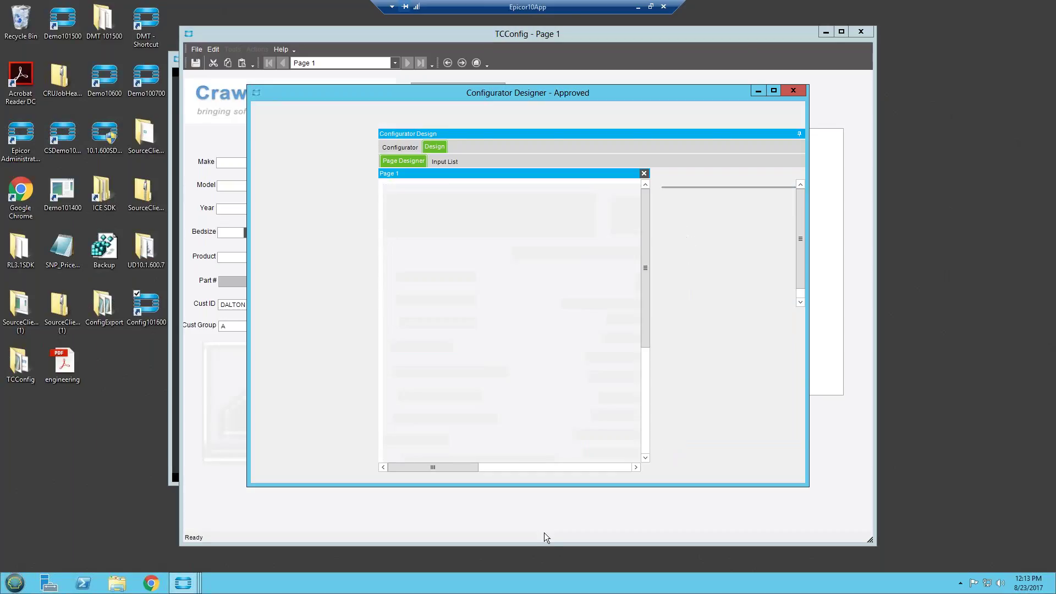
click(774, 91)
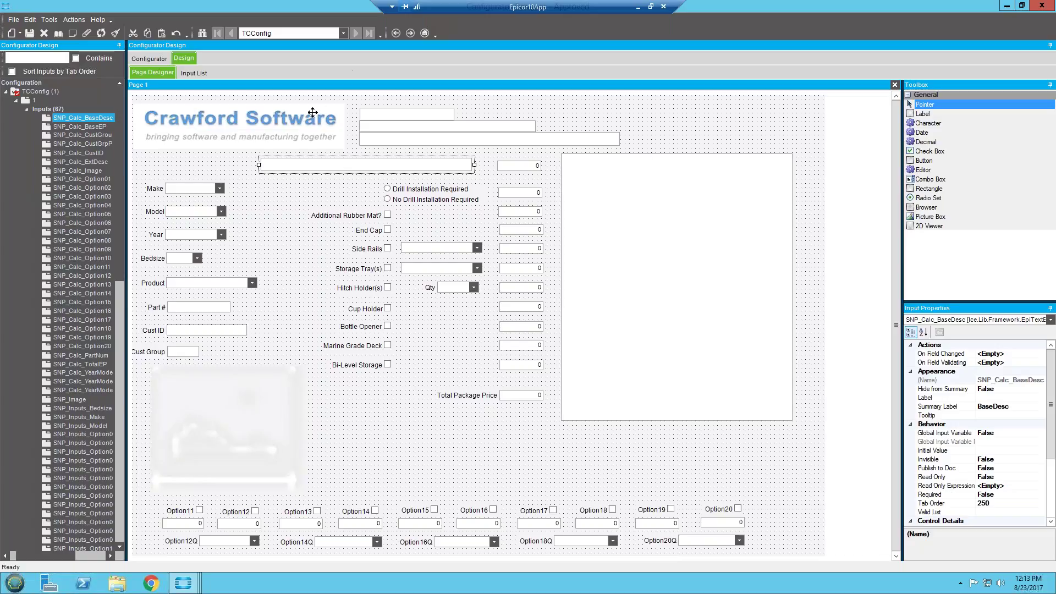
click(1007, 6)
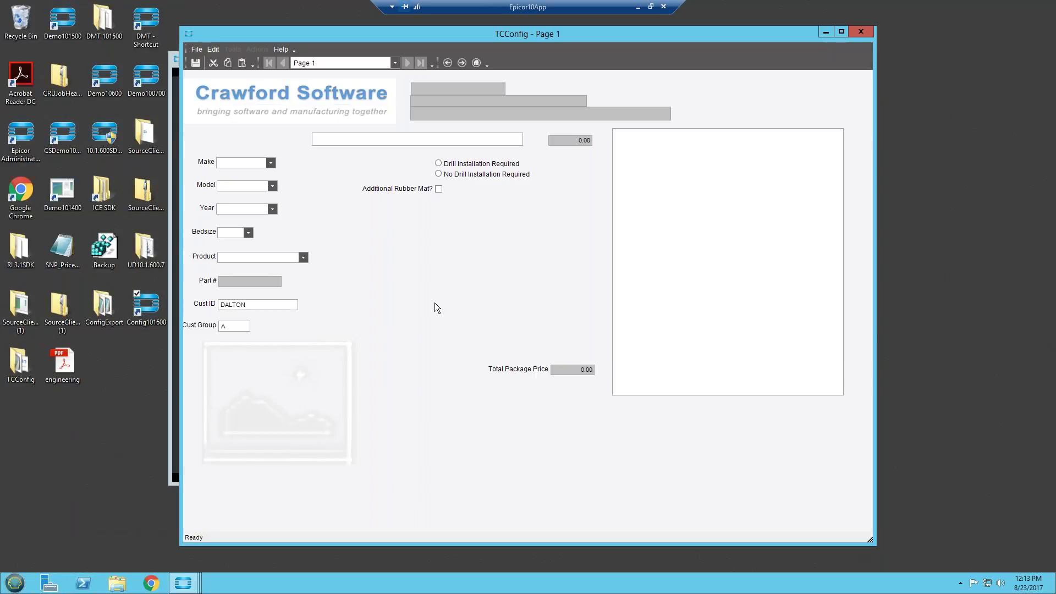
Configure the truck as make Chevy, model Colorado, year 2014-Current, with a 5 ft bed size.
click(272, 163)
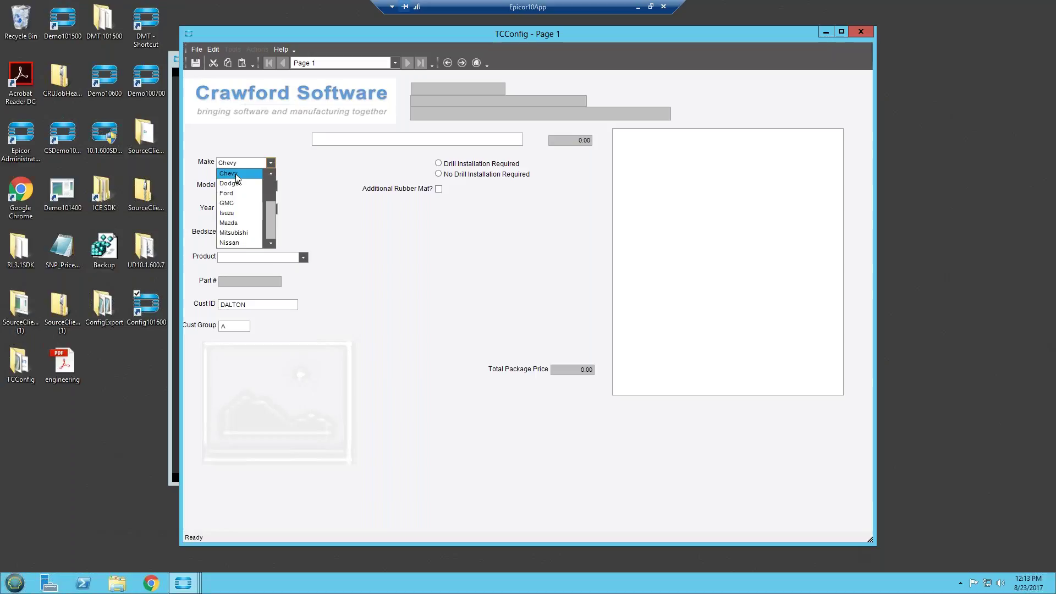
click(235, 173)
click(272, 186)
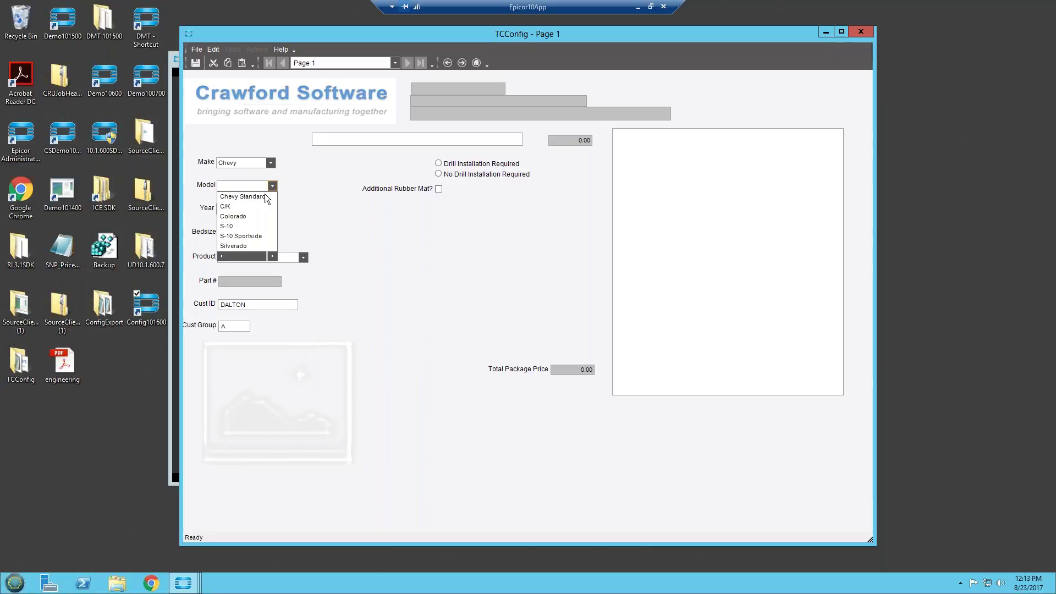
click(238, 216)
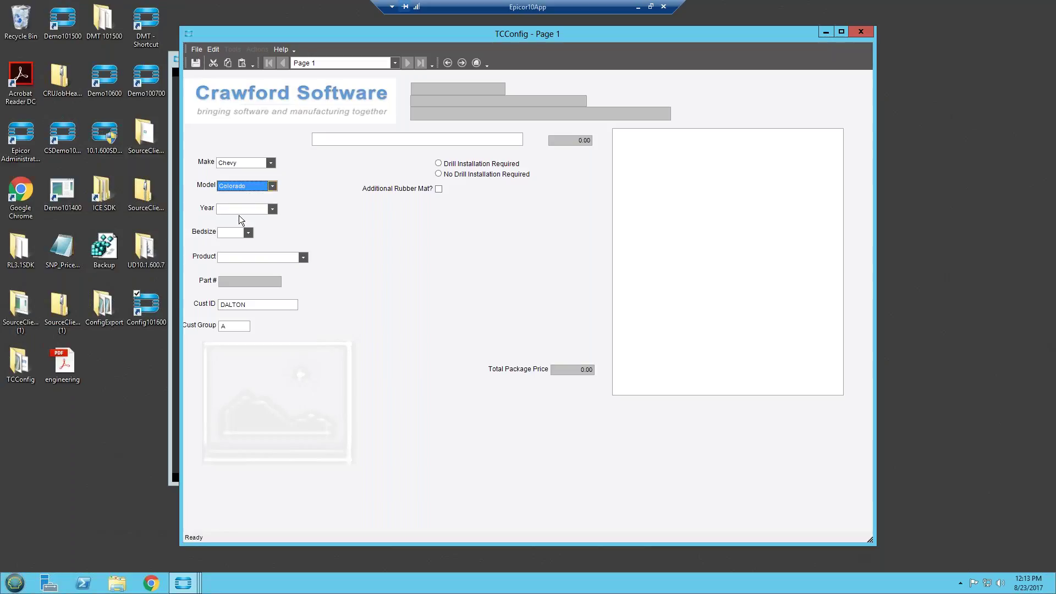
click(273, 208)
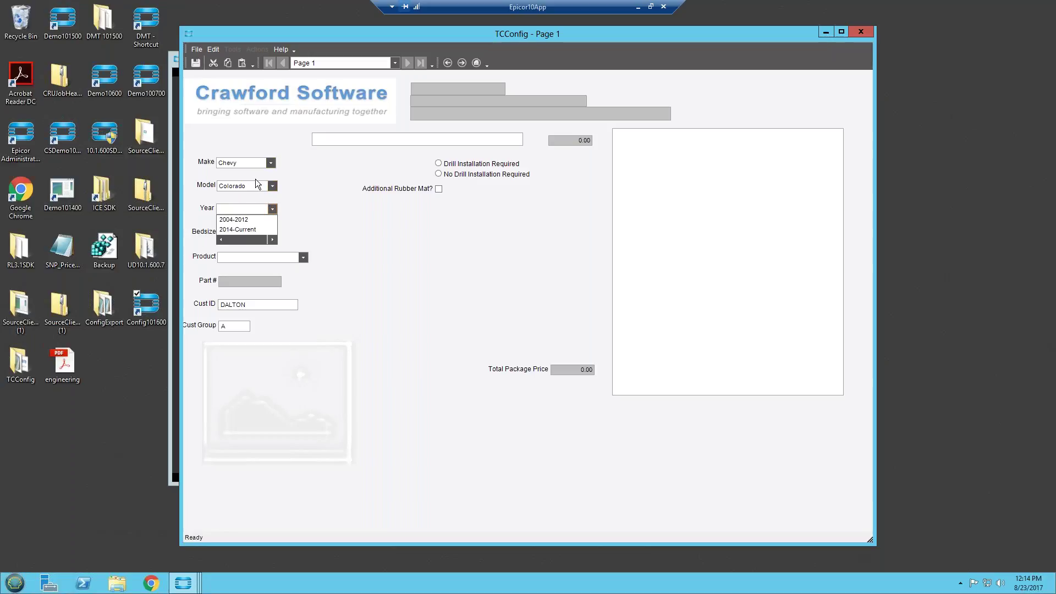
click(252, 229)
click(249, 232)
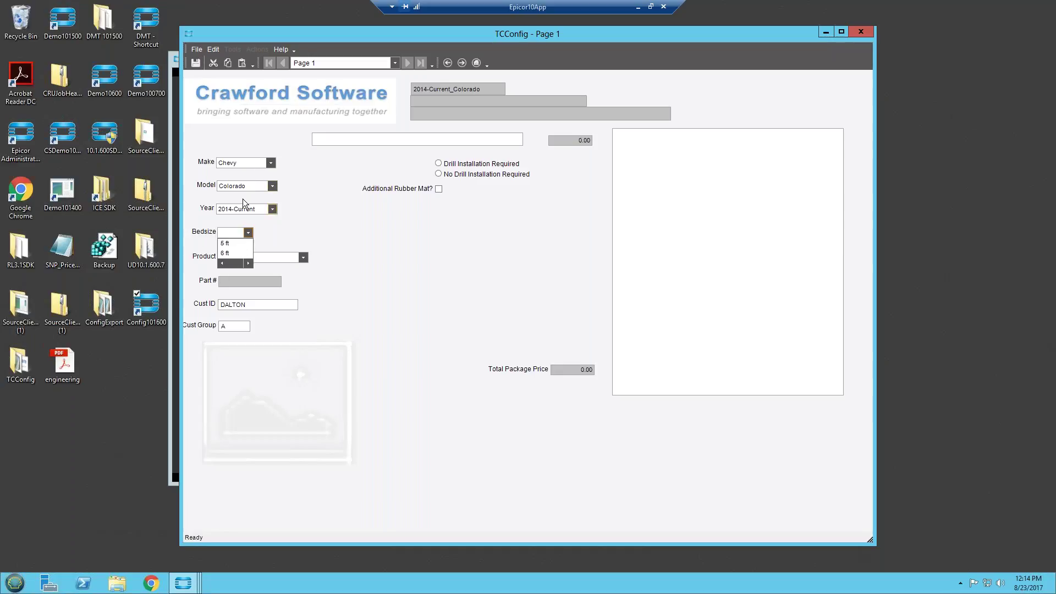
click(225, 243)
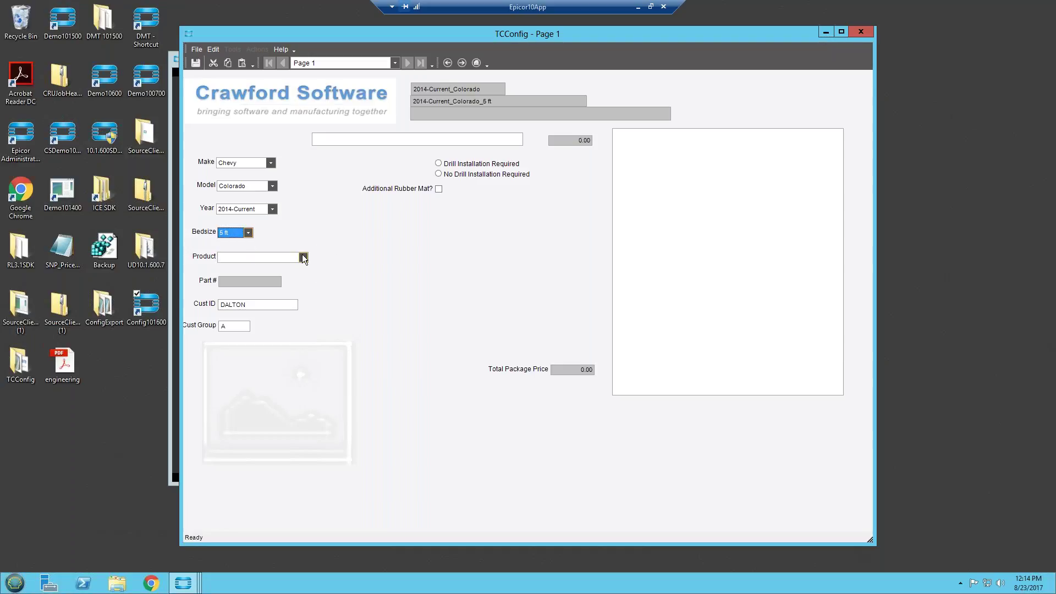
Choose the Composite Bedsystem product with No Drill Installation Required and an additional rubber mat.
click(302, 257)
click(263, 289)
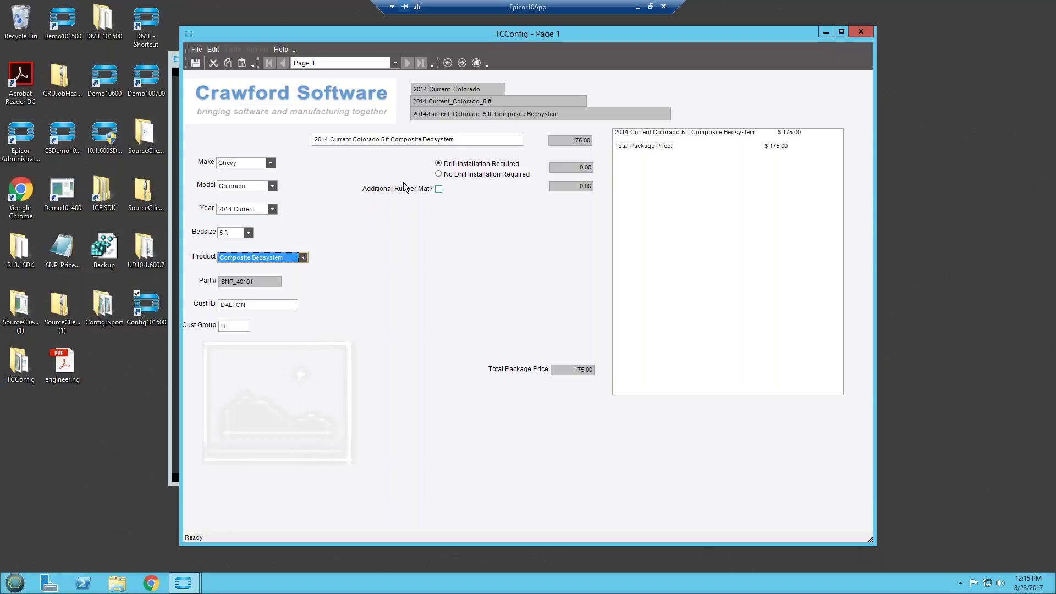
click(440, 175)
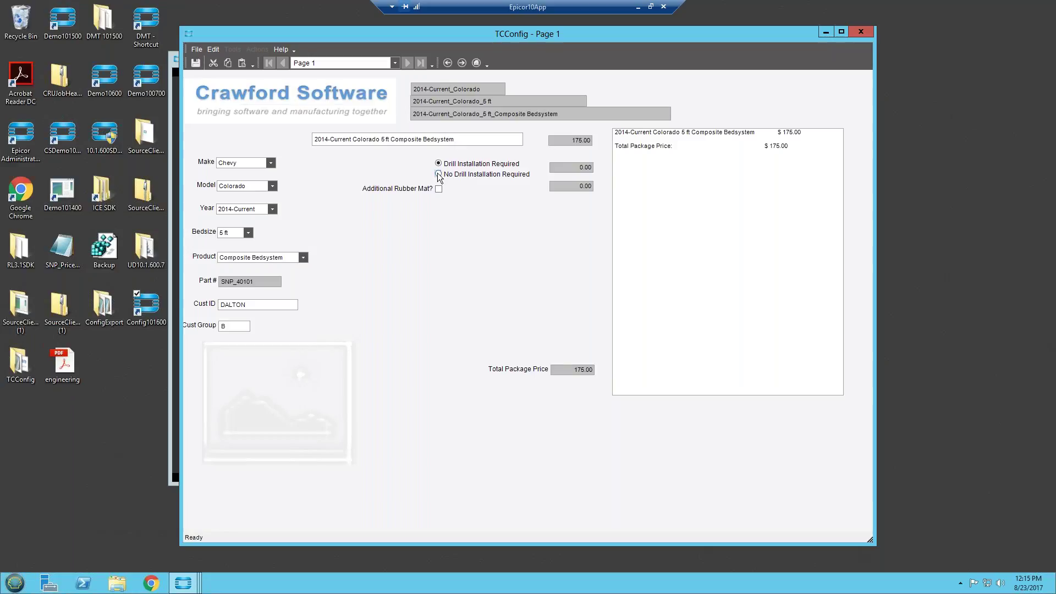
click(439, 174)
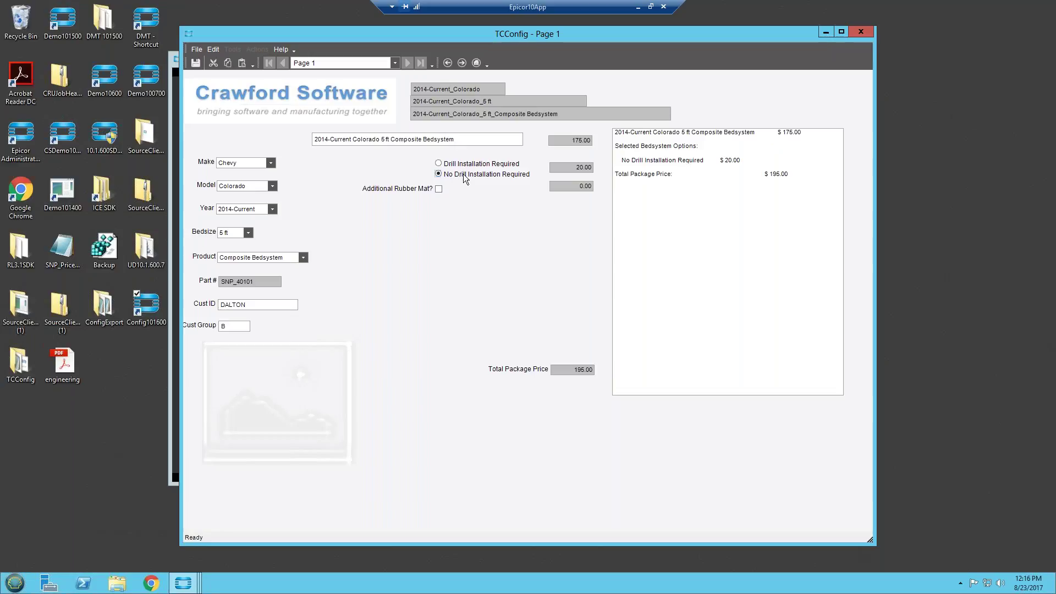
click(439, 188)
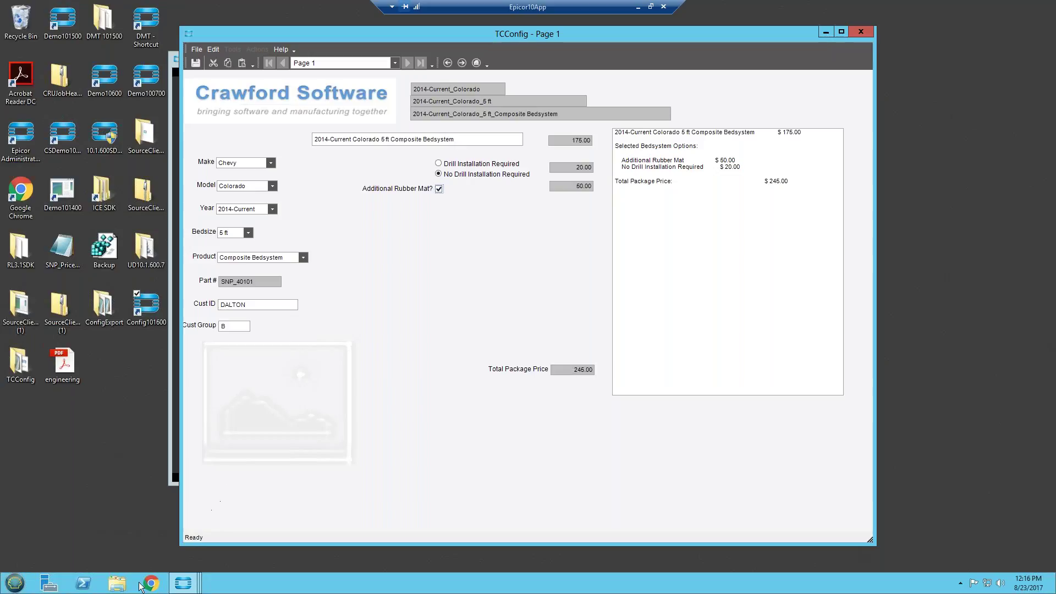
Bring up Configurator Lookup Table Maintenance and place its window over the configuration page.
mouse_move(183, 583)
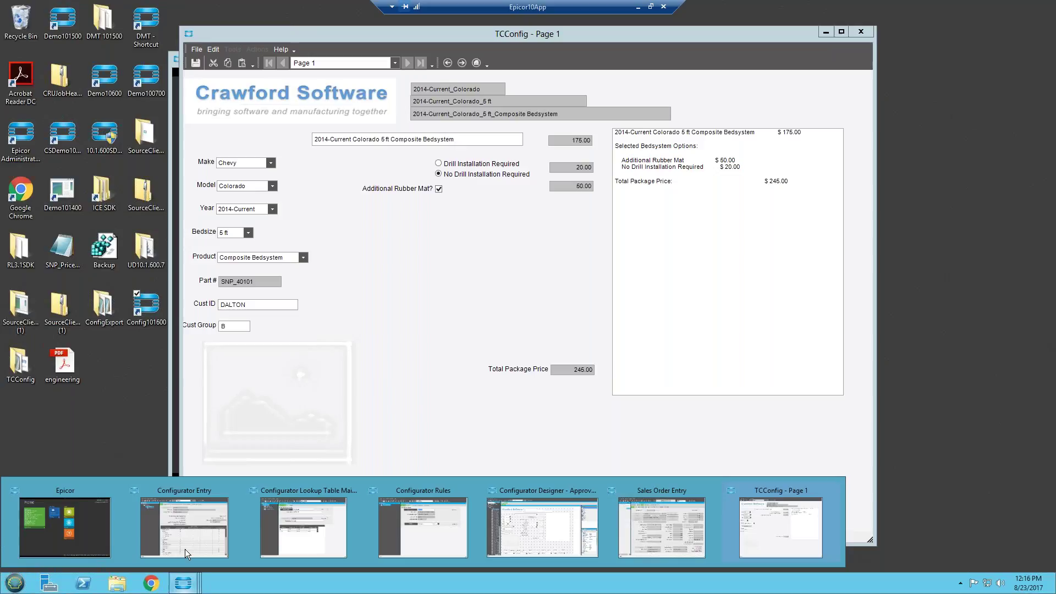
click(298, 505)
drag(385, 48, 540, 122)
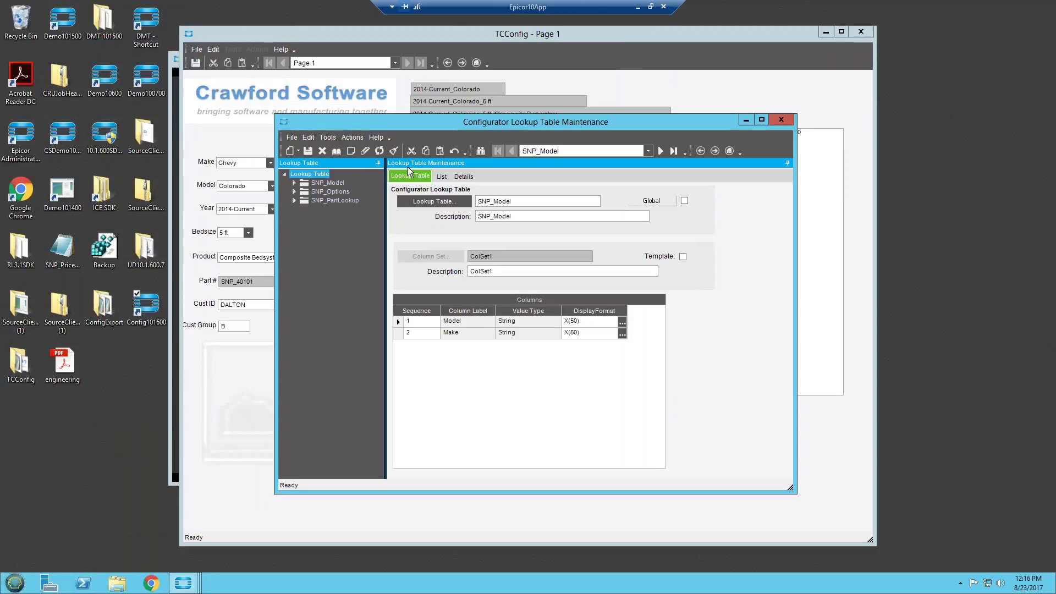
Locate the Configurator Lookup Table program in the Setup folder of Configurator Management under Sales Management.
mouse_move(181, 584)
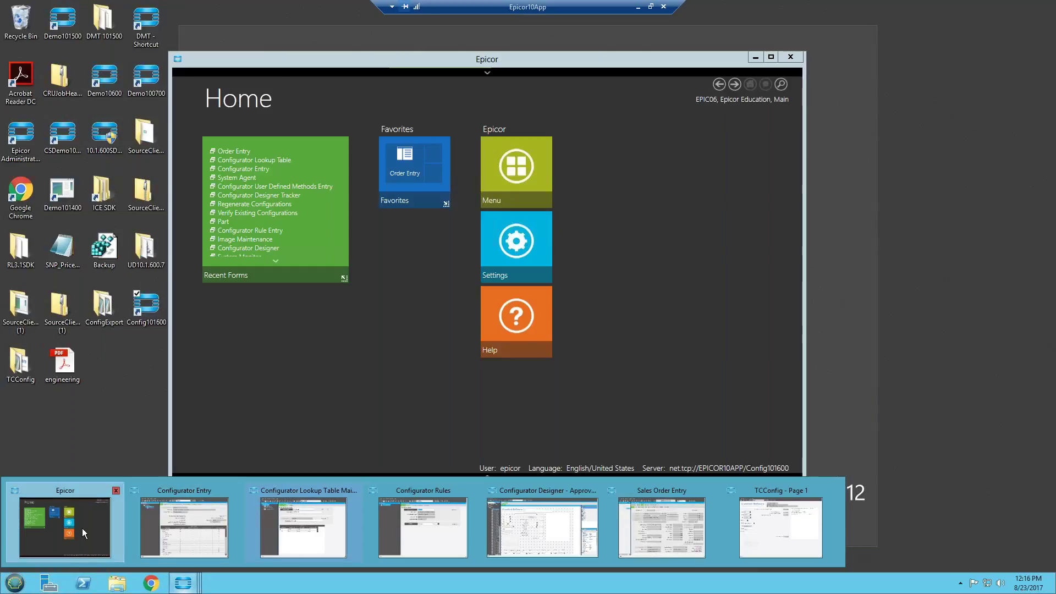
click(81, 528)
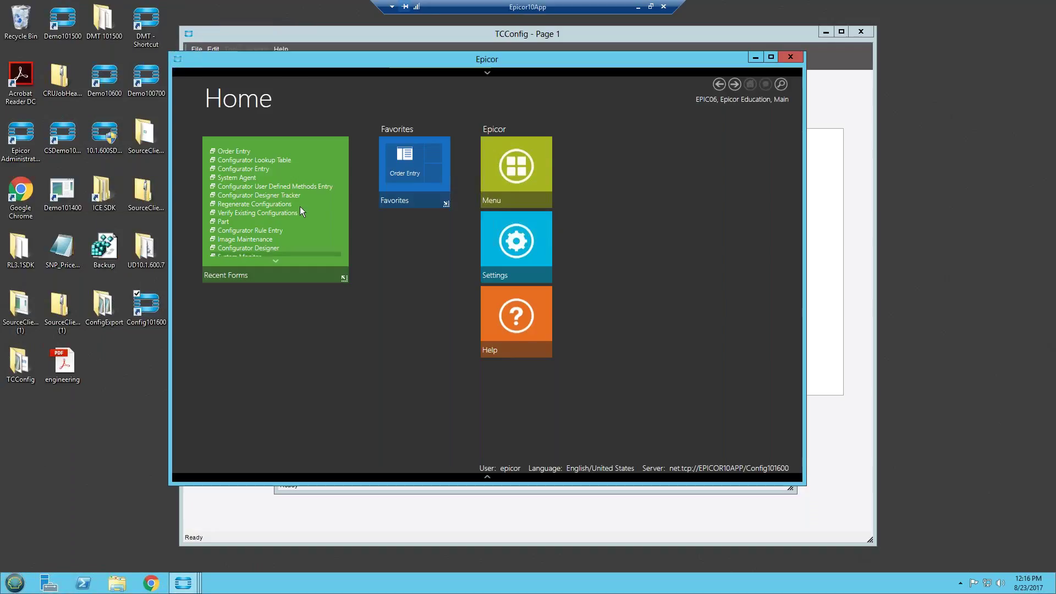
click(507, 162)
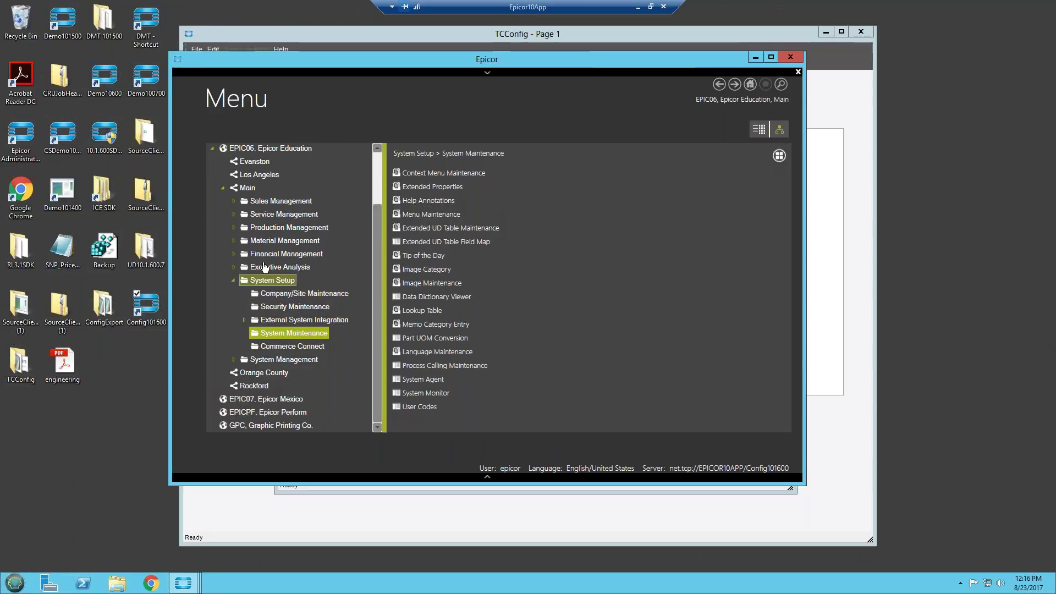
click(276, 203)
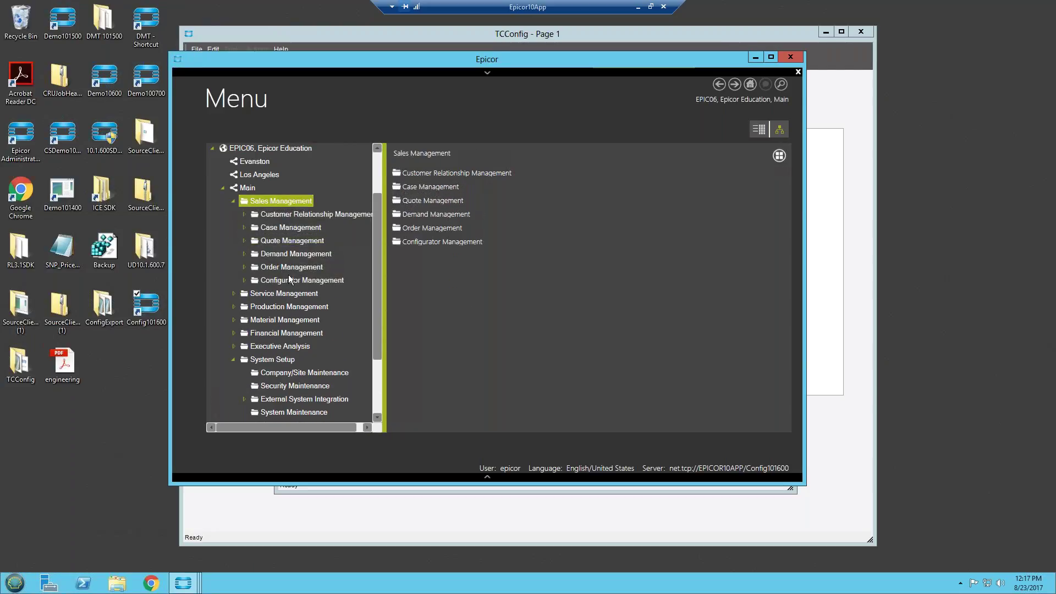
click(290, 280)
click(281, 294)
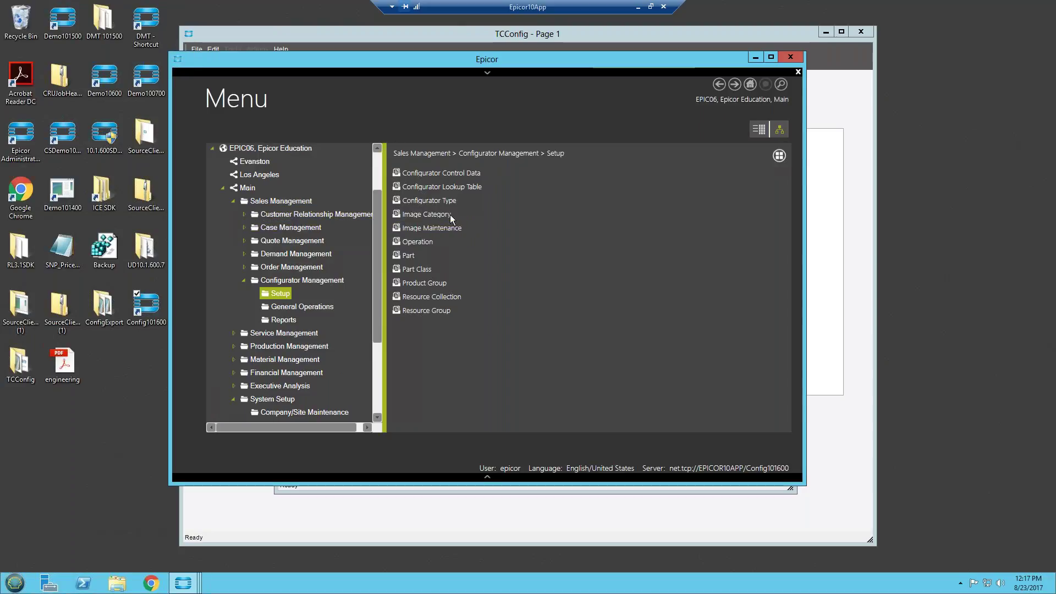
click(461, 189)
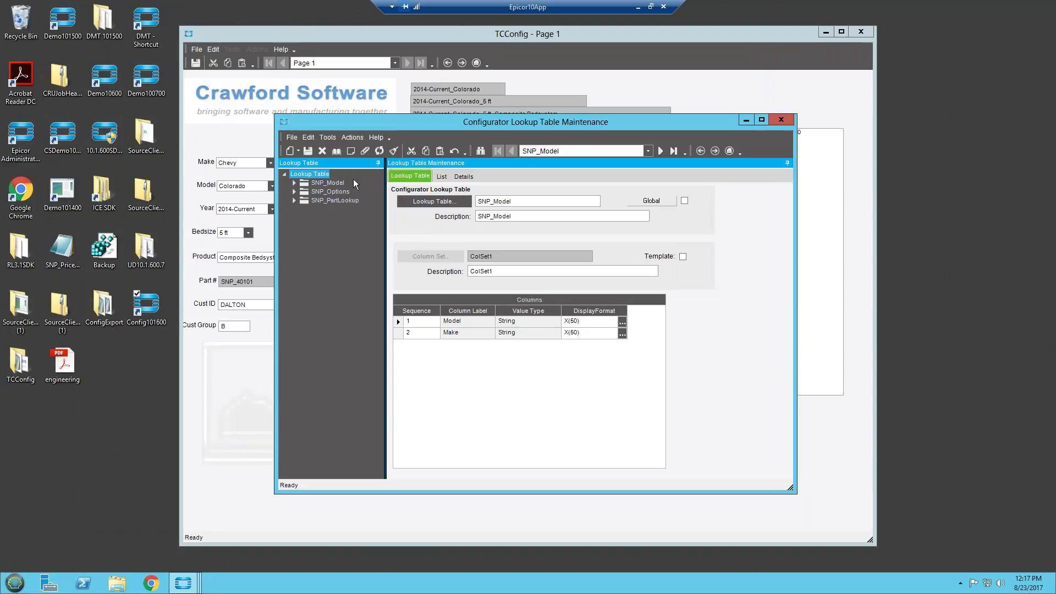
View the detail rows of the SNP_Model lookup table with the Model and Make columns widened.
click(464, 175)
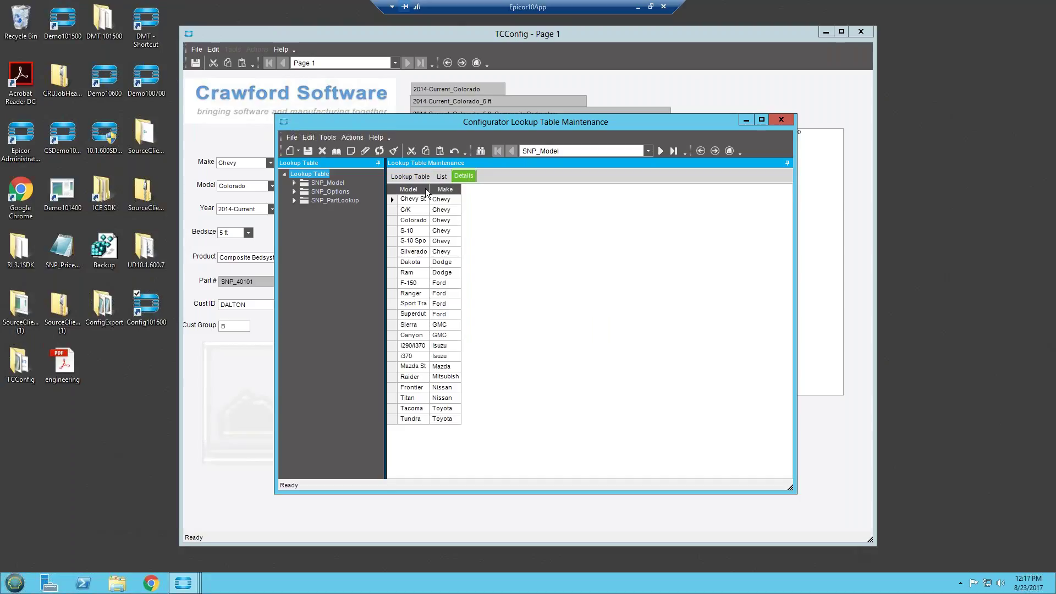
drag(429, 188, 457, 188)
drag(522, 184, 523, 189)
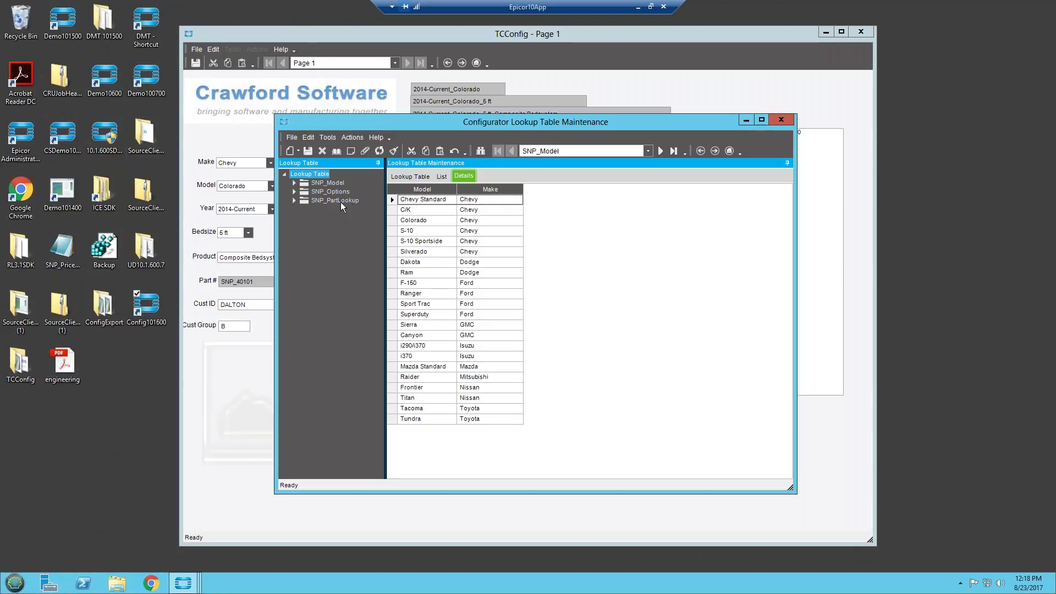
Show the column definitions of the SNP_PartLookup table and move its window clear of the configuration's description and price fields.
click(302, 201)
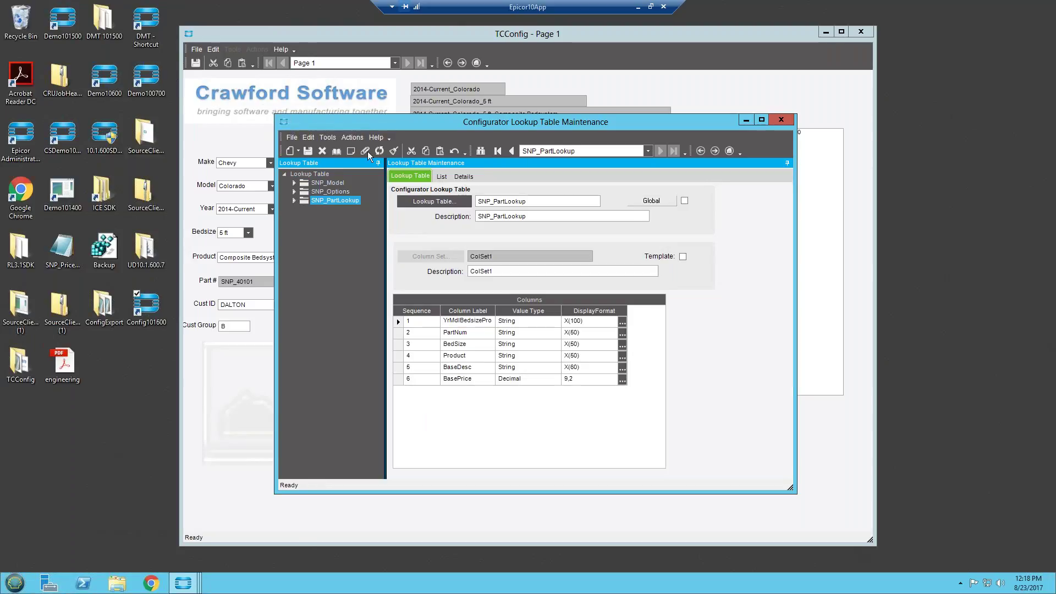
drag(386, 127, 370, 195)
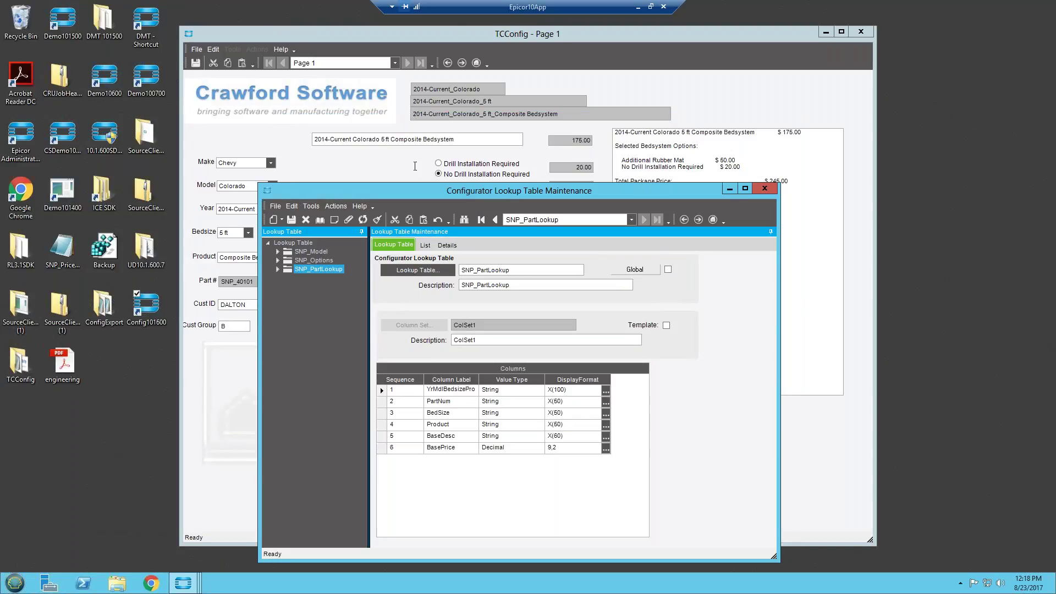
drag(416, 193, 218, 240)
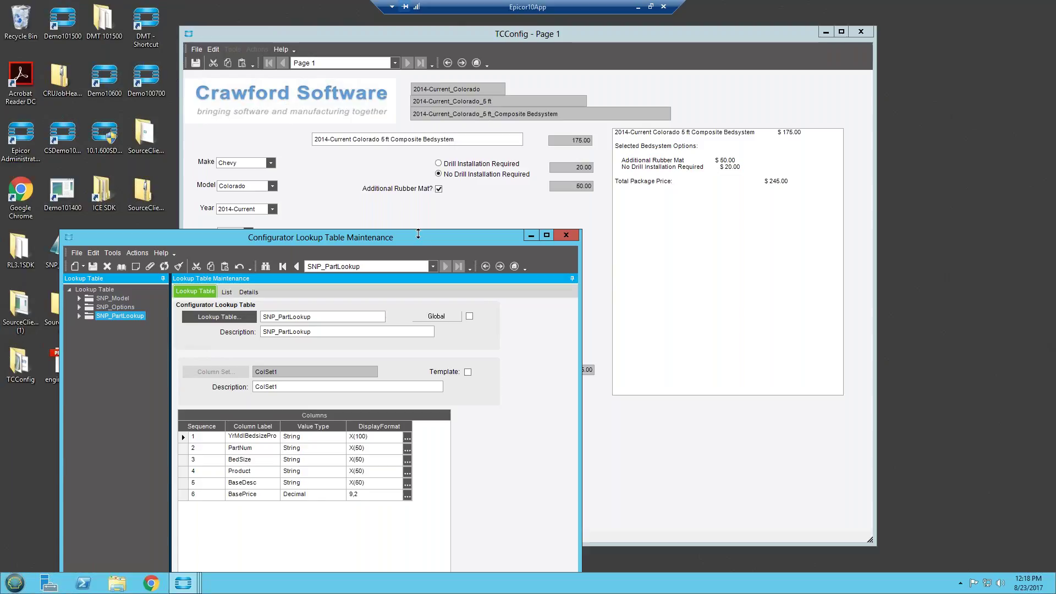
Display the SNP_PartLookup detail rows in a maximized window with the YrMdlBedsizeProd column widened to show its full values.
drag(419, 236, 459, 137)
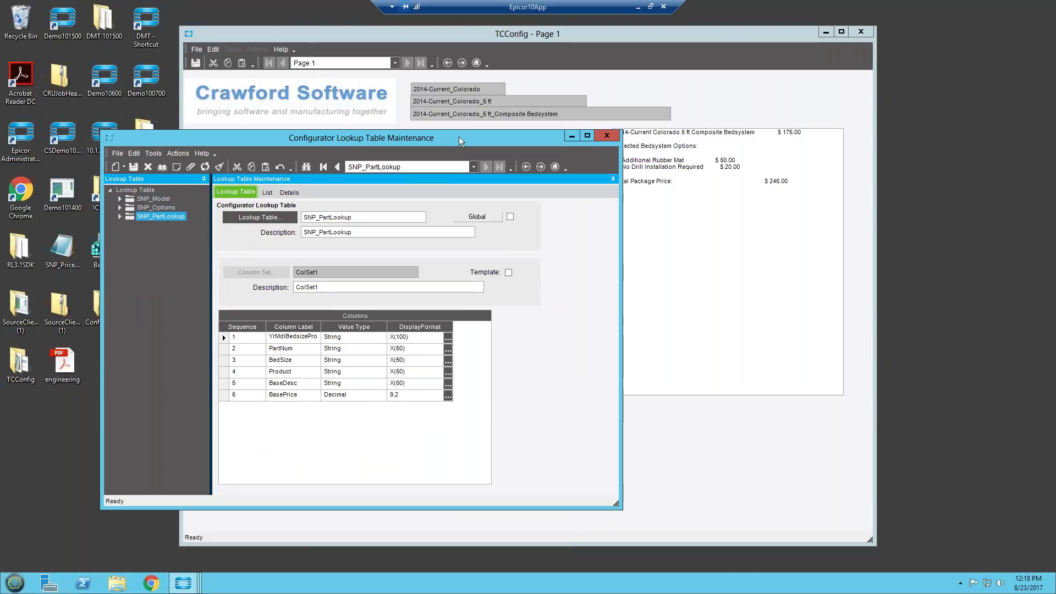
click(297, 192)
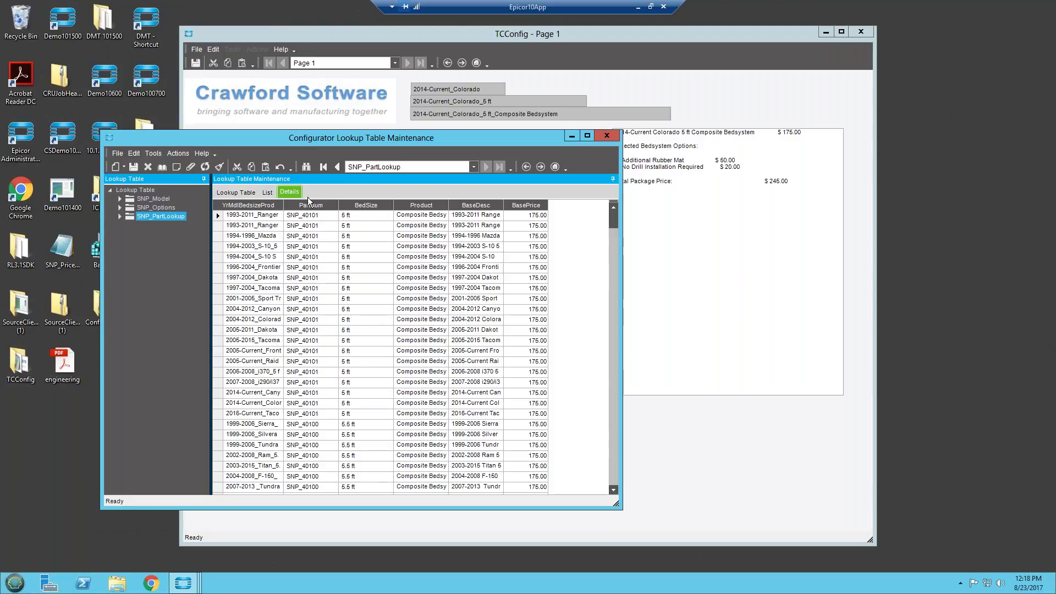
double_click(283, 205)
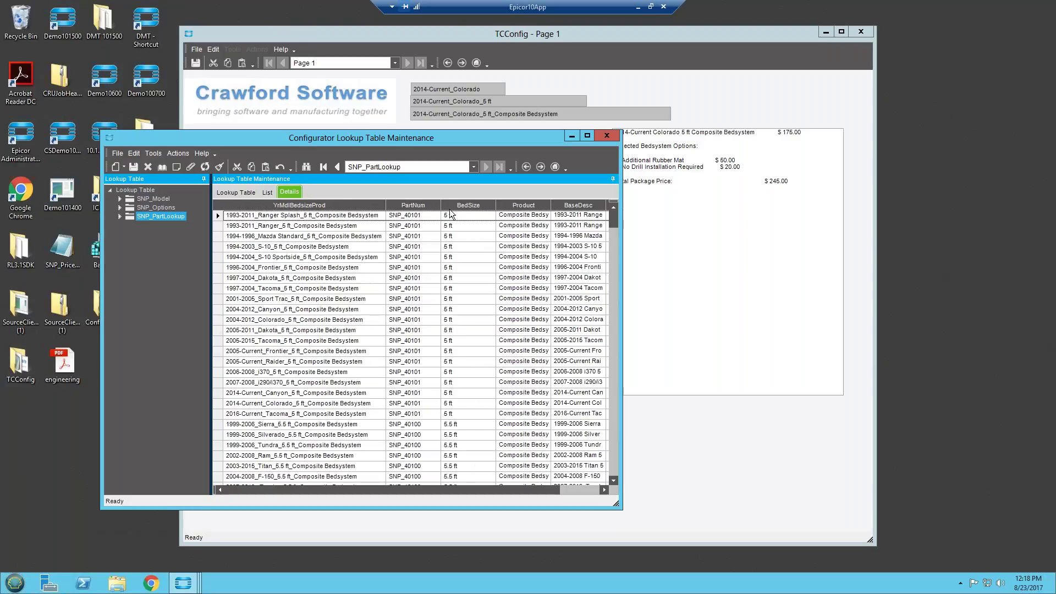
click(587, 136)
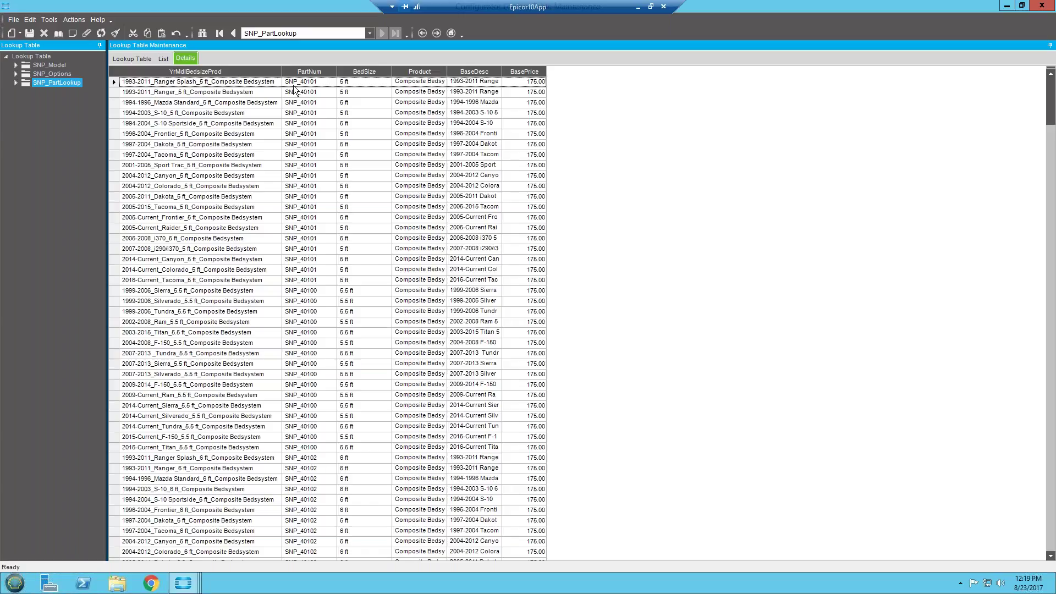
Look through the SNP_PartLookup rows and widen the BaseDesc column to show the full base descriptions.
drag(1052, 100, 1052, 234)
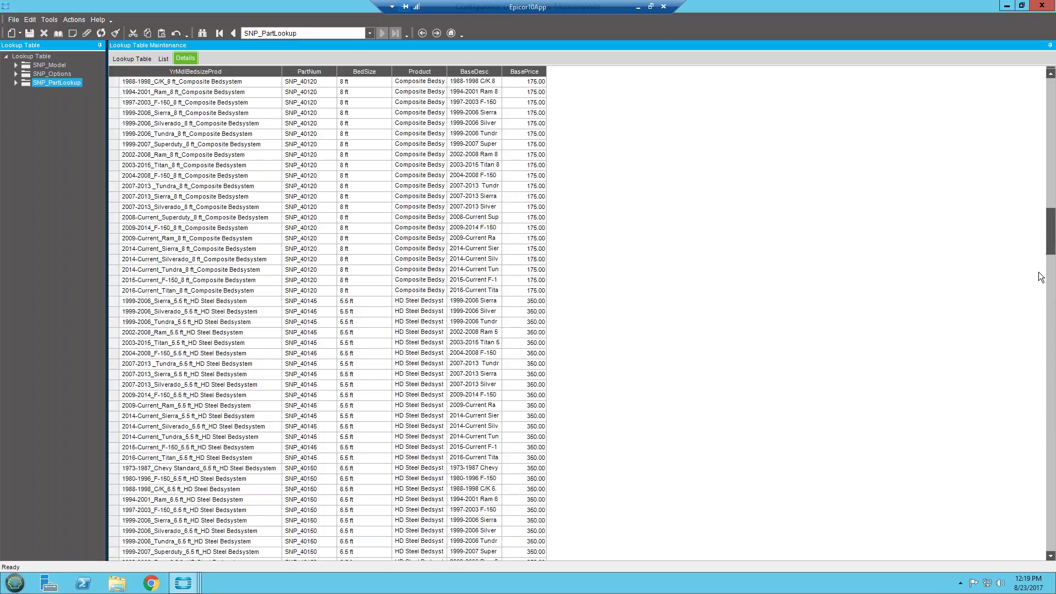
click(1052, 322)
drag(1053, 303, 1052, 102)
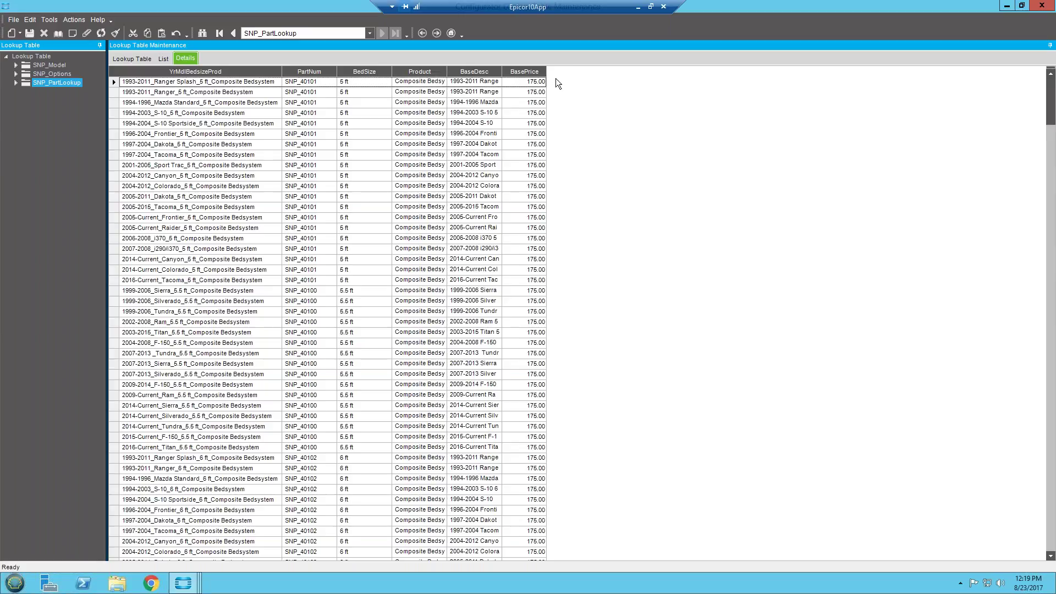
double_click(502, 71)
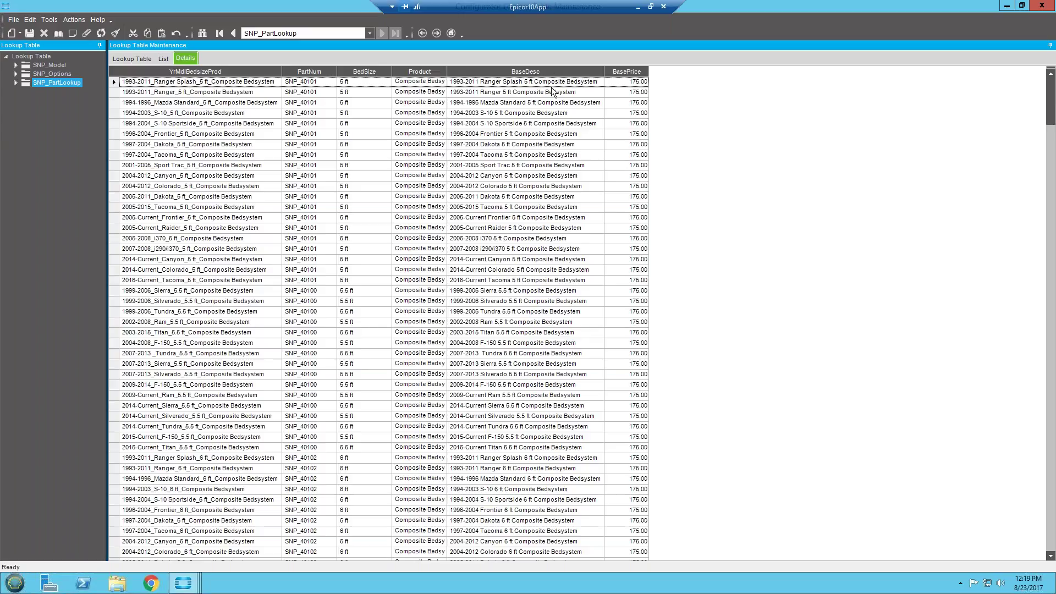
drag(606, 67, 614, 67)
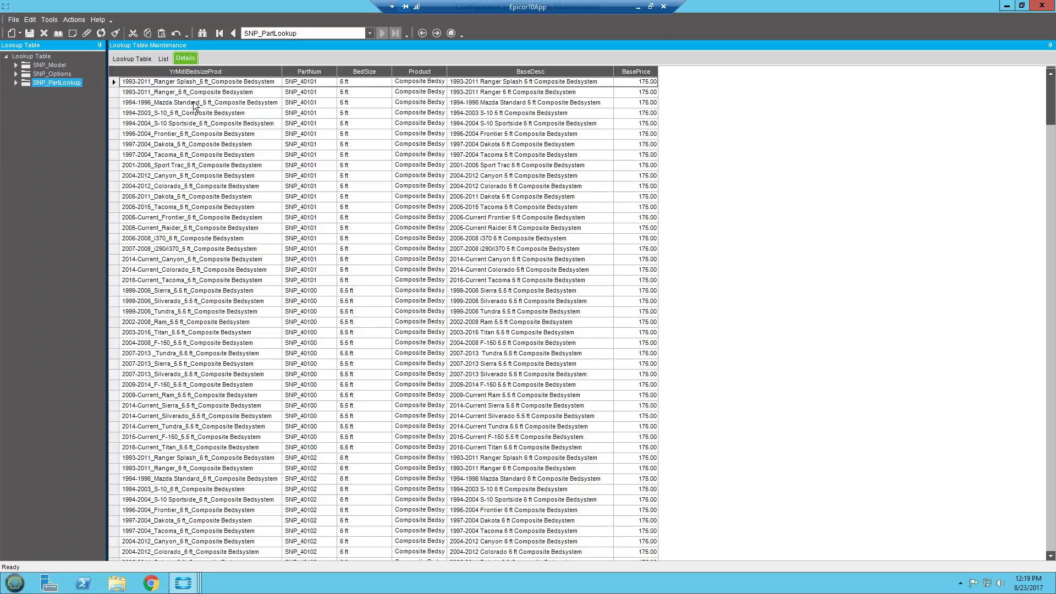
Display the detail rows of the SNP_Options lookup table with the OptionSelRef column widened.
click(55, 74)
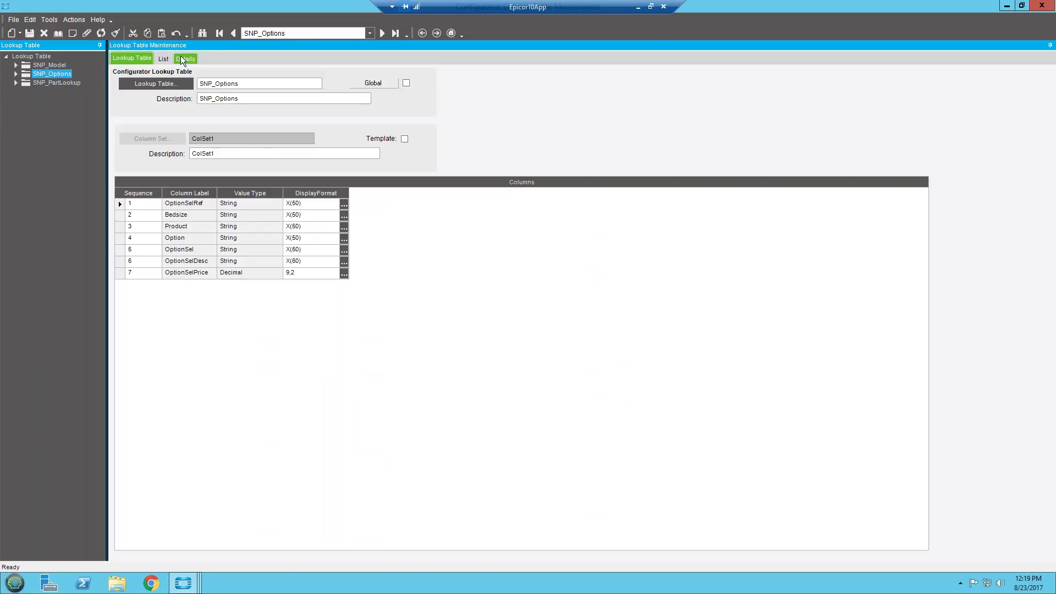
click(185, 58)
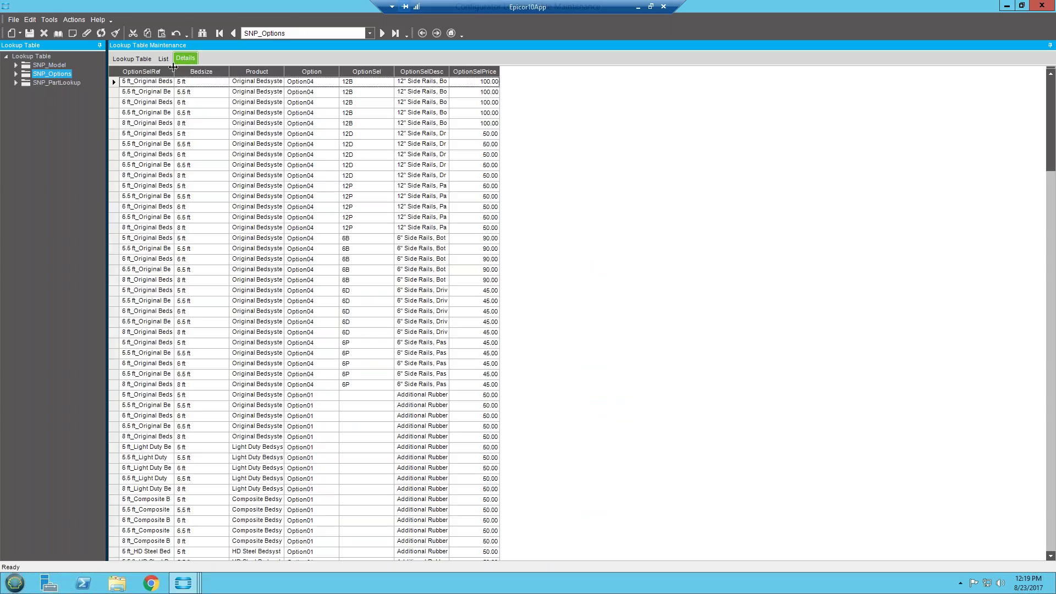
double_click(174, 70)
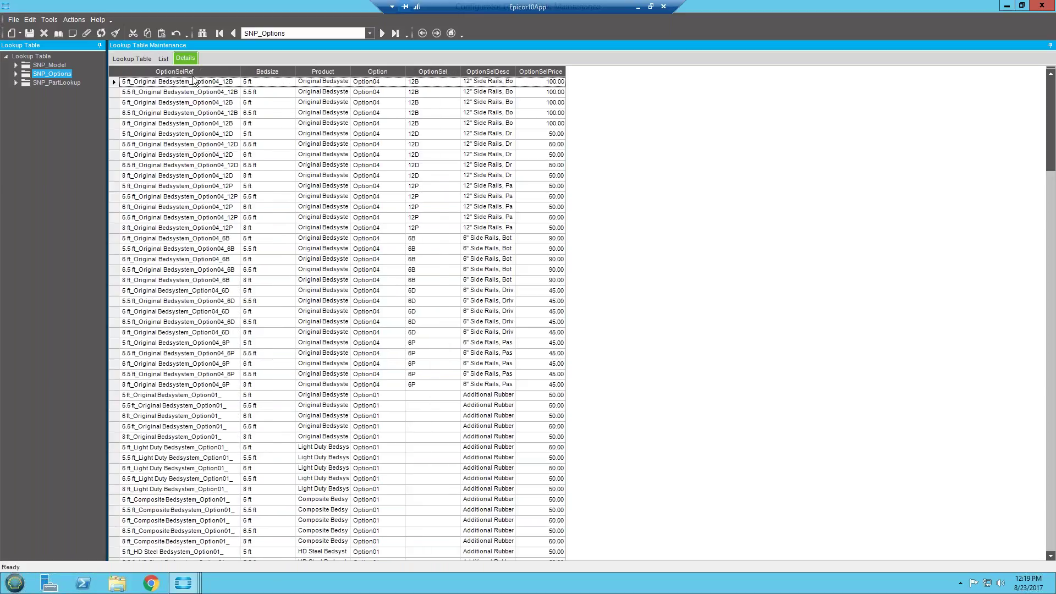
drag(261, 67, 263, 75)
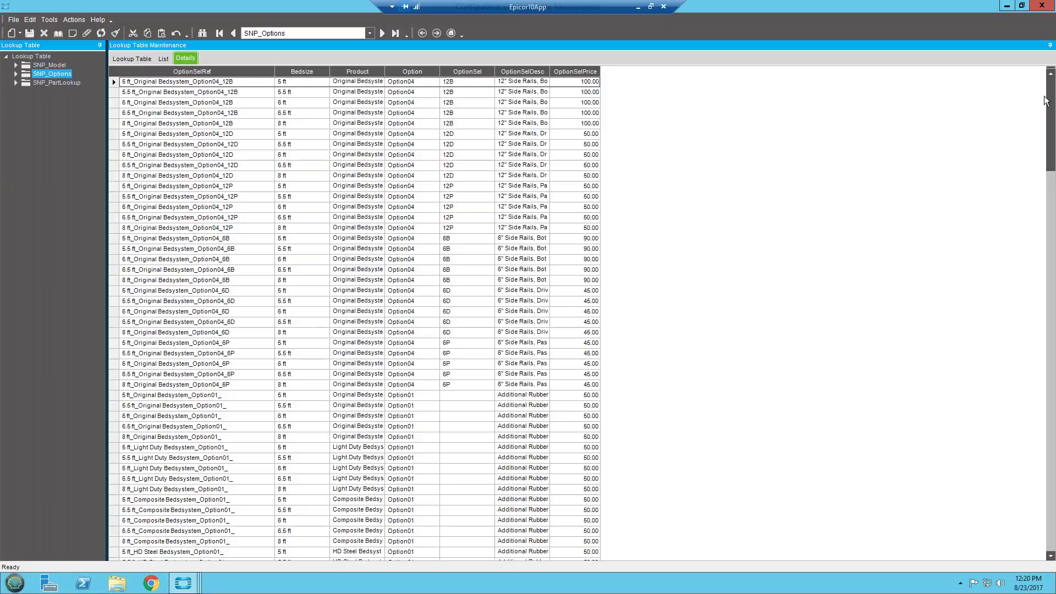
Look through the SNP_Options rows to the end and back, and widen the Product and OptionSelDesc columns.
drag(1049, 104, 1031, 192)
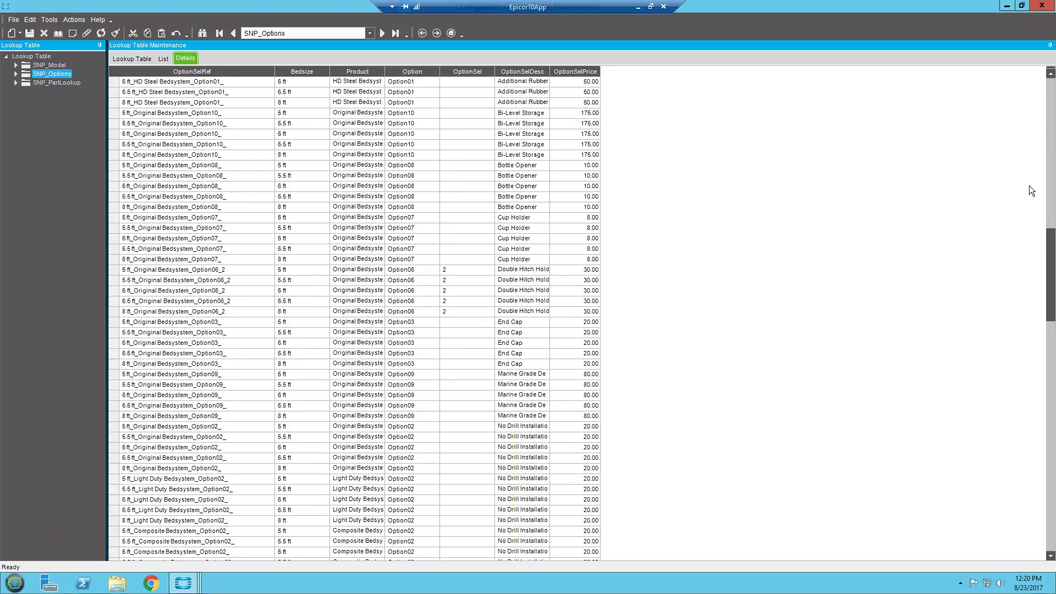
scroll(1030, 181, down, 7)
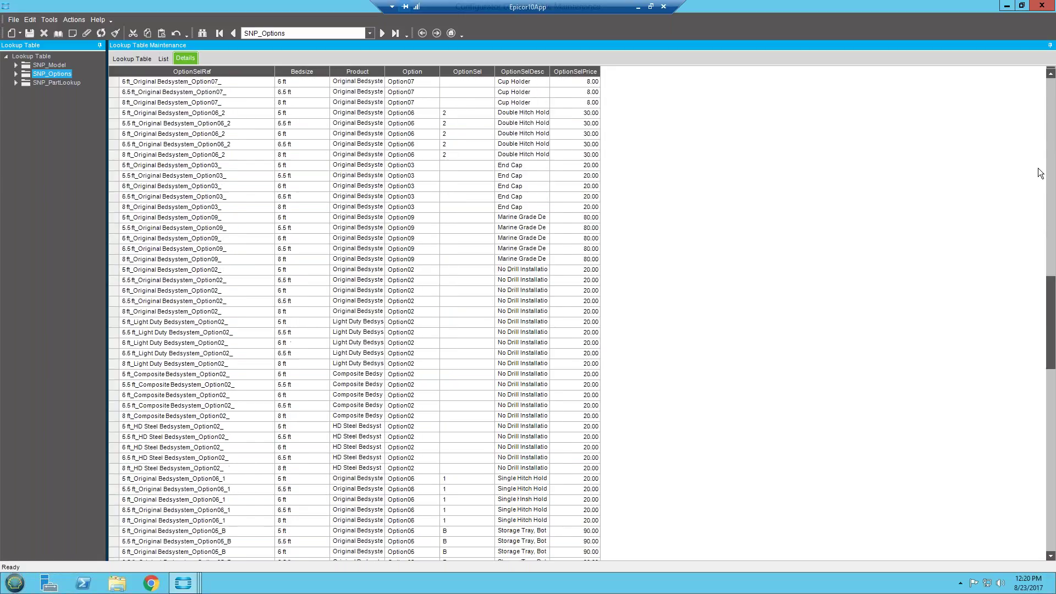
scroll(1041, 172, down, 1)
scroll(1041, 172, down, 7)
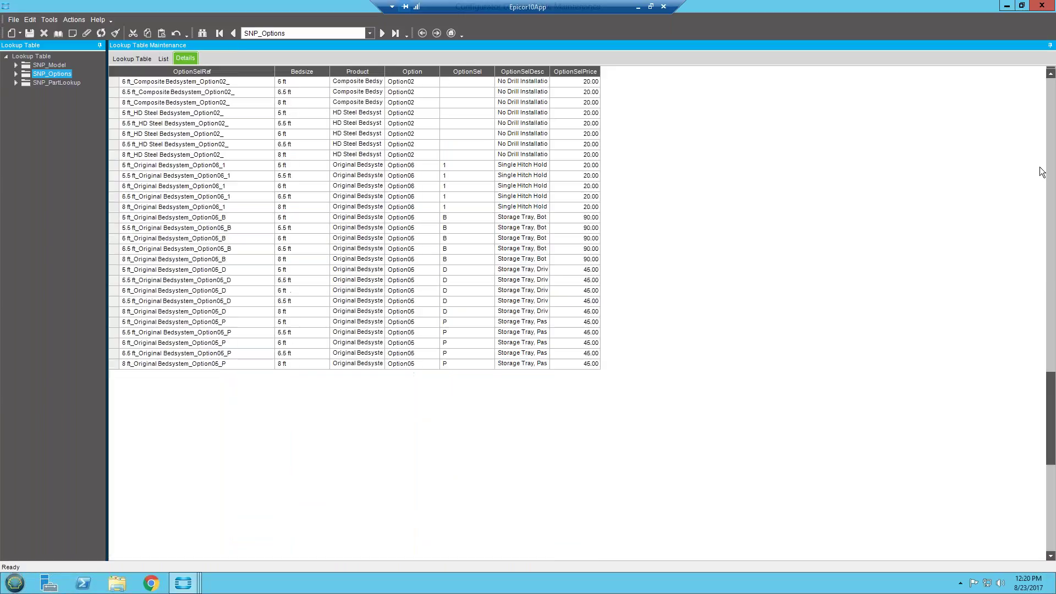
drag(1053, 381, 1052, 79)
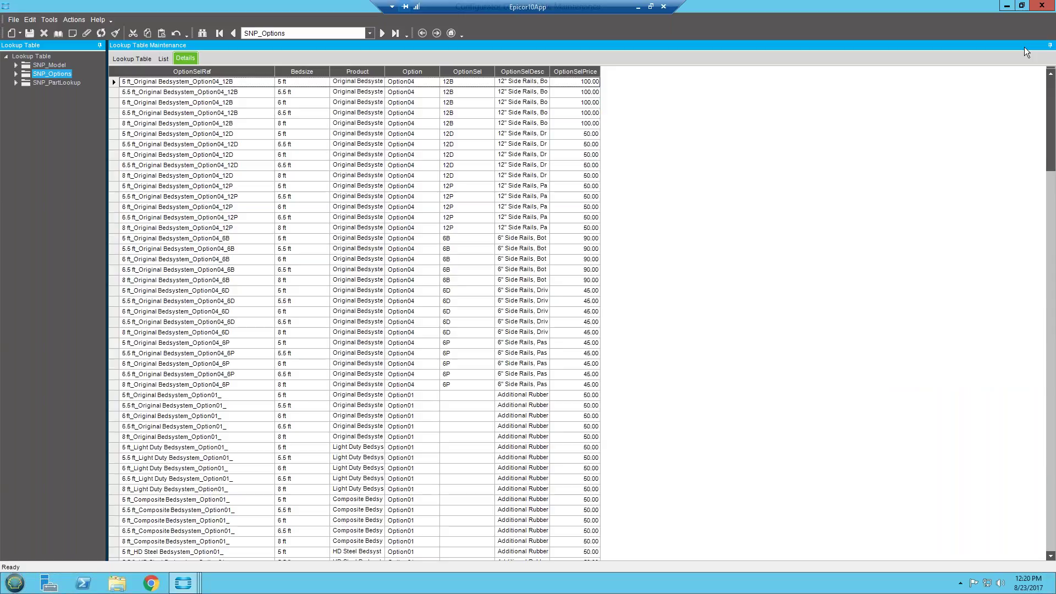
drag(390, 70, 431, 67)
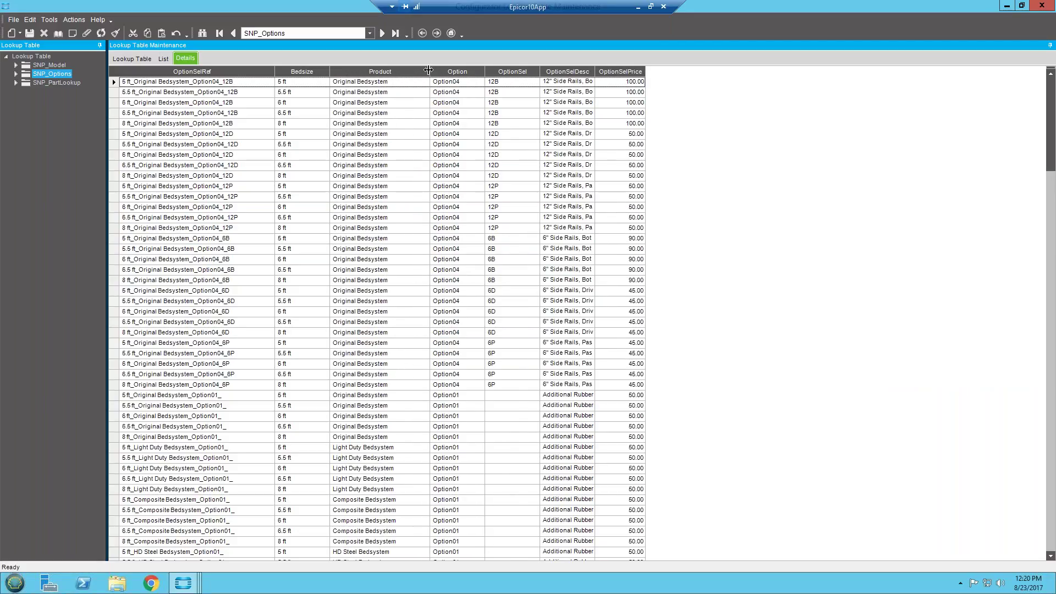
drag(428, 71, 428, 70)
drag(596, 71, 644, 69)
double_click(596, 72)
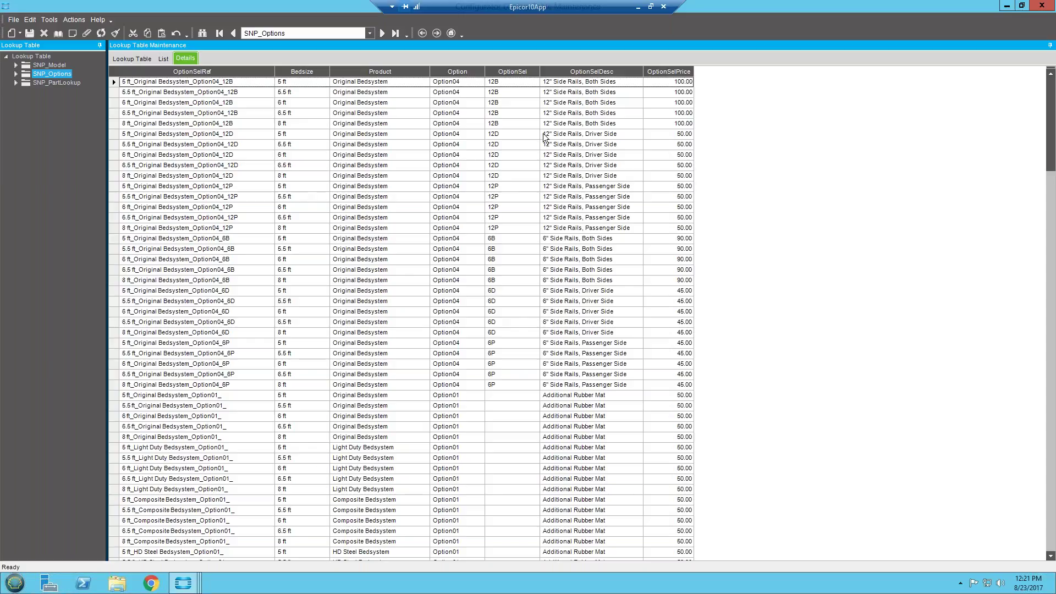
Close the lookup table window, save the TCConfig configuration to the order line, and view the line's sales order comment.
click(1039, 7)
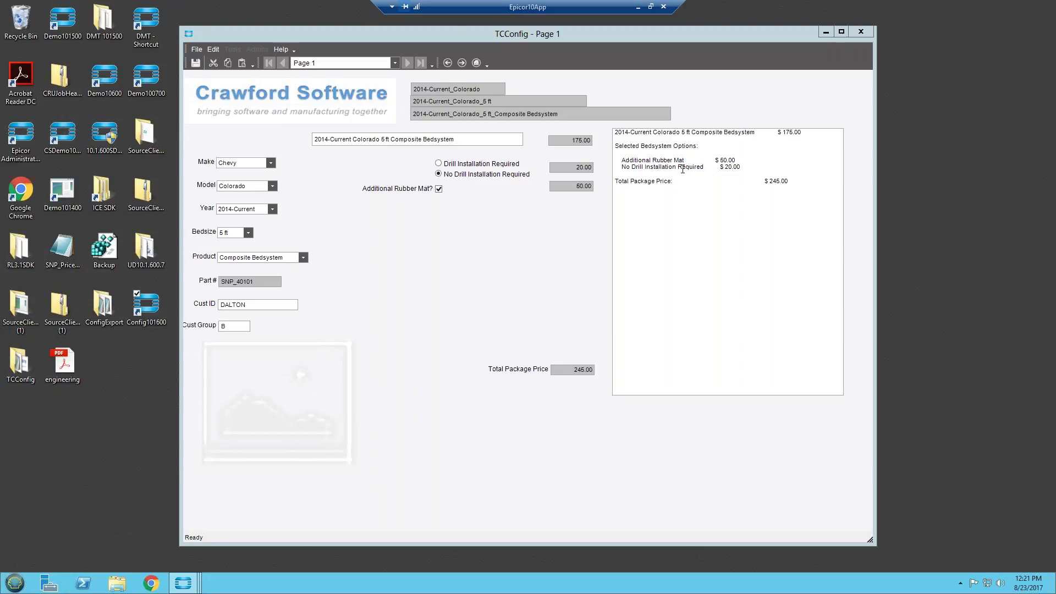
click(193, 64)
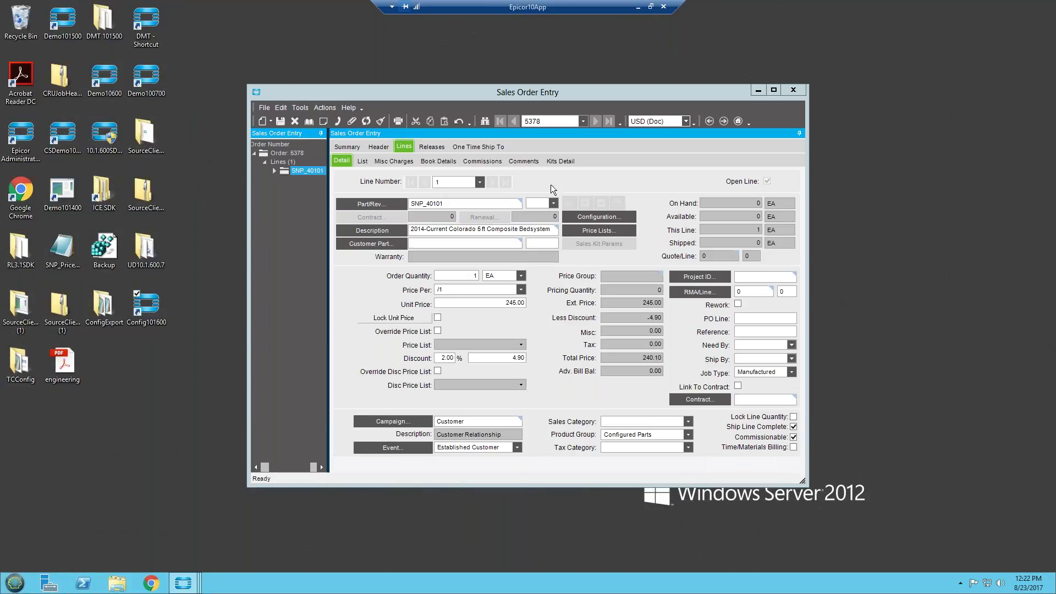
click(528, 161)
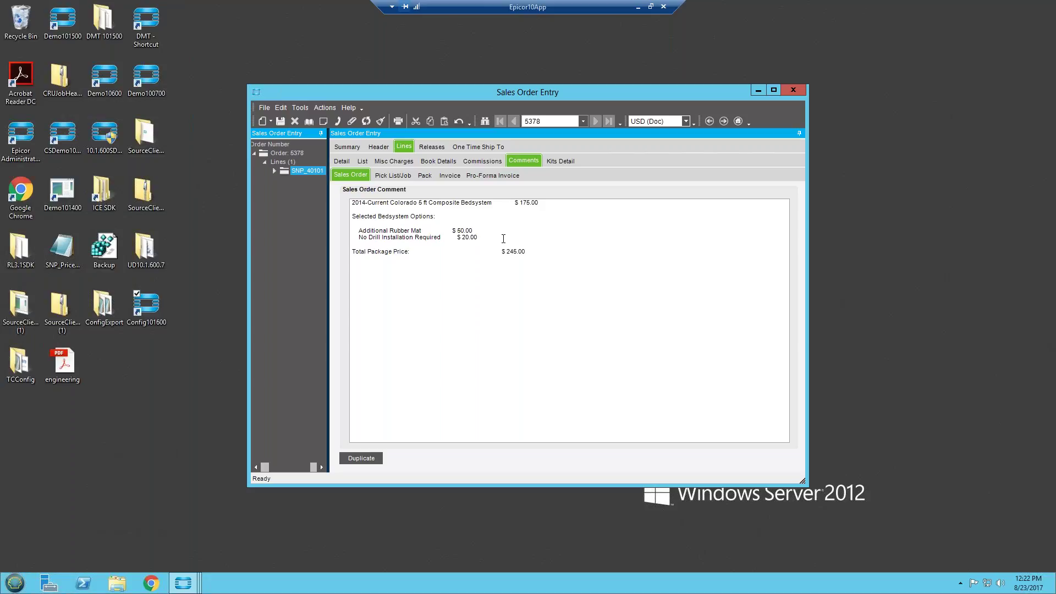
click(342, 161)
Check the order release's details and linked jobs, and expand the releases under line SNP_40101 in the order tree.
click(433, 147)
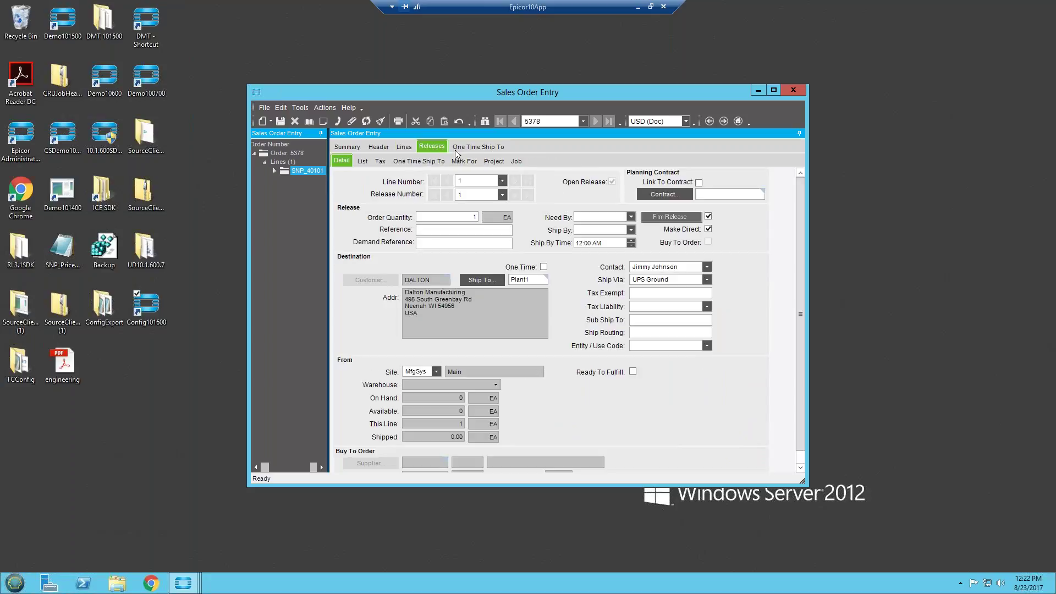
click(517, 161)
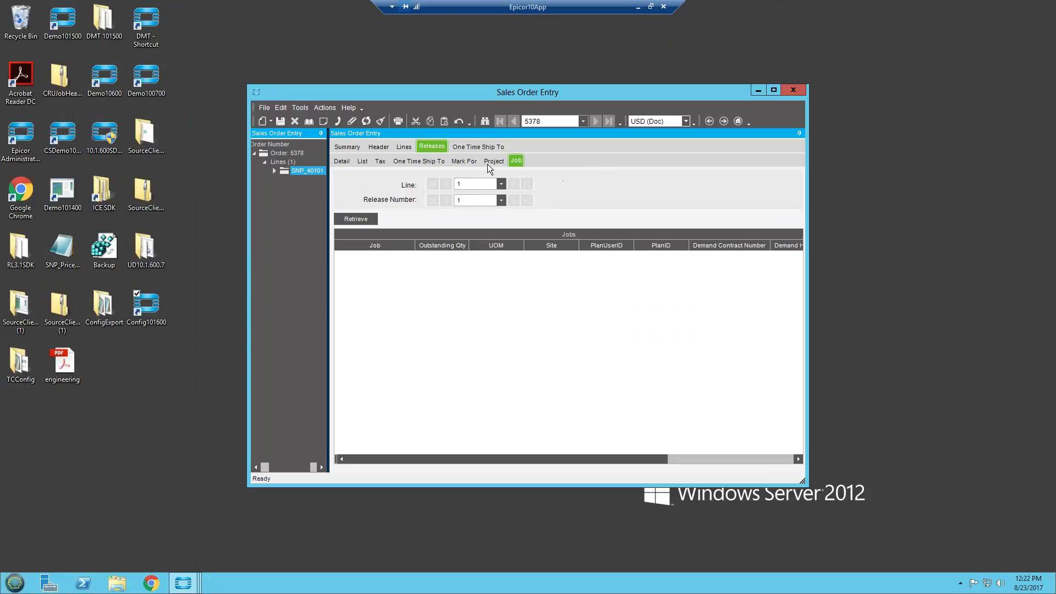
click(274, 171)
click(286, 179)
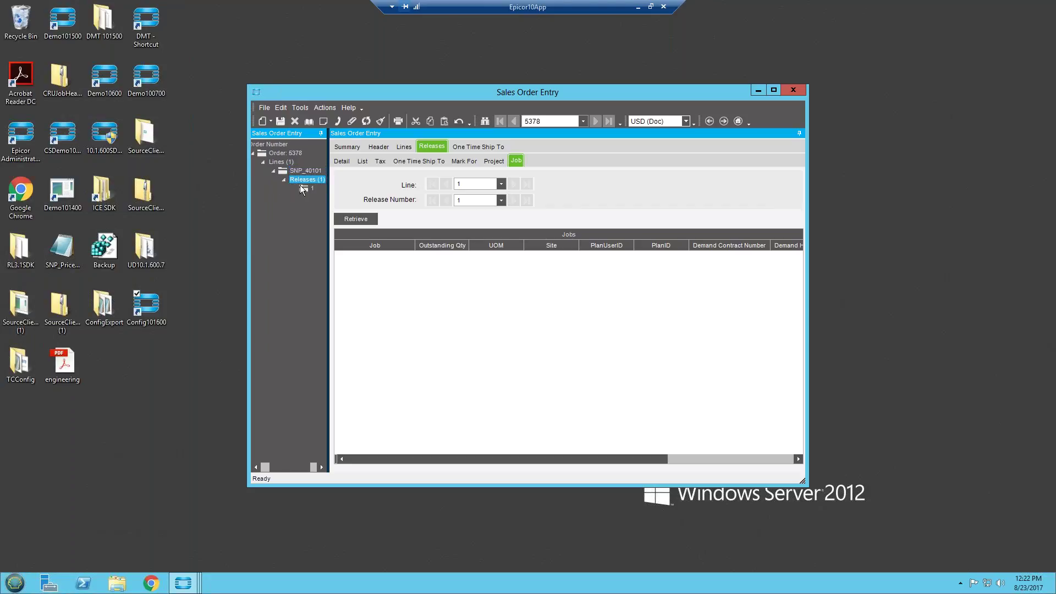
Launch Job Manager for the SNP_40101 order line.
click(328, 107)
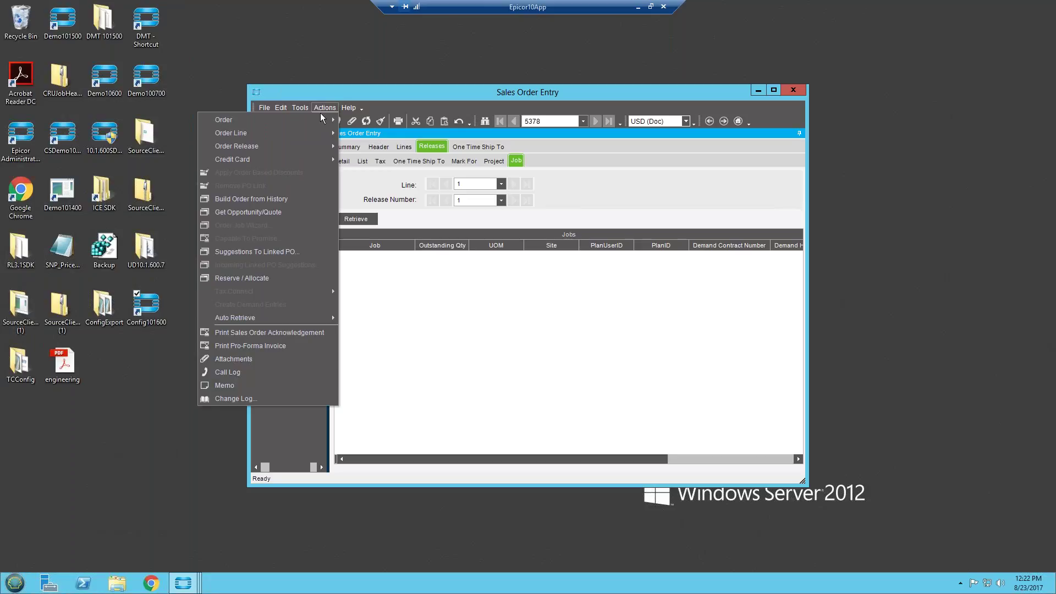
mouse_move(302, 130)
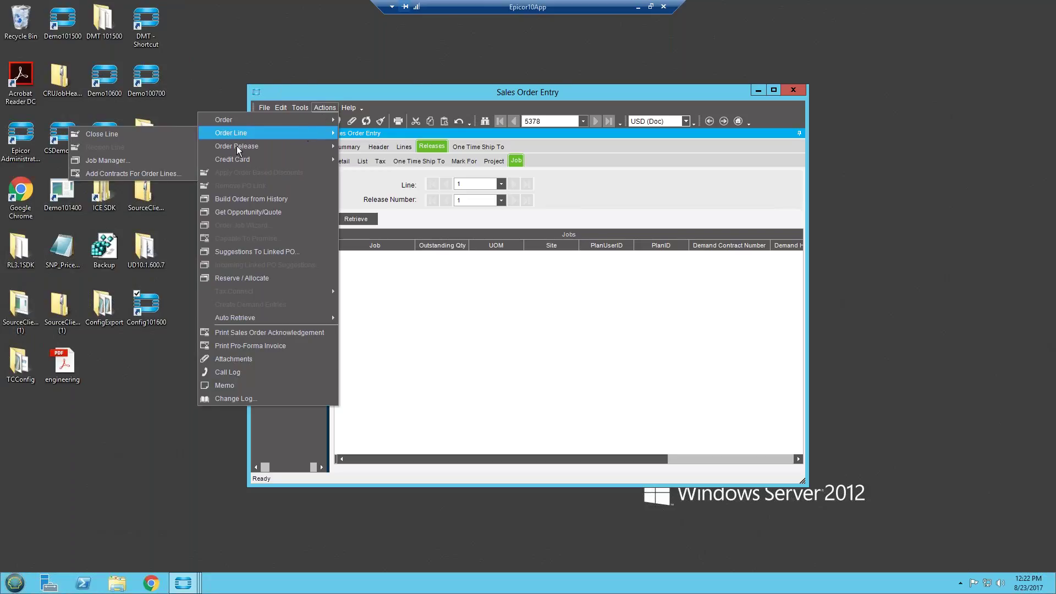
click(112, 168)
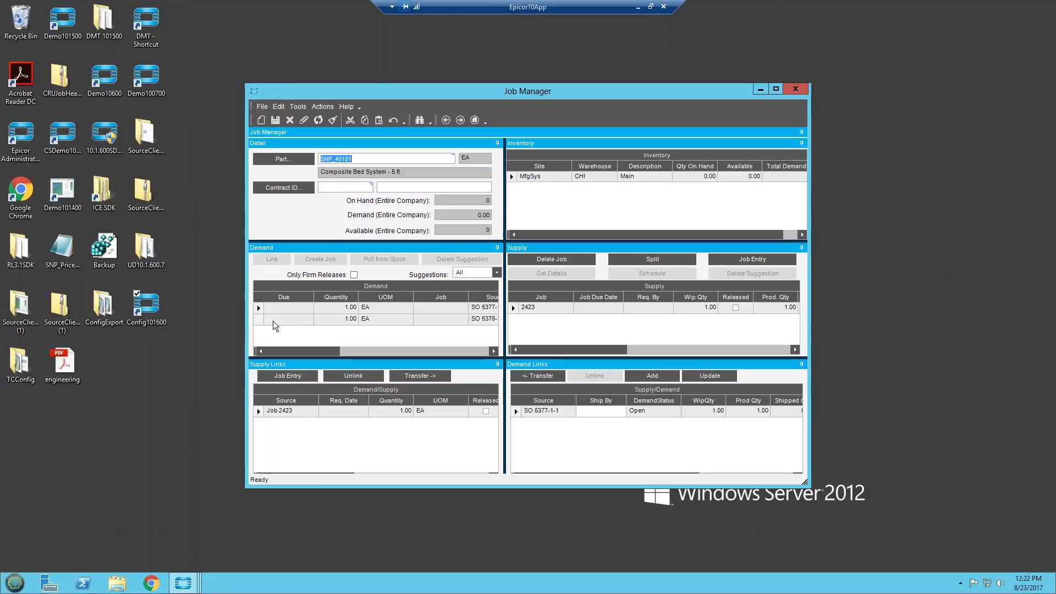
Create a job with the next available job number for the second demand record of part SNP_40101.
click(258, 320)
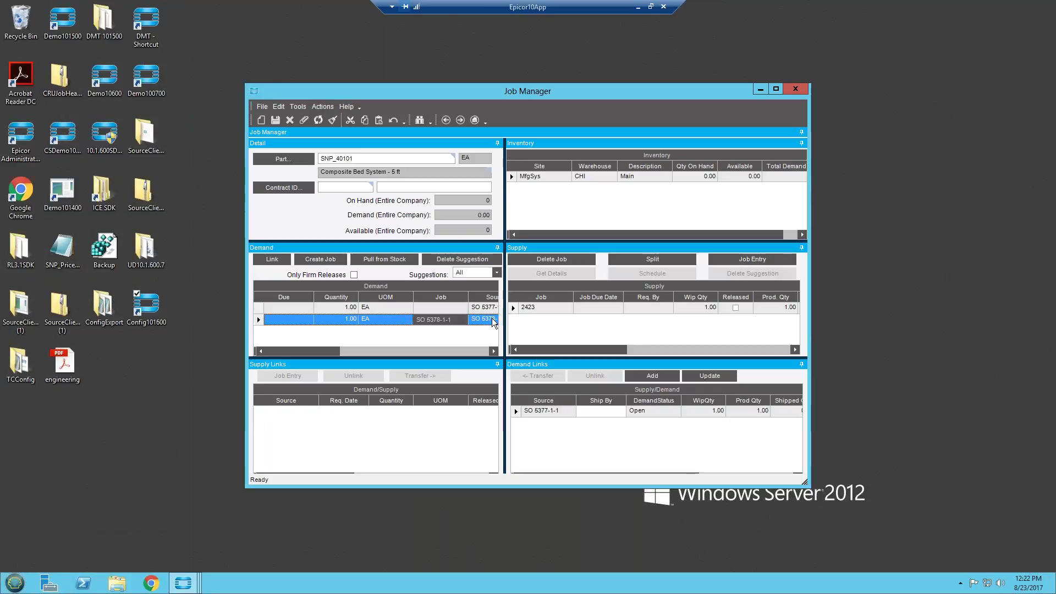
click(321, 259)
click(515, 286)
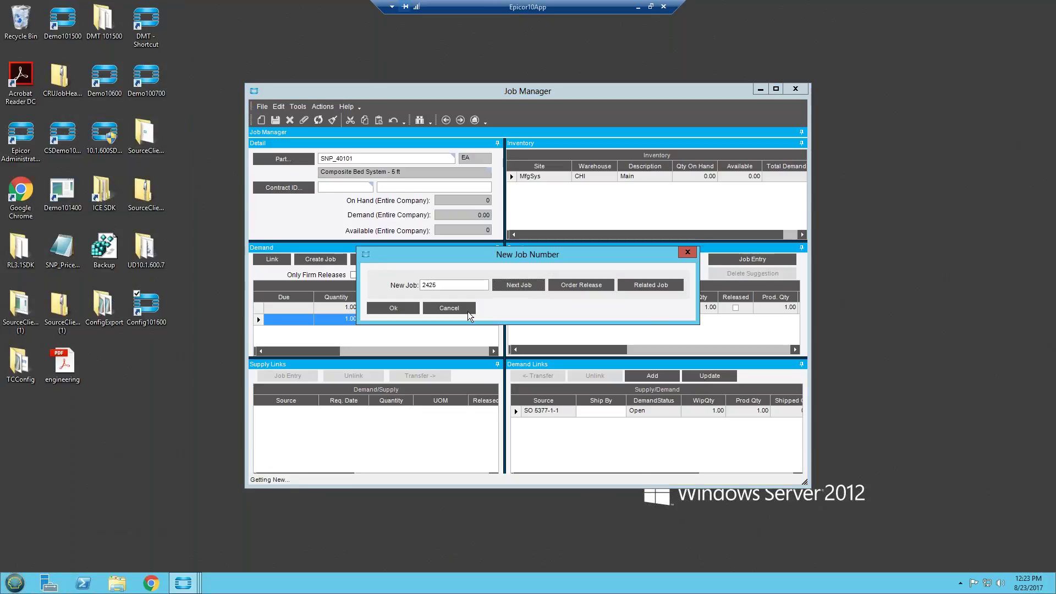
click(394, 308)
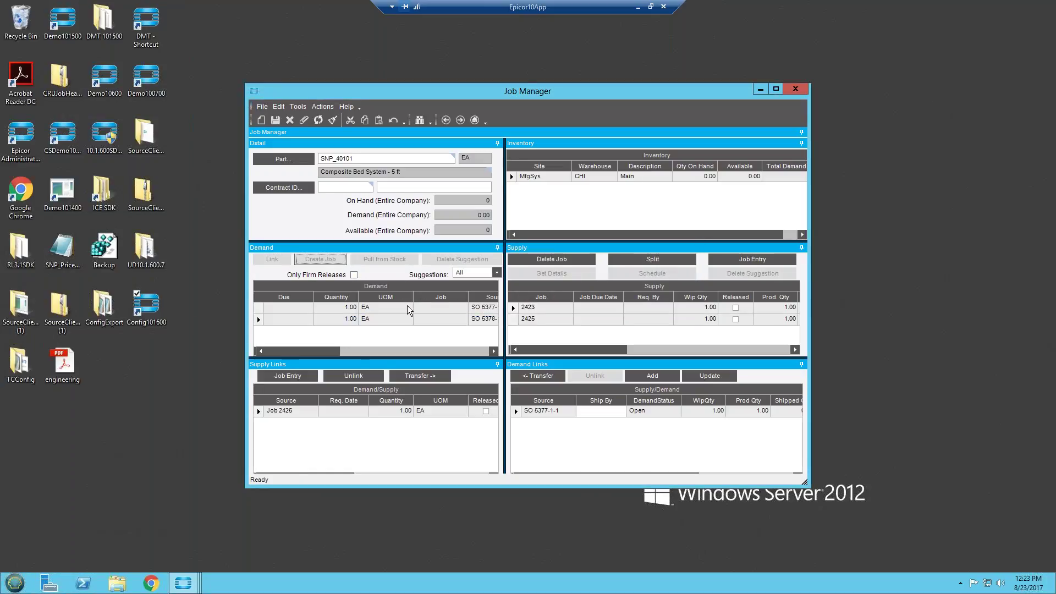
Get details for the new job from TCConfig revision A without reconfiguring, and bring the job up in Job Entry.
click(514, 320)
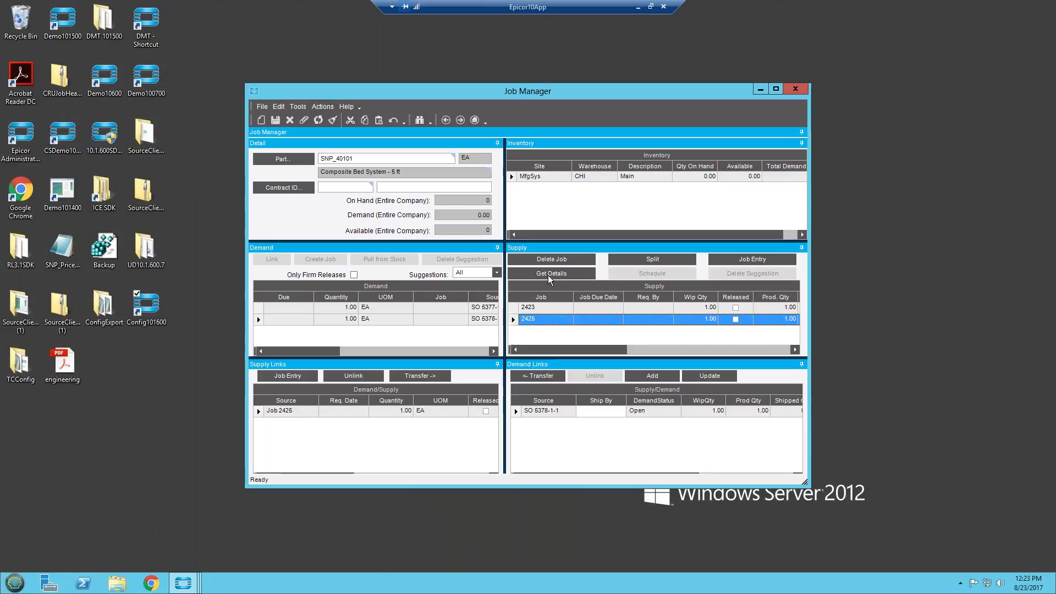
click(549, 275)
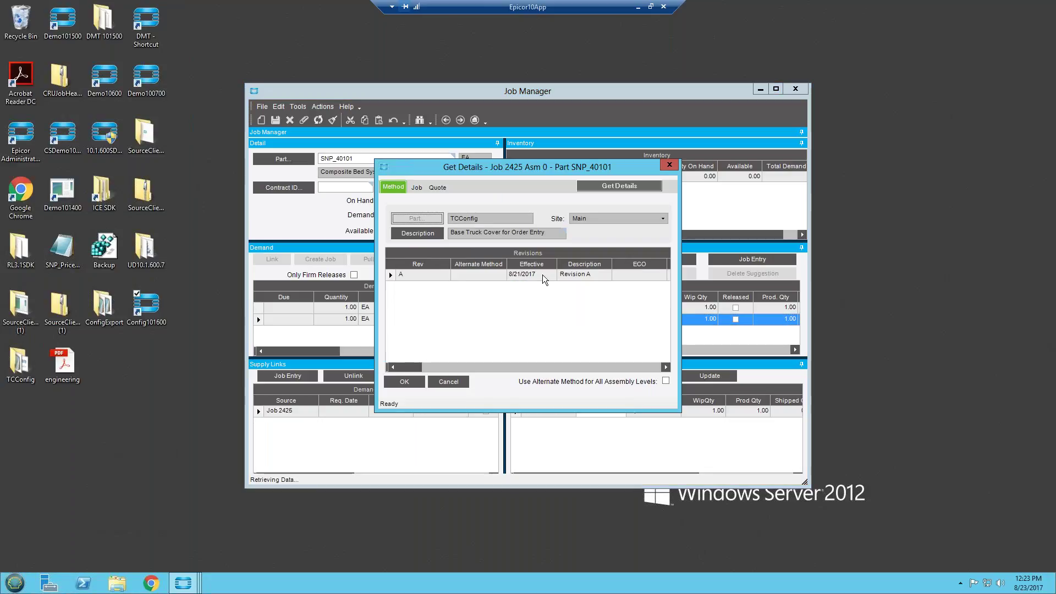
click(404, 381)
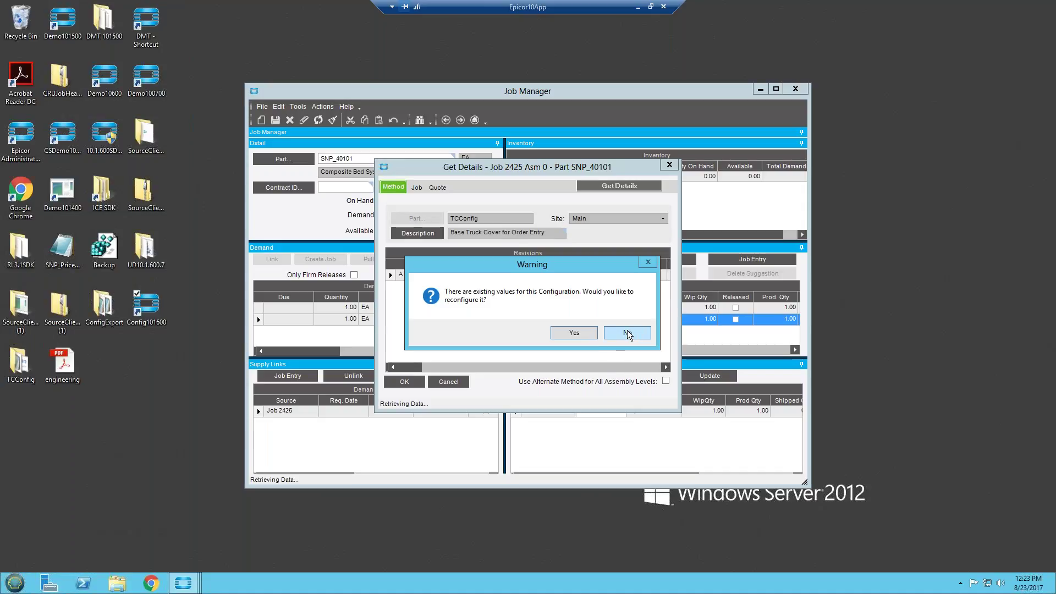
click(630, 331)
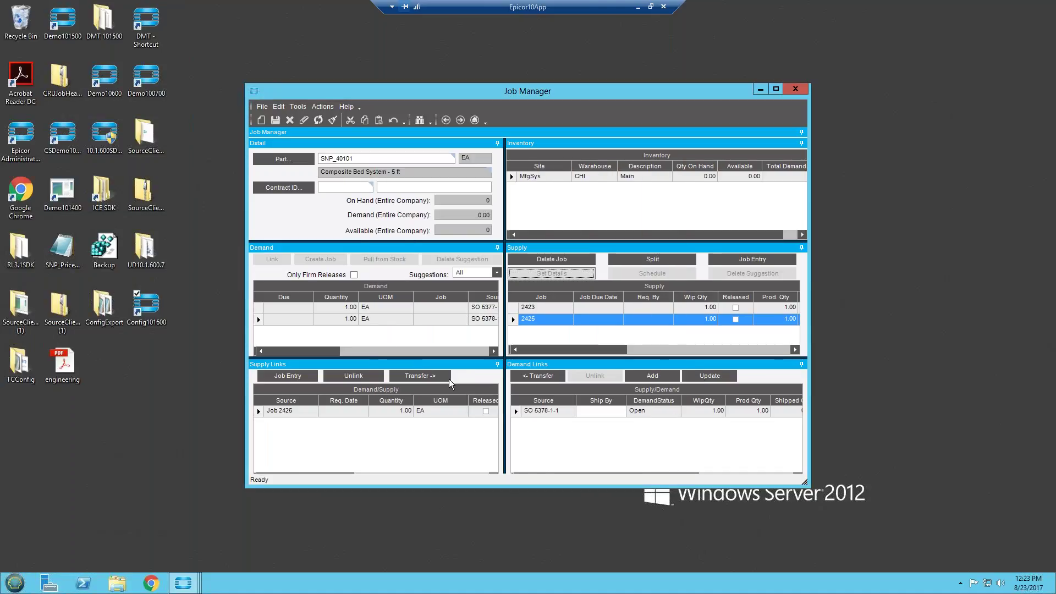
click(732, 263)
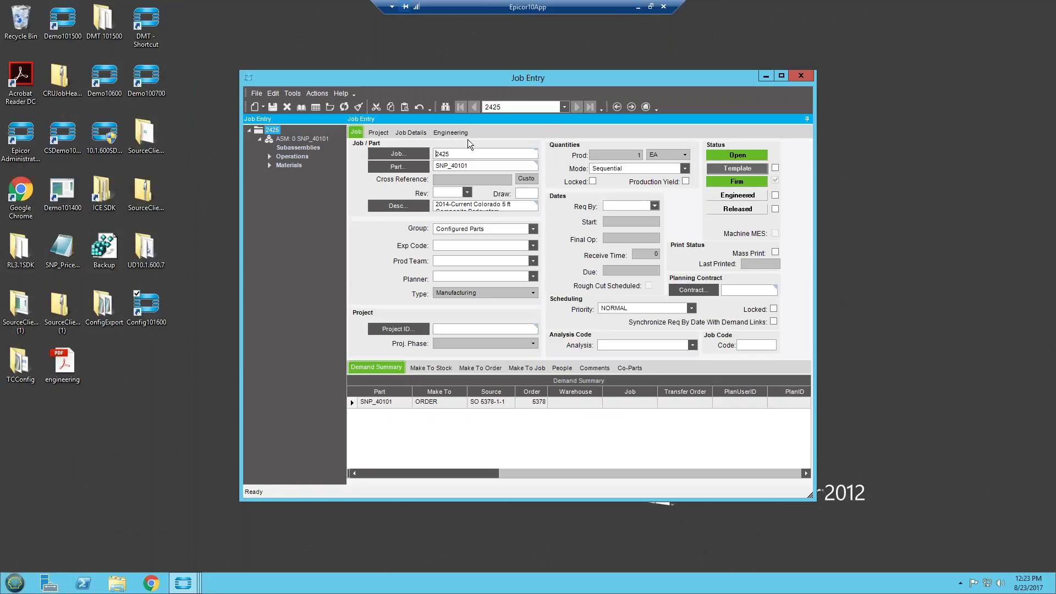
Expand the full tree of the job's SNP_40101 assembly and review its operations, resources and materials with full names readable.
click(286, 142)
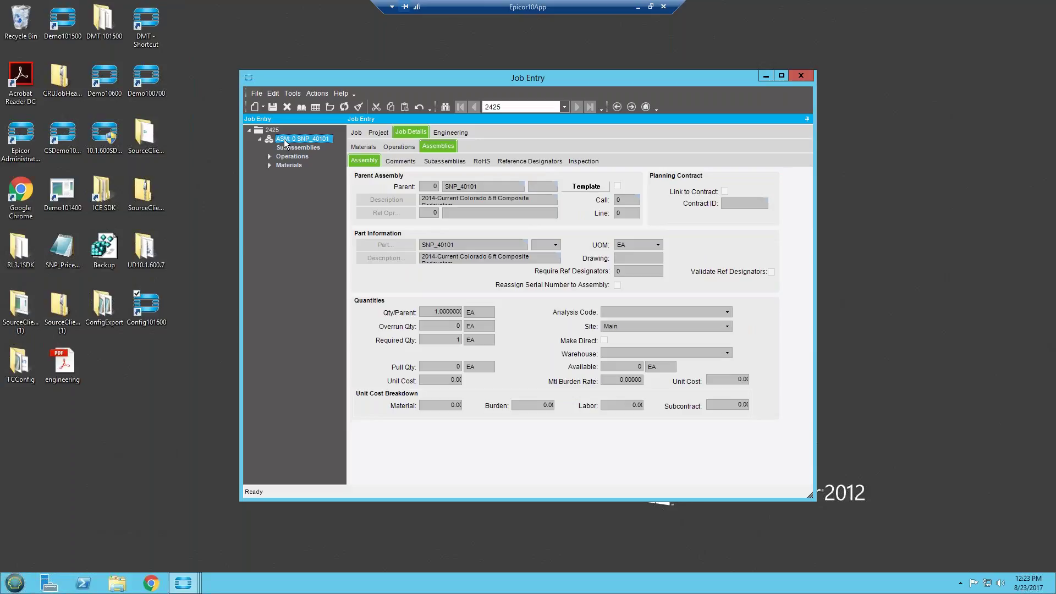
right_click(286, 143)
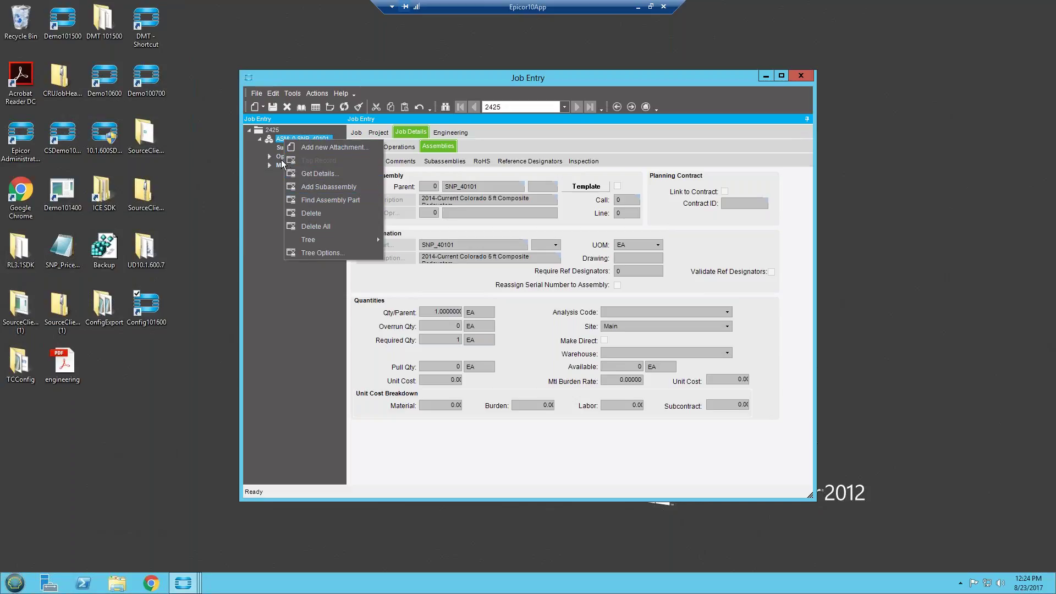
mouse_move(312, 238)
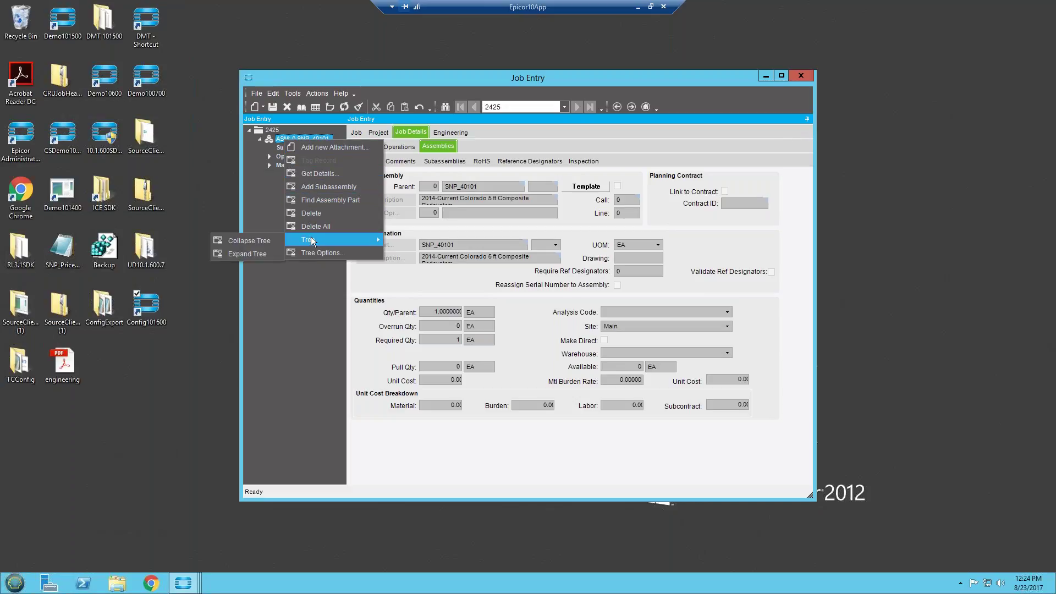
click(278, 256)
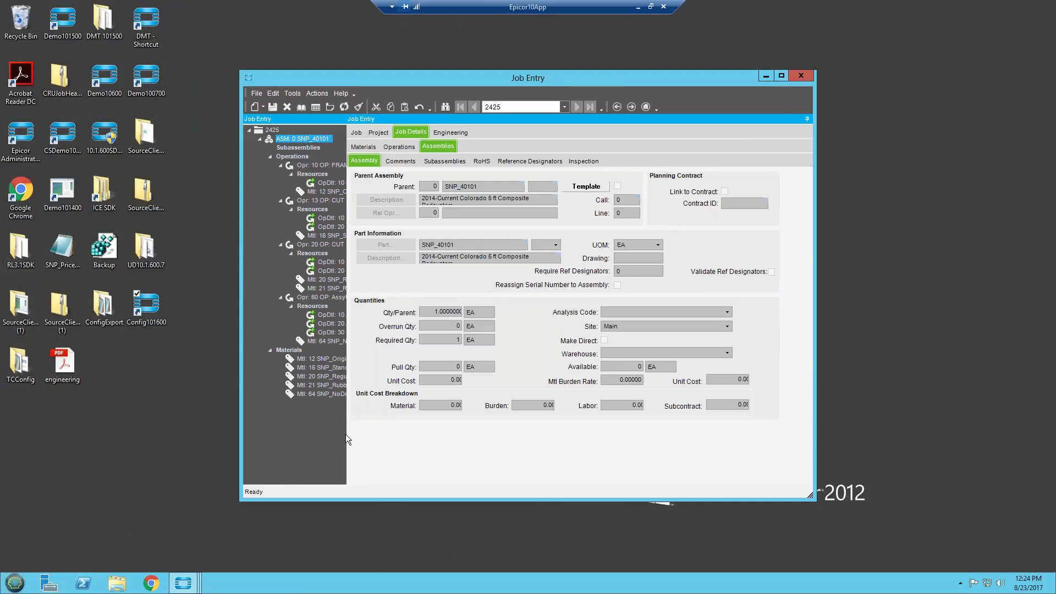
click(781, 75)
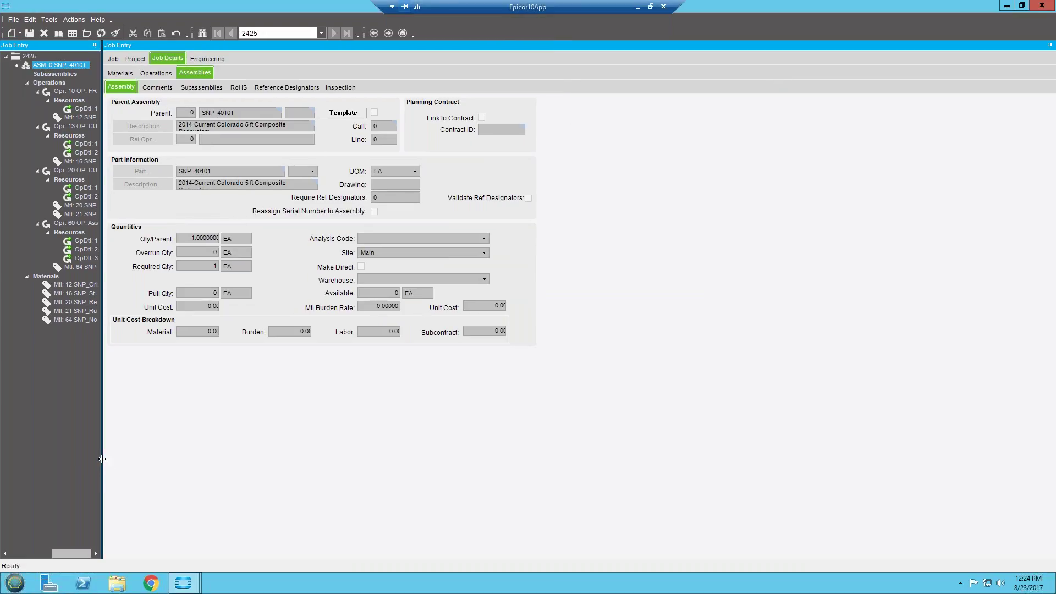
drag(103, 459, 181, 460)
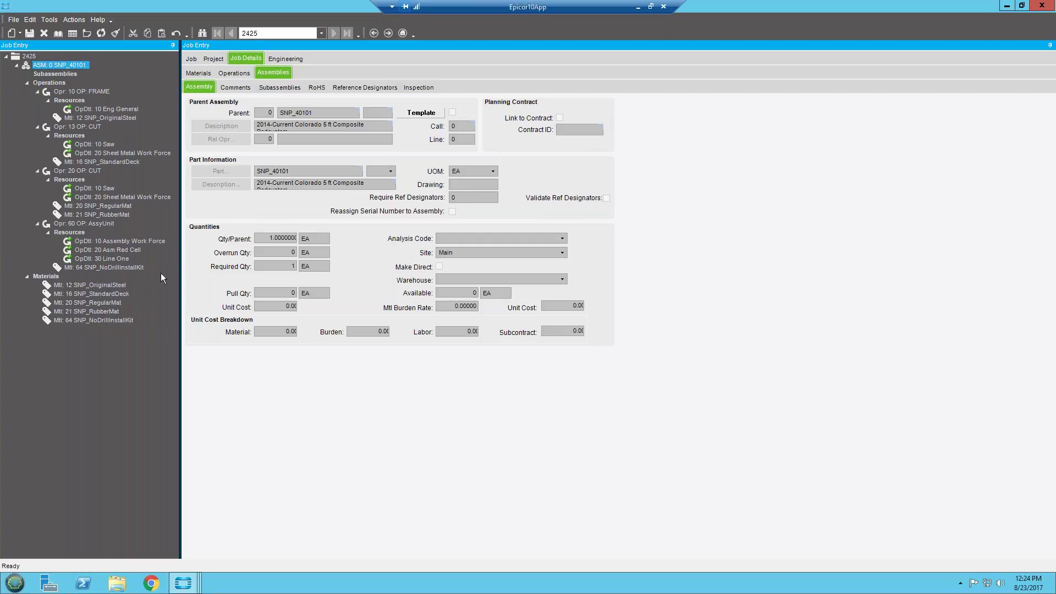
Close Job Entry and Job Manager, and switch to the Configurator Rules window for TCConfig.
click(1042, 5)
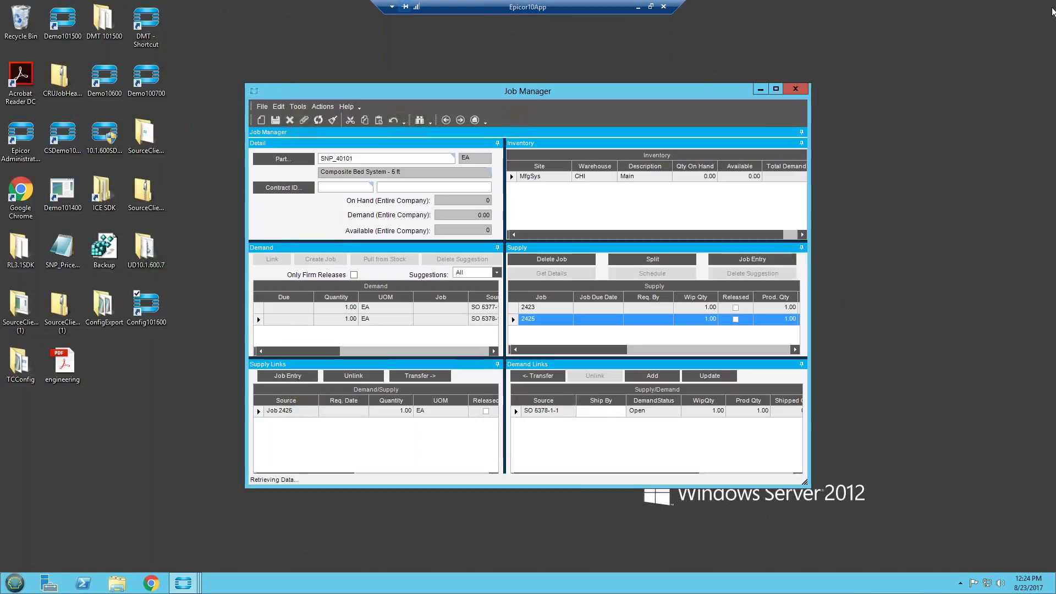
click(795, 90)
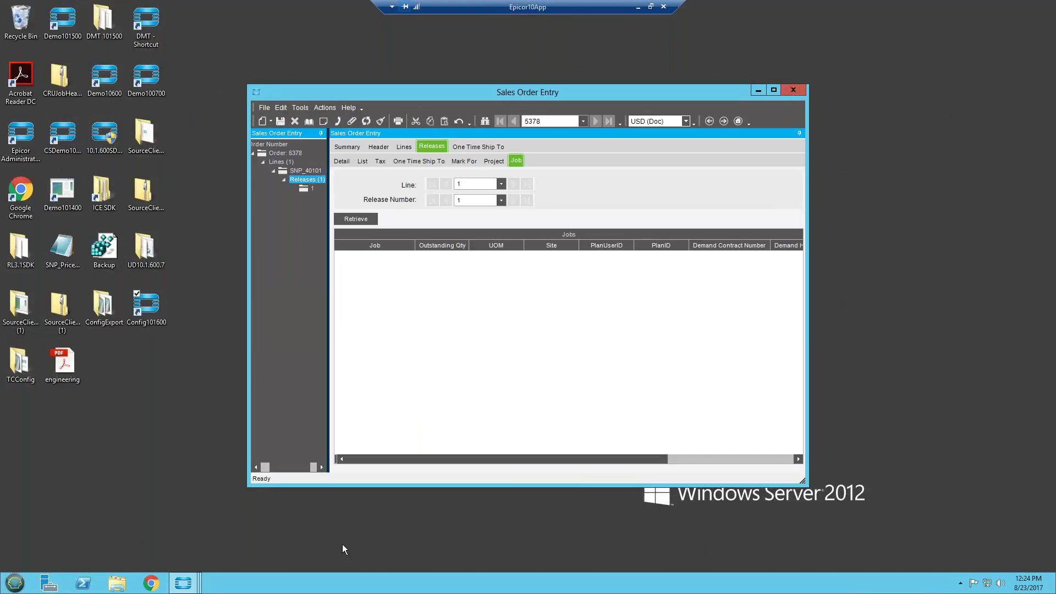
click(183, 583)
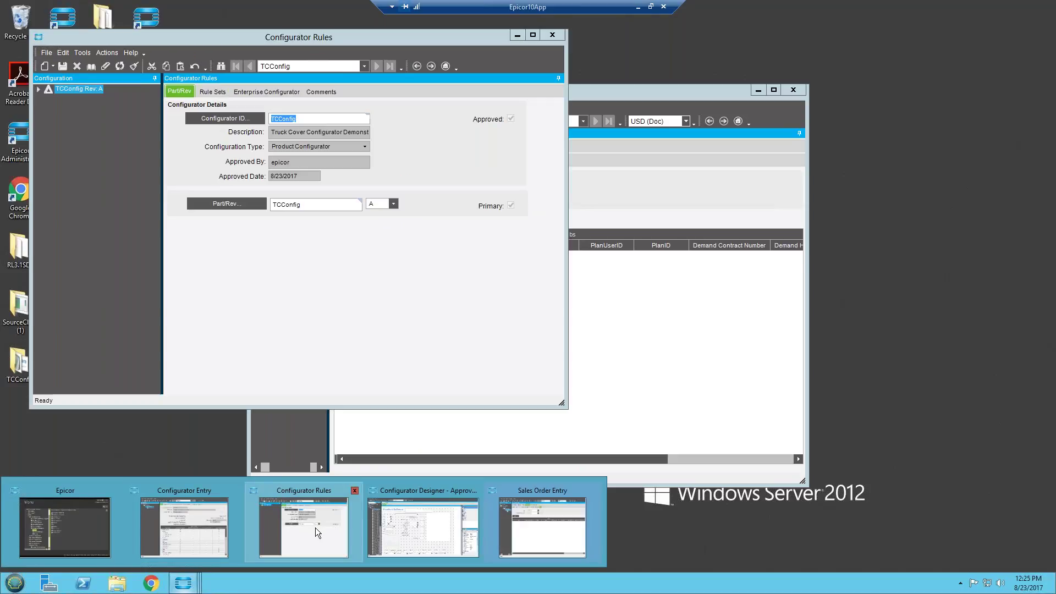
click(315, 527)
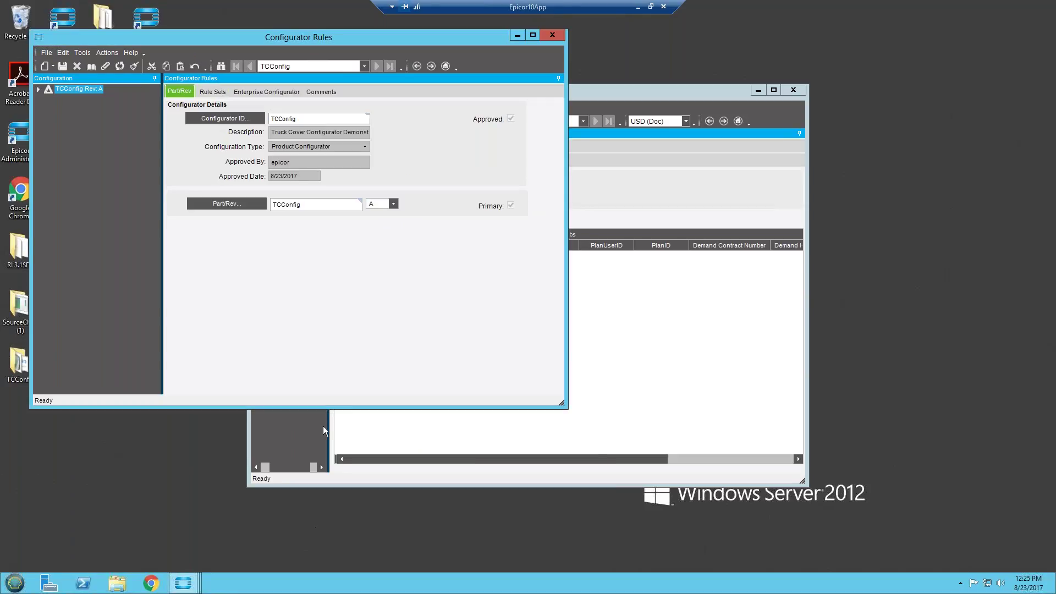
Expand the entire TCConfig revision A tree and enlarge the view to read all operations and materials in full.
click(39, 88)
click(49, 98)
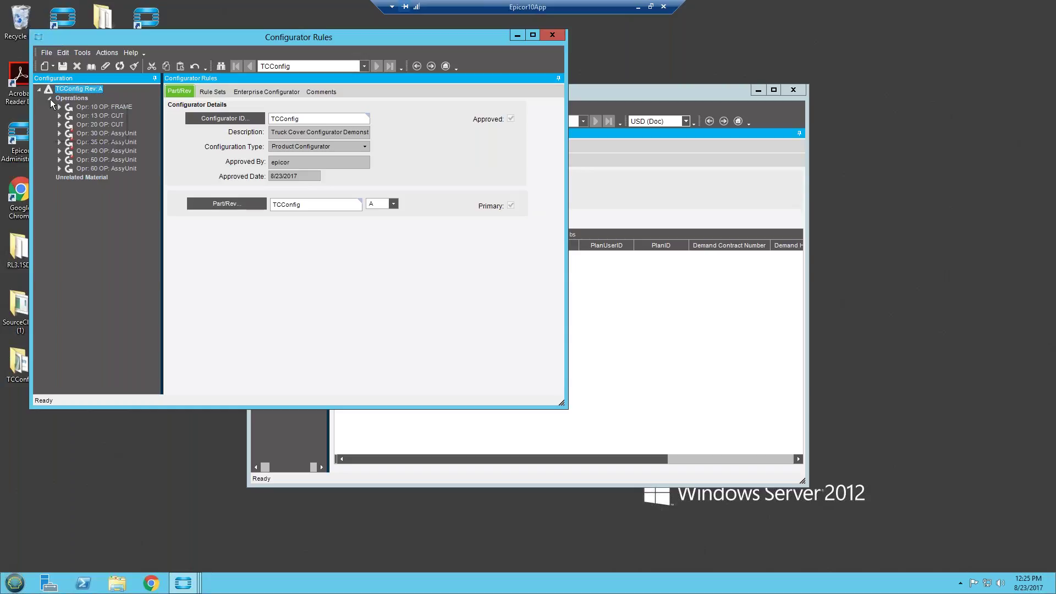
right_click(51, 99)
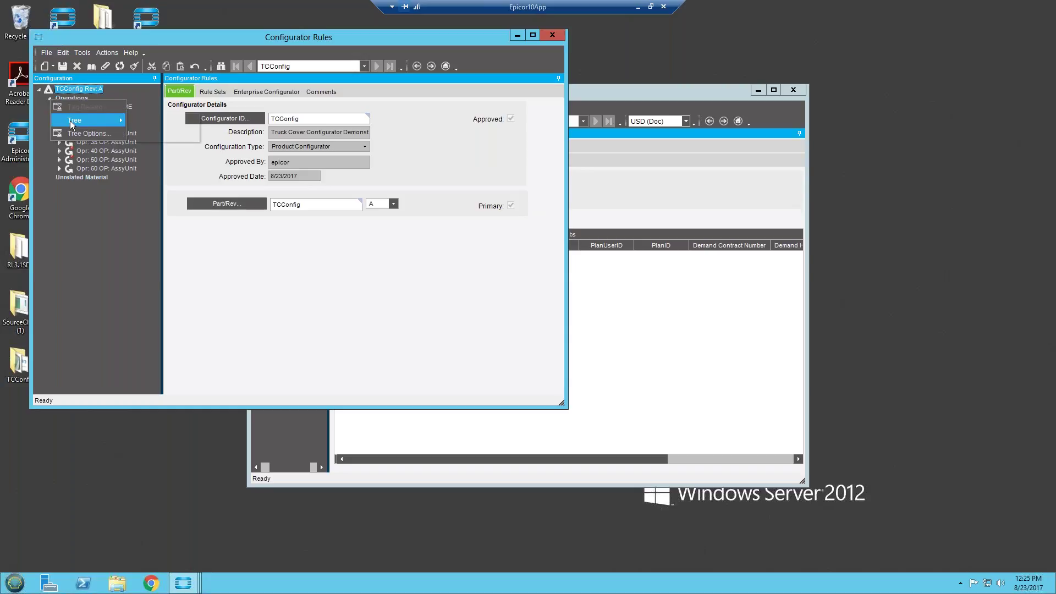
mouse_move(101, 114)
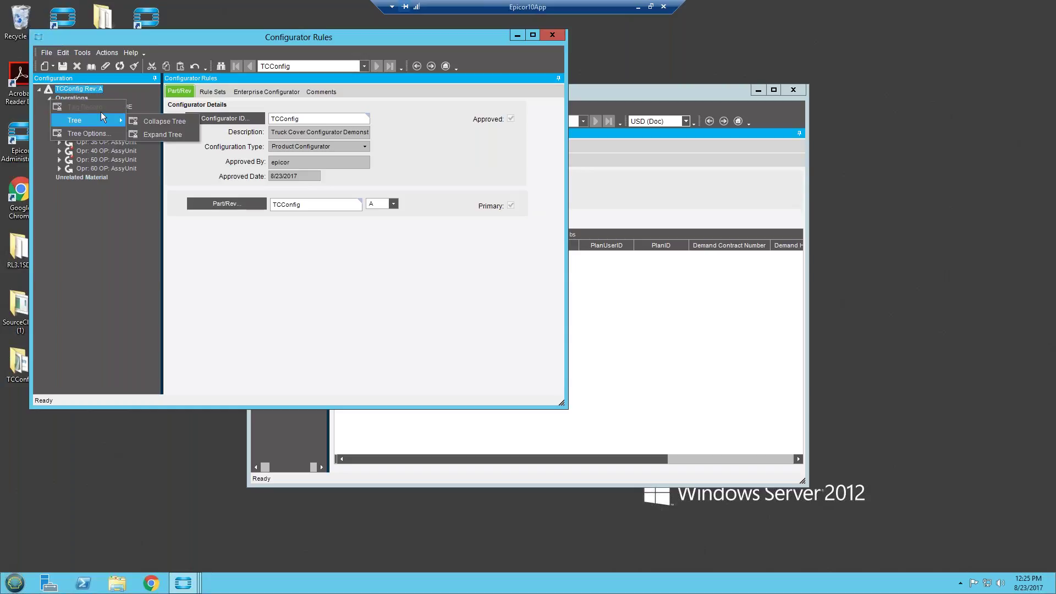
click(159, 135)
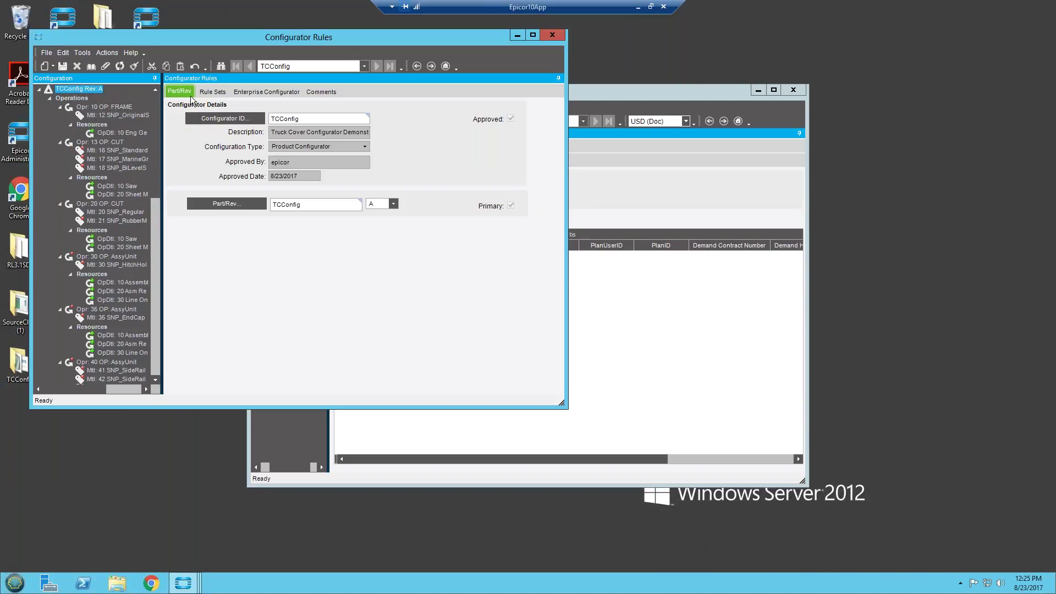
click(532, 35)
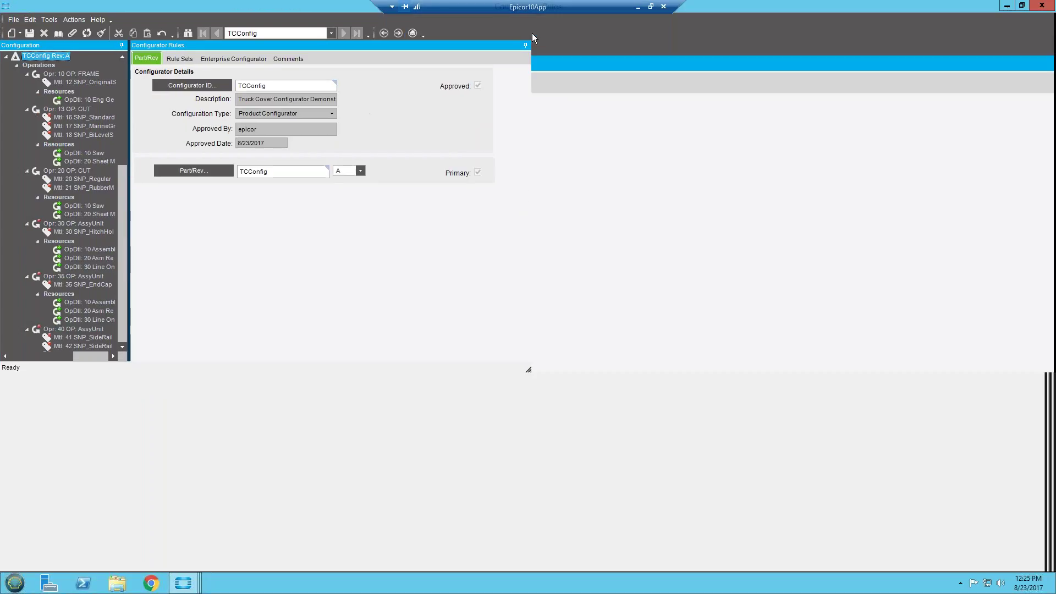
drag(129, 138, 160, 135)
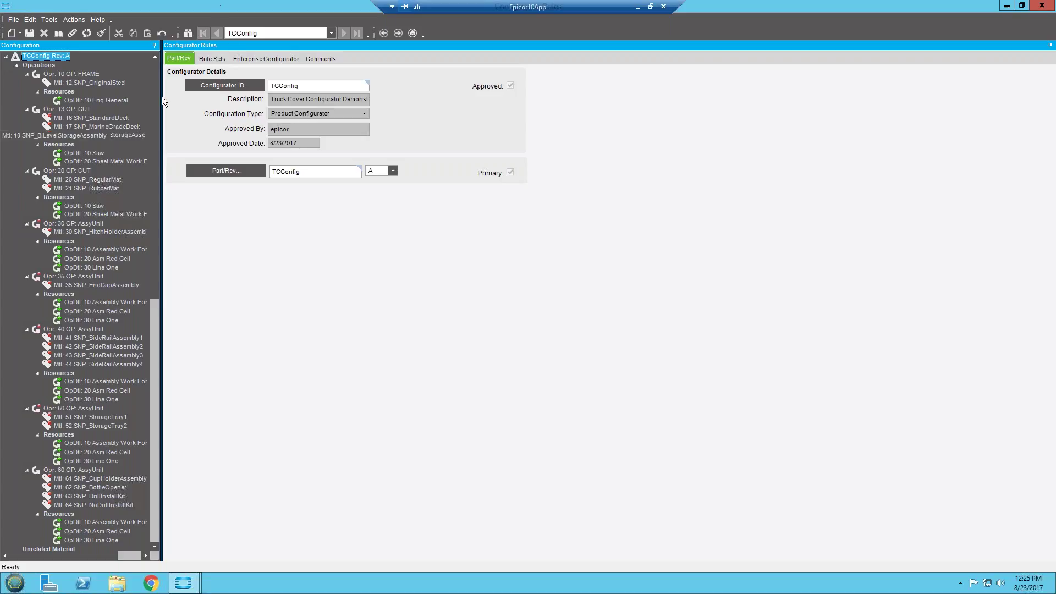
drag(169, 81, 181, 75)
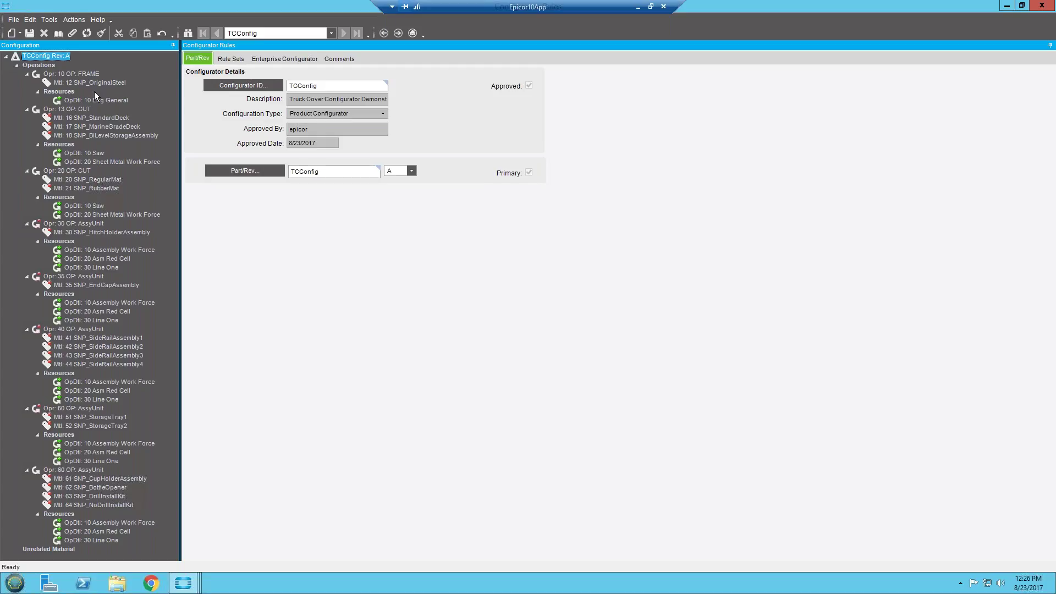
Check the keep-component rules for SNP_StandardDeck and SNP_RubberMat, and open the expression behind the SNP_RubberMat rule.
click(93, 118)
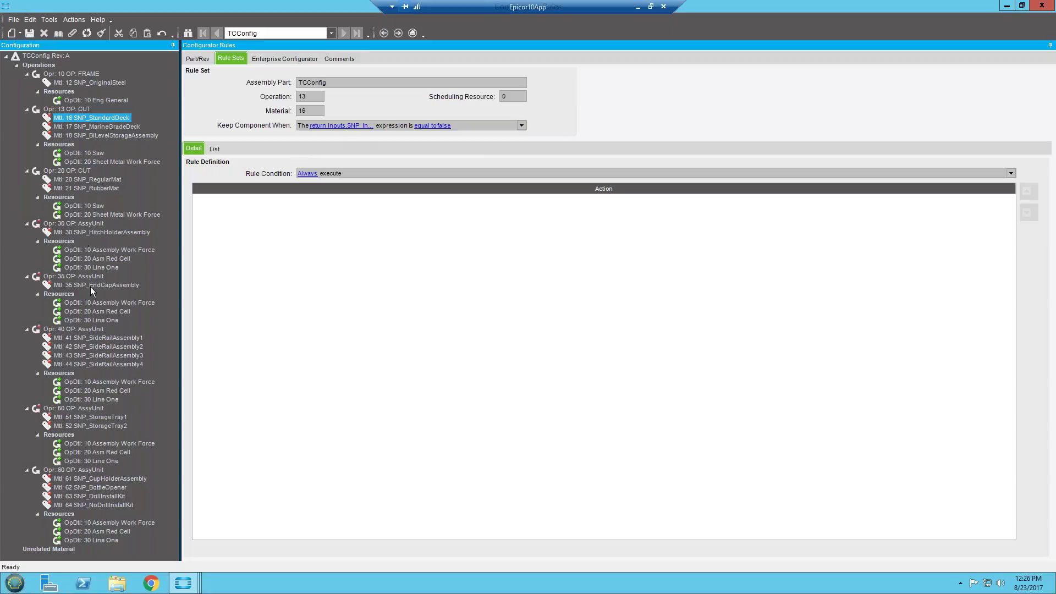
click(90, 191)
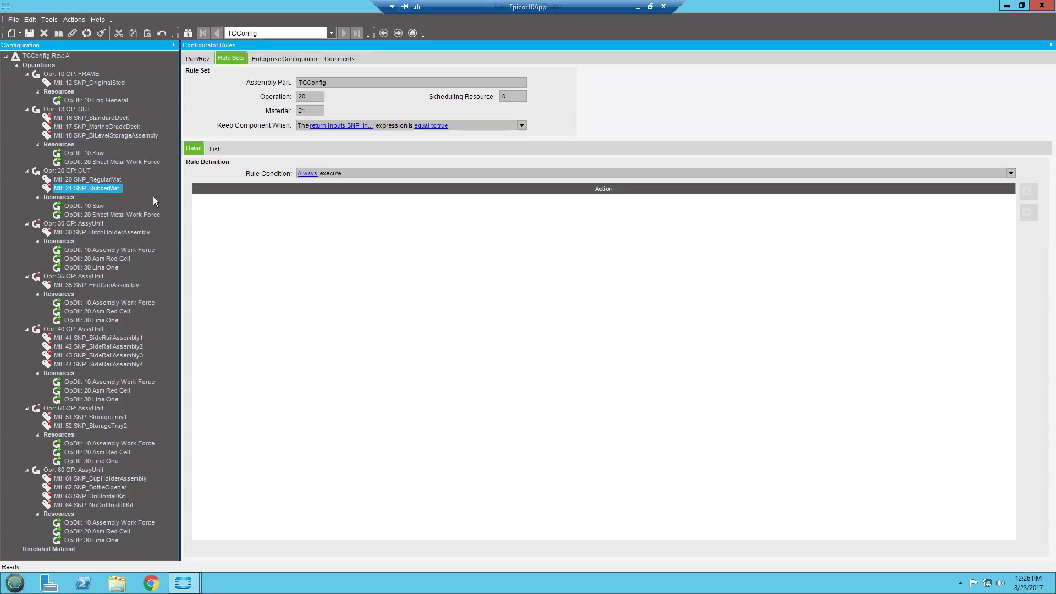
click(324, 128)
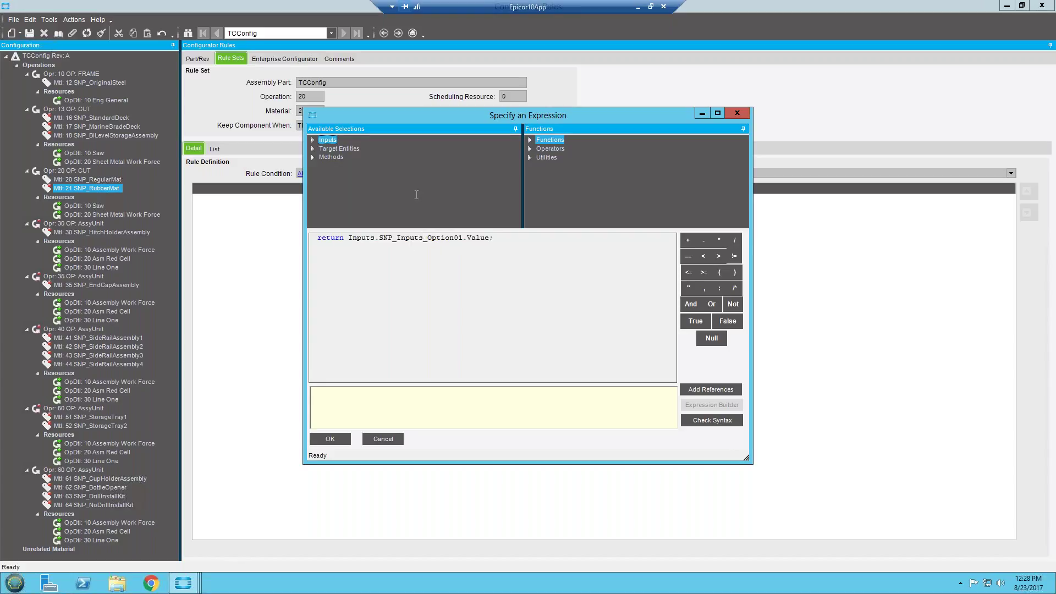
Browse the configurator inputs available to the rule expression, and close the expression editor without changes.
click(314, 141)
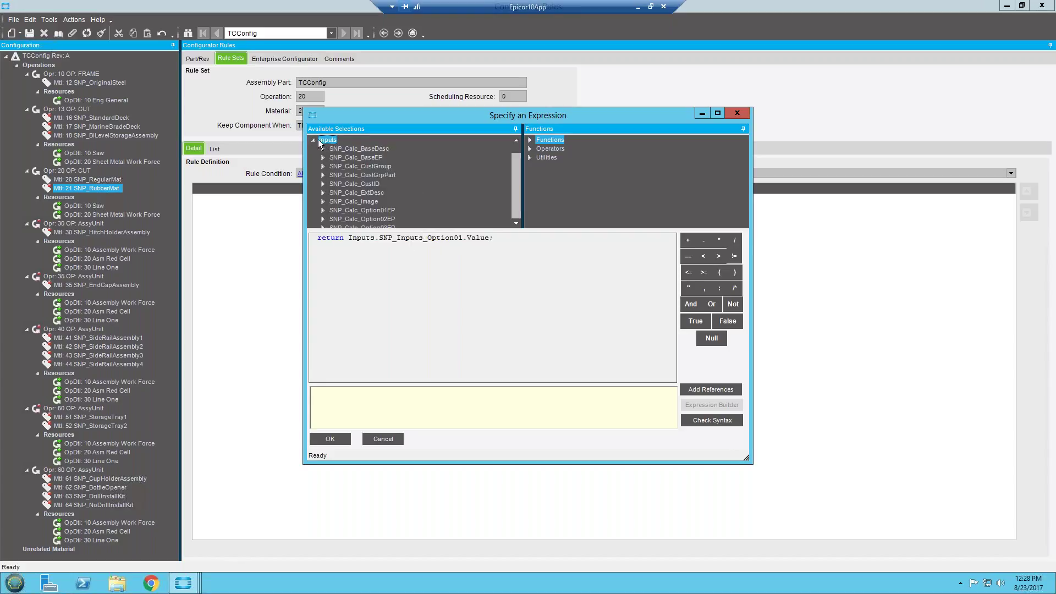
drag(516, 224, 514, 223)
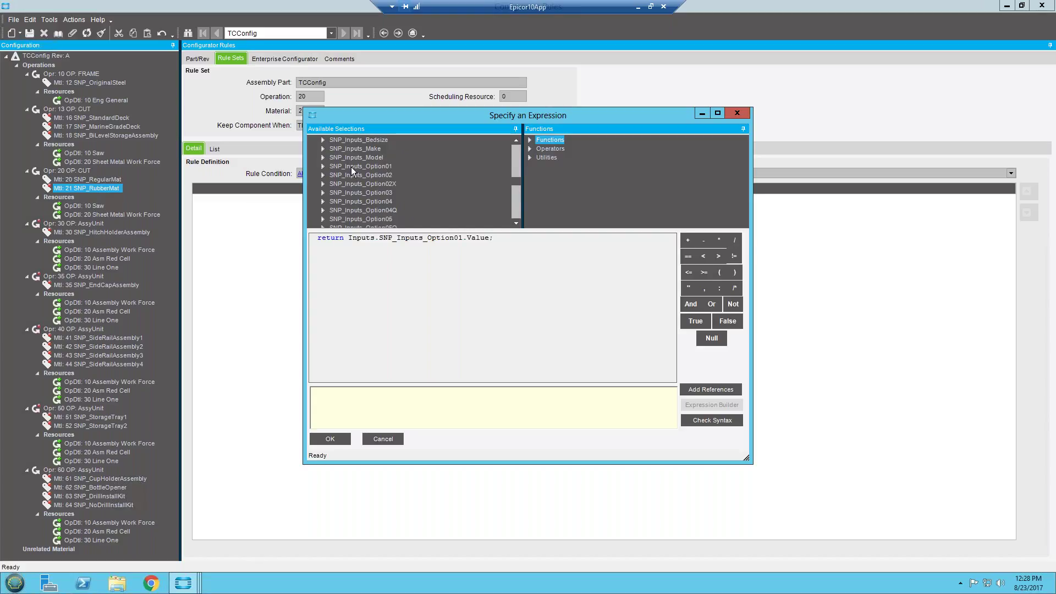
click(515, 222)
click(515, 223)
click(516, 223)
click(516, 223)
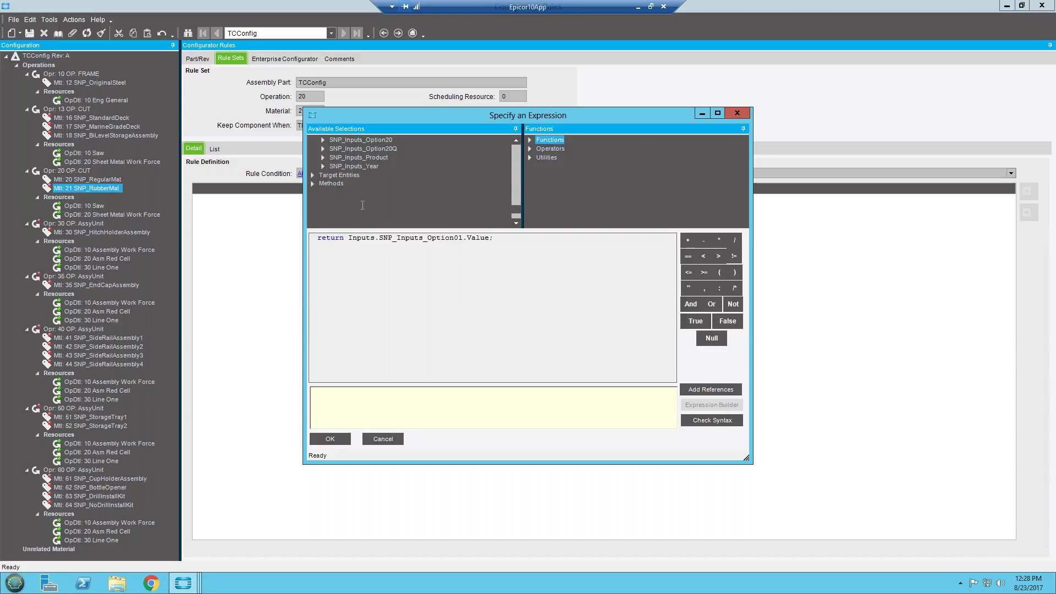
click(740, 114)
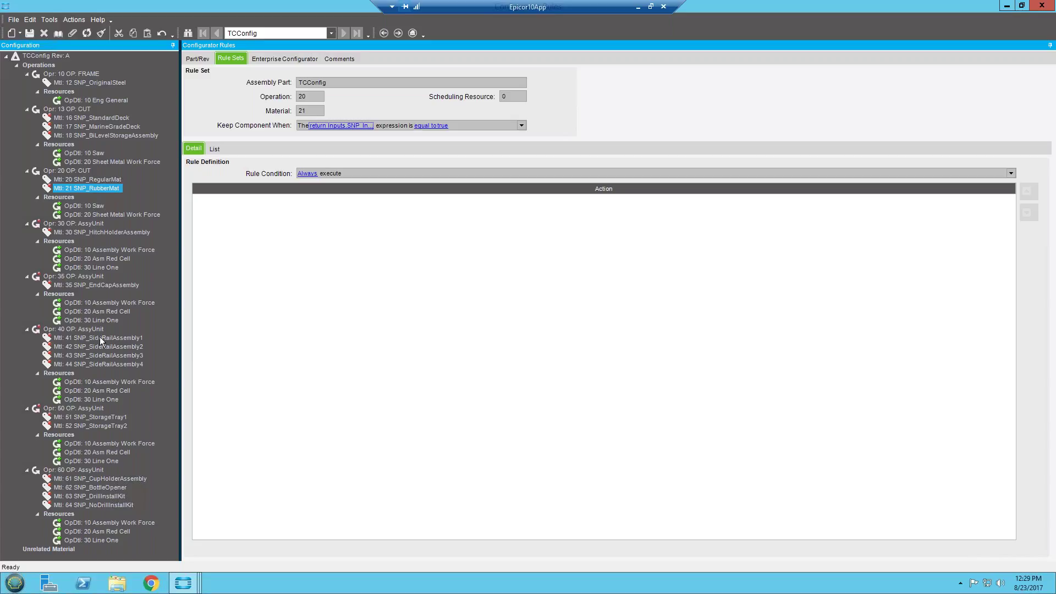
Compare the rules of the two install kit materials and examine the keep-component expression of SNP_DrillInstallKit.
click(107, 498)
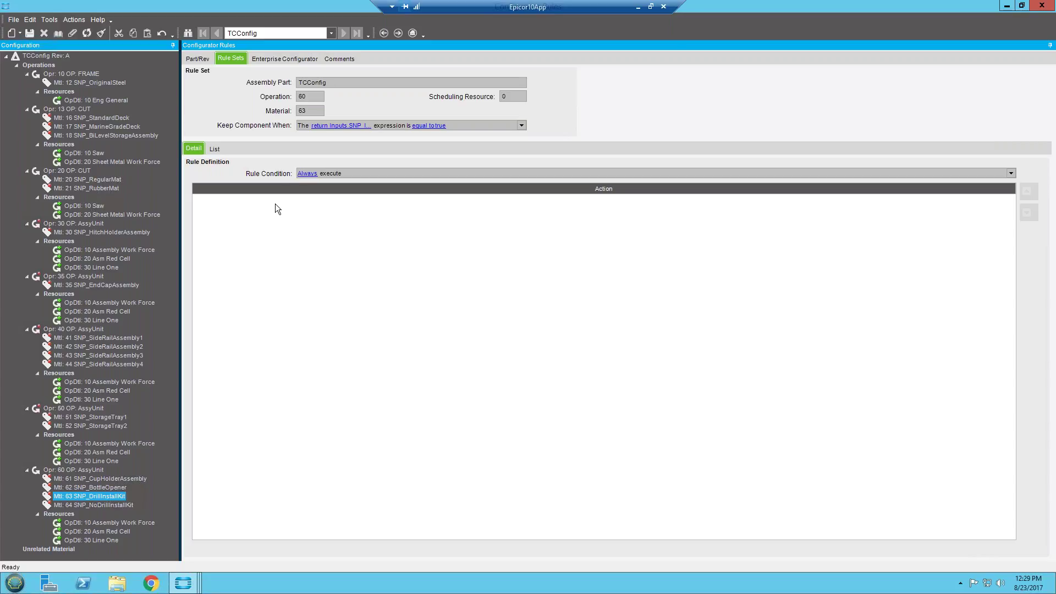
click(113, 506)
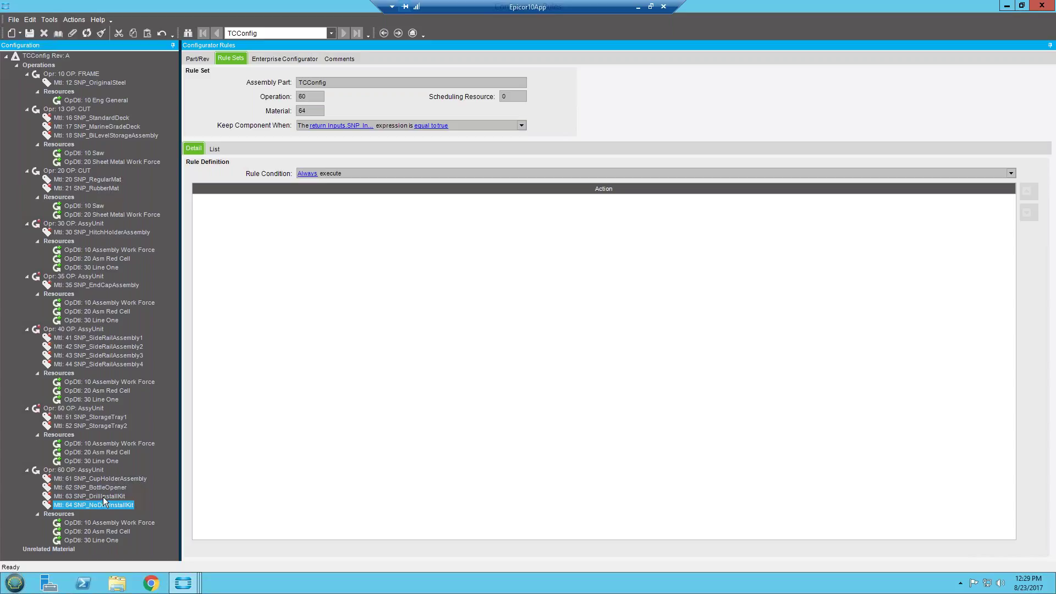
click(104, 497)
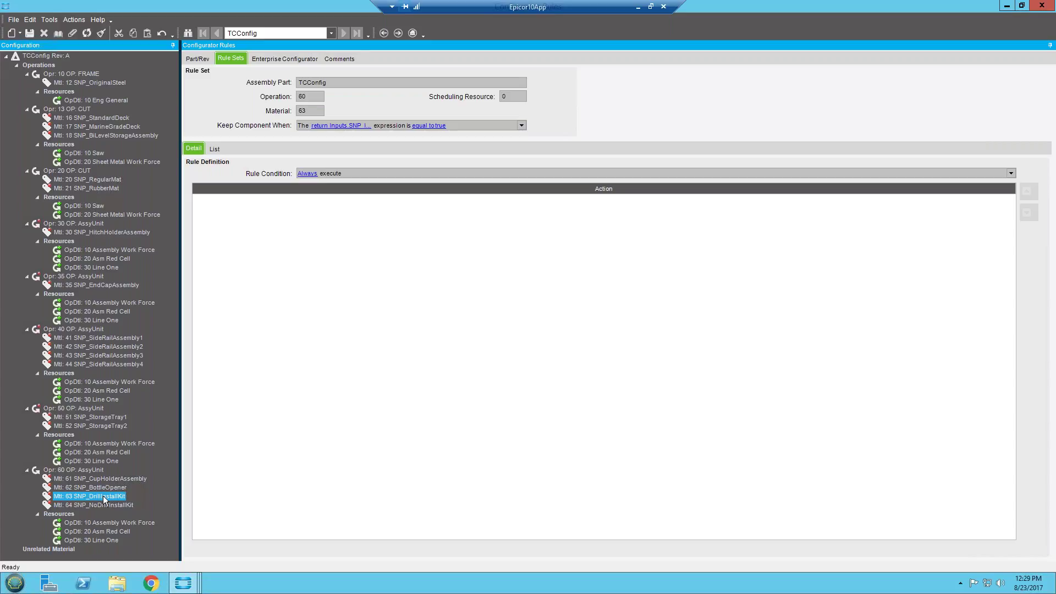
click(355, 126)
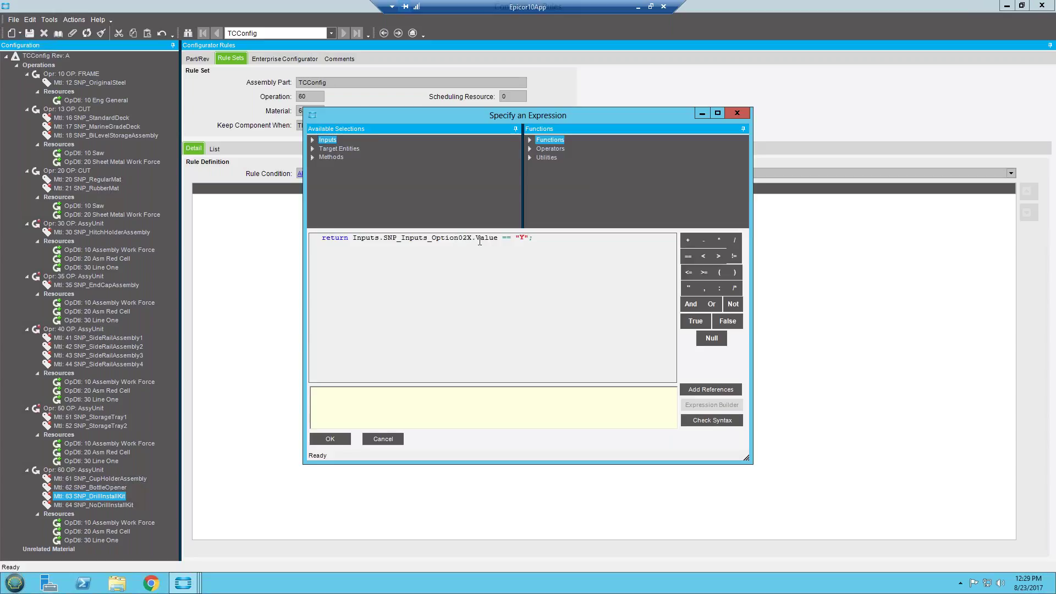
click(737, 113)
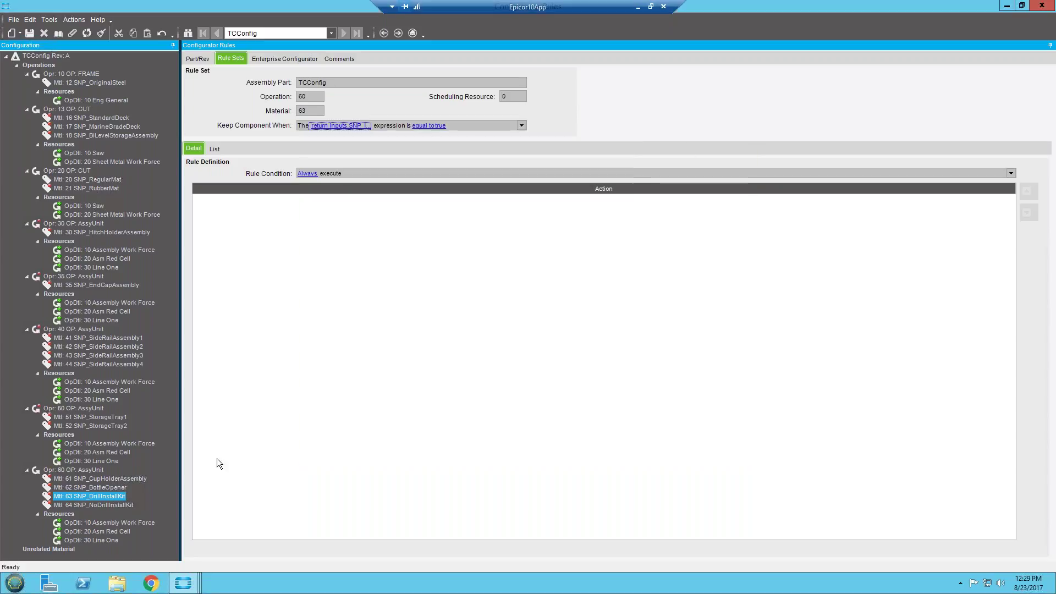
Examine the keep-component expression of material SNP_NoDrillInstallKit and close it without changes.
click(119, 505)
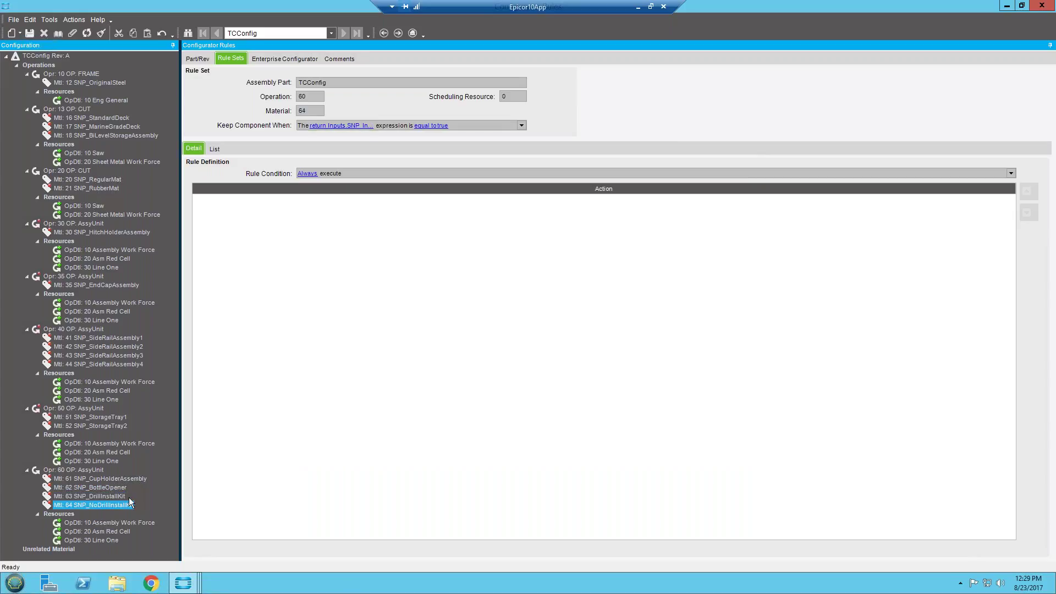
click(356, 128)
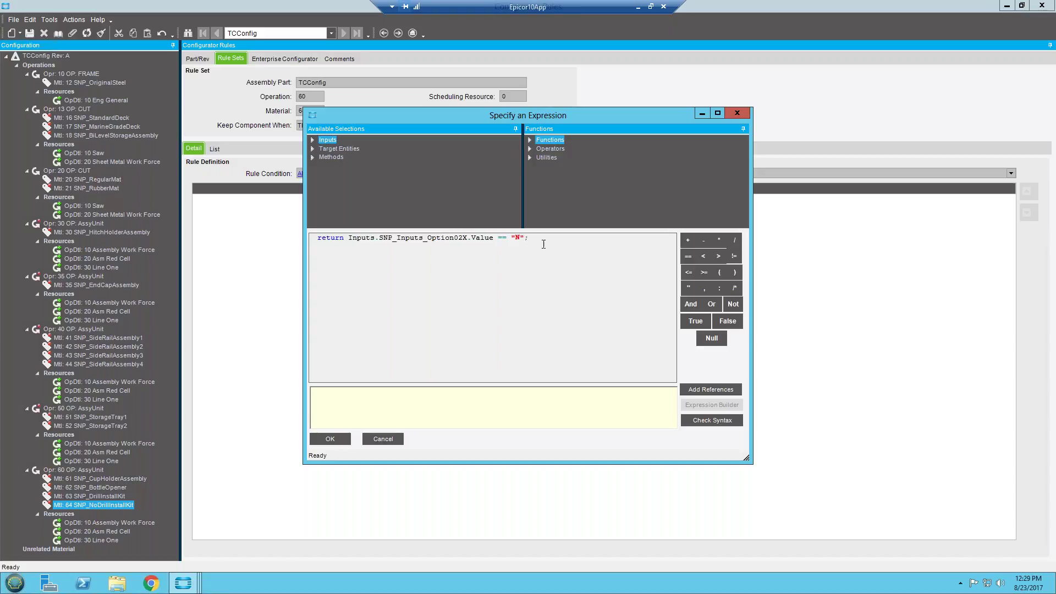
click(737, 114)
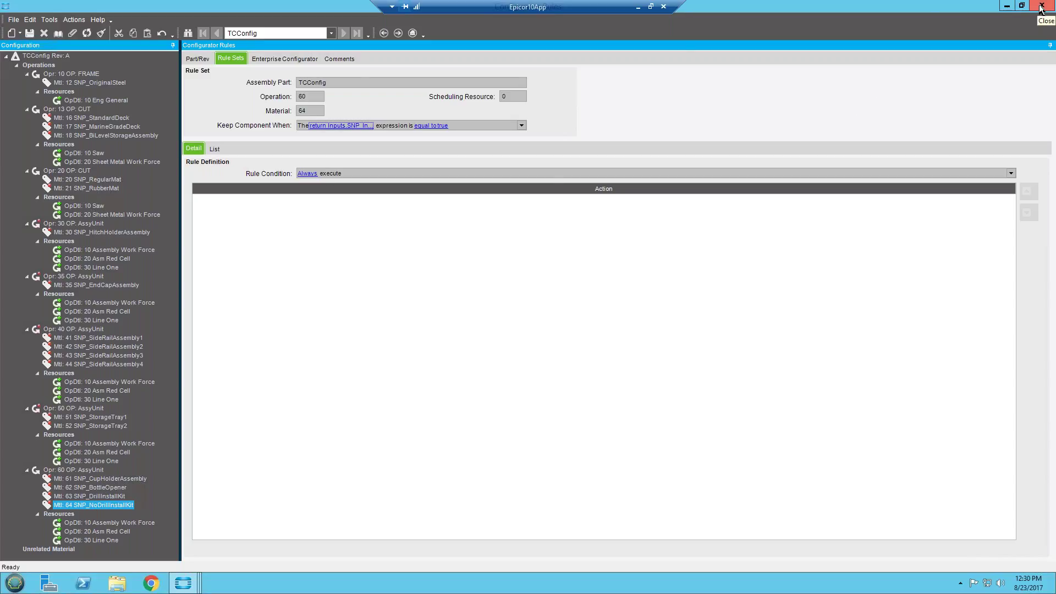
Return to the sales order's line detail and generate a PDF preview of the Sales Order Acknowledgement with the Standard - SSRS style.
click(1006, 5)
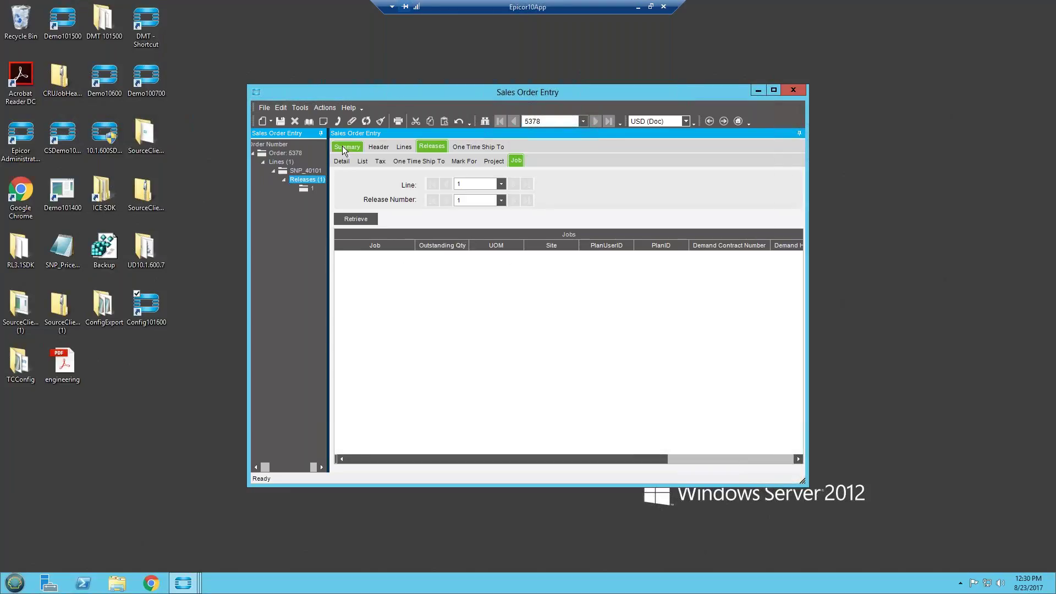
click(400, 147)
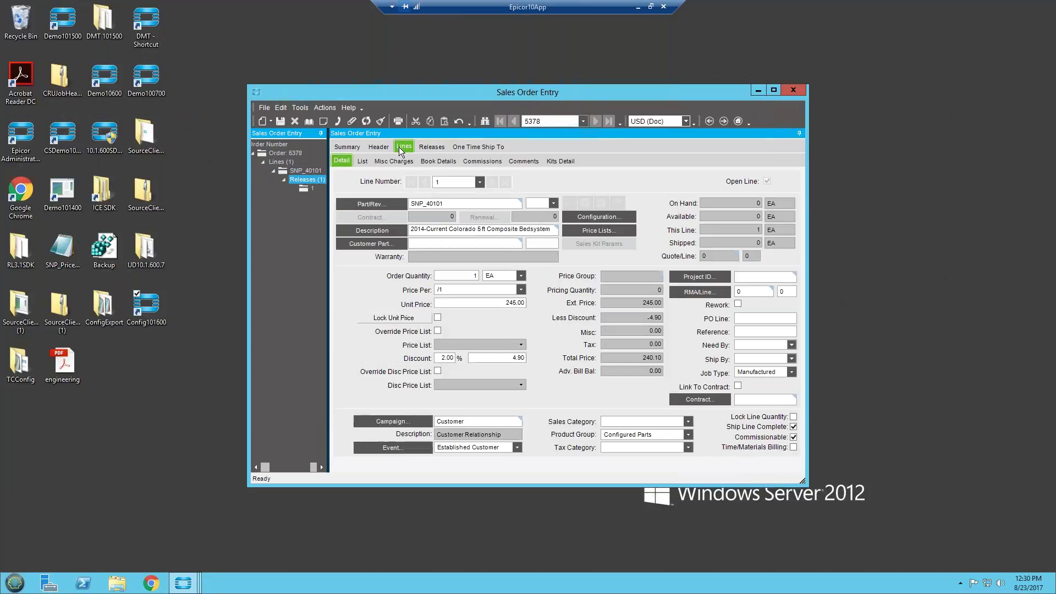
click(323, 107)
click(318, 345)
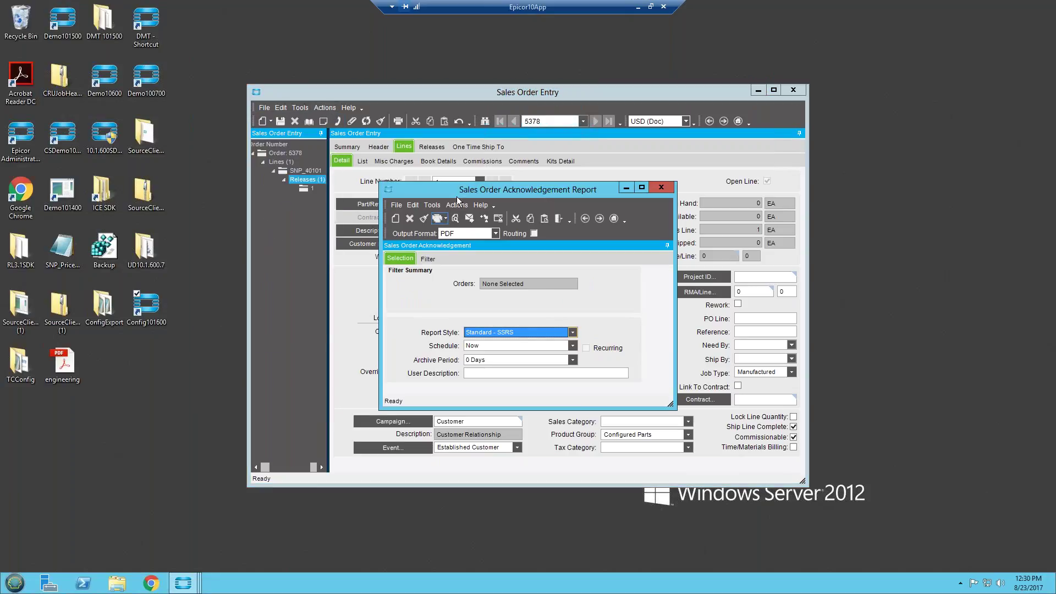
click(455, 216)
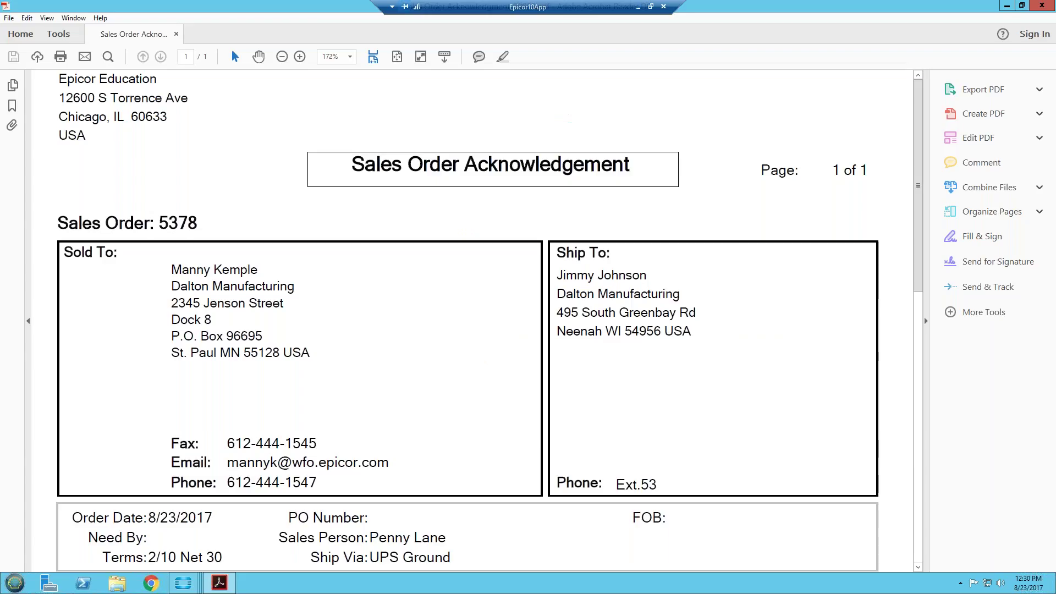
Review the order acknowledgement's line pricing, selected bedsystem options and header, and close the preview and the report window.
drag(919, 289, 907, 471)
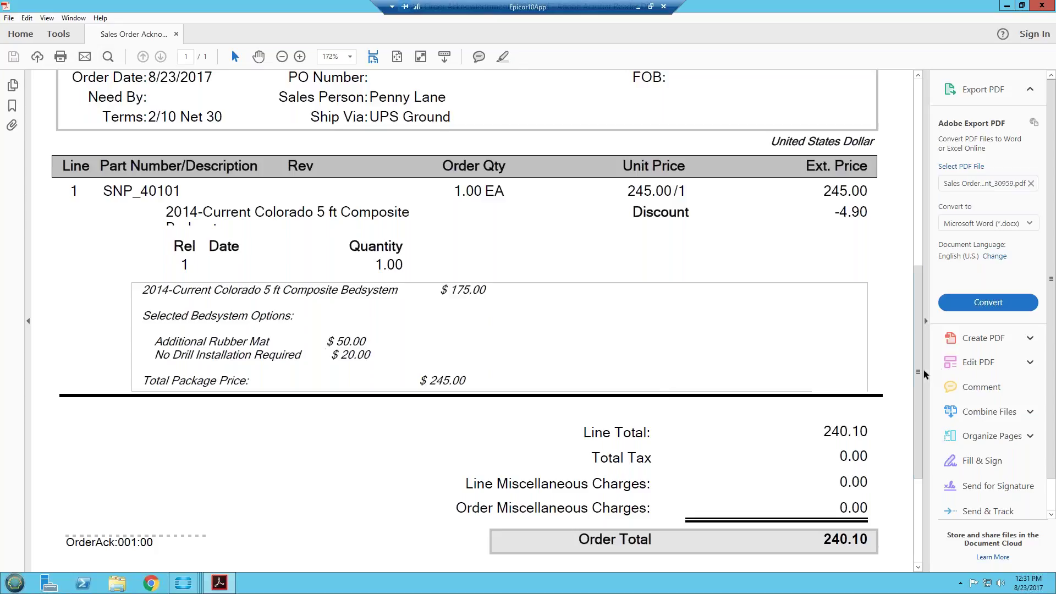
scroll(926, 339, up, 3)
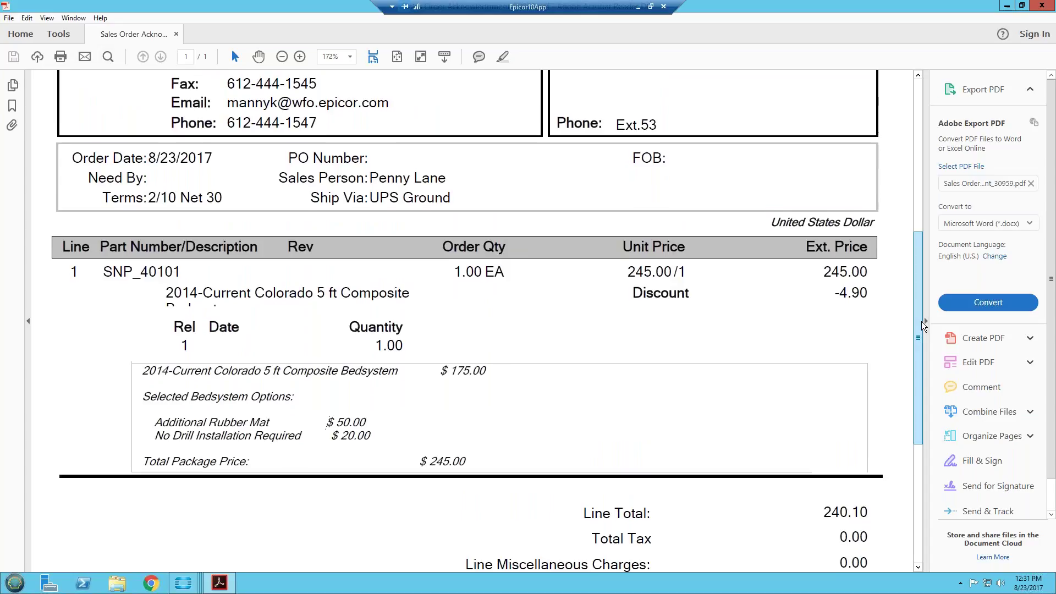
drag(922, 296, 913, 177)
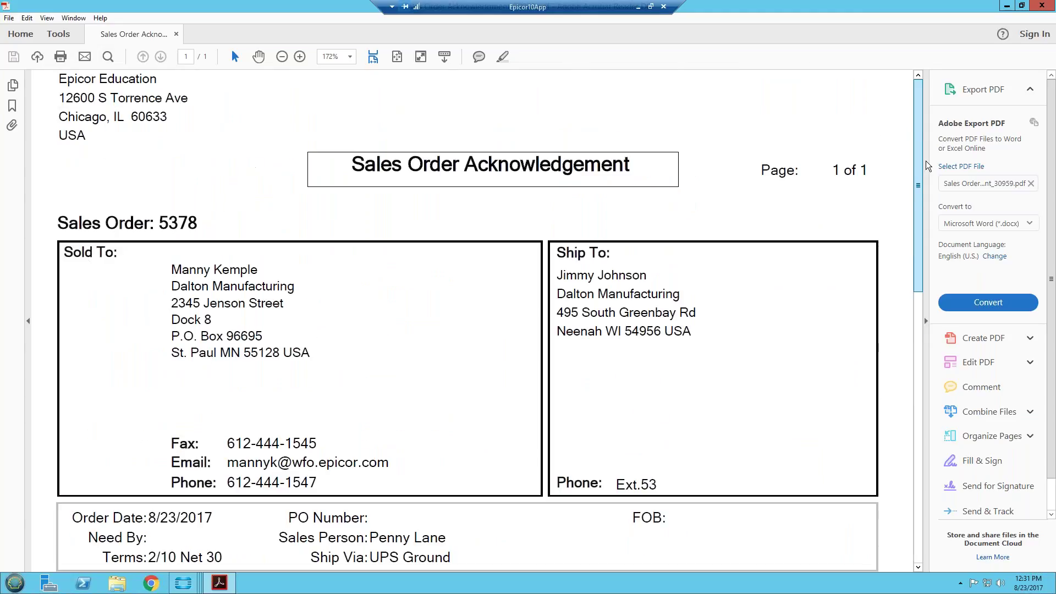
click(1036, 10)
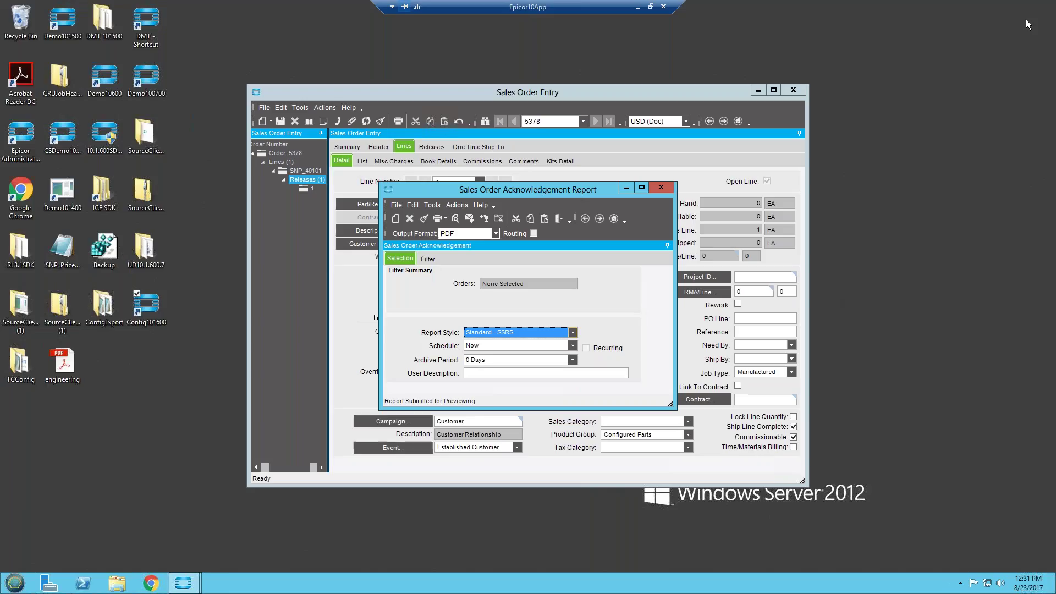
click(661, 187)
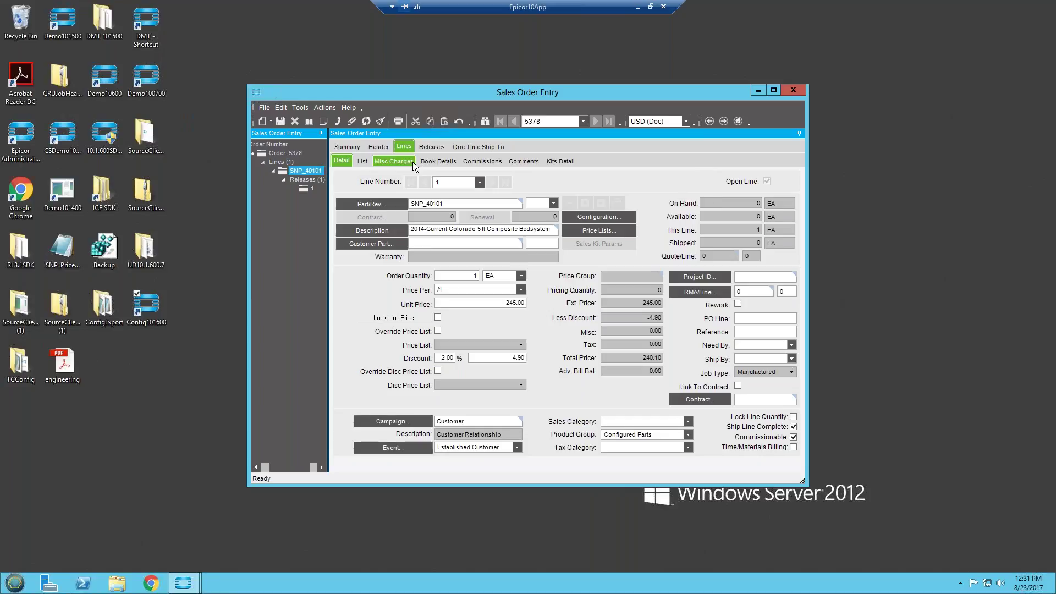
Add a new line for part TCConfig to the sales order and start its configuration.
click(308, 179)
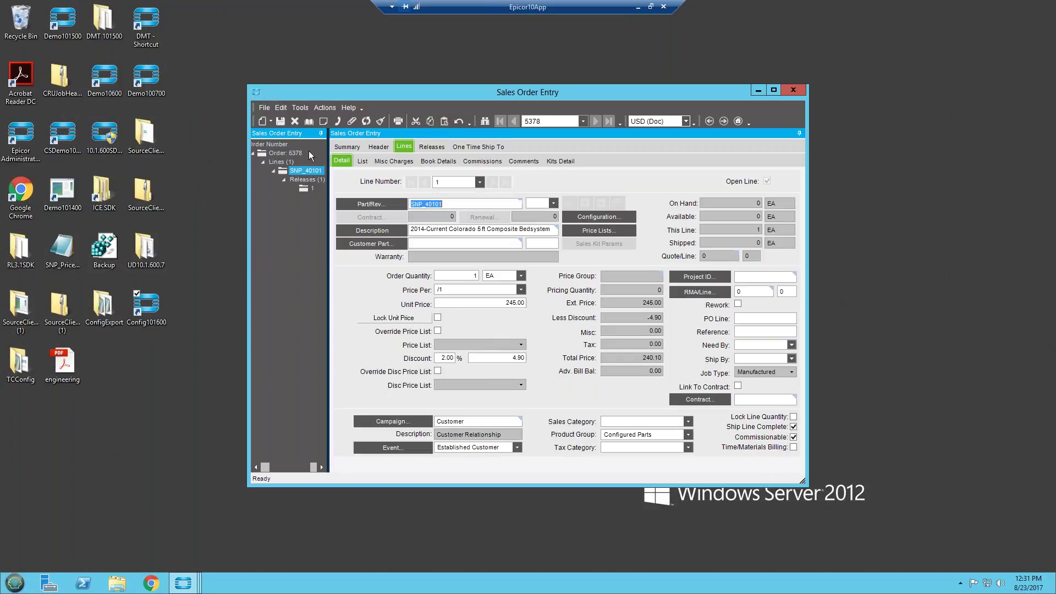
click(271, 121)
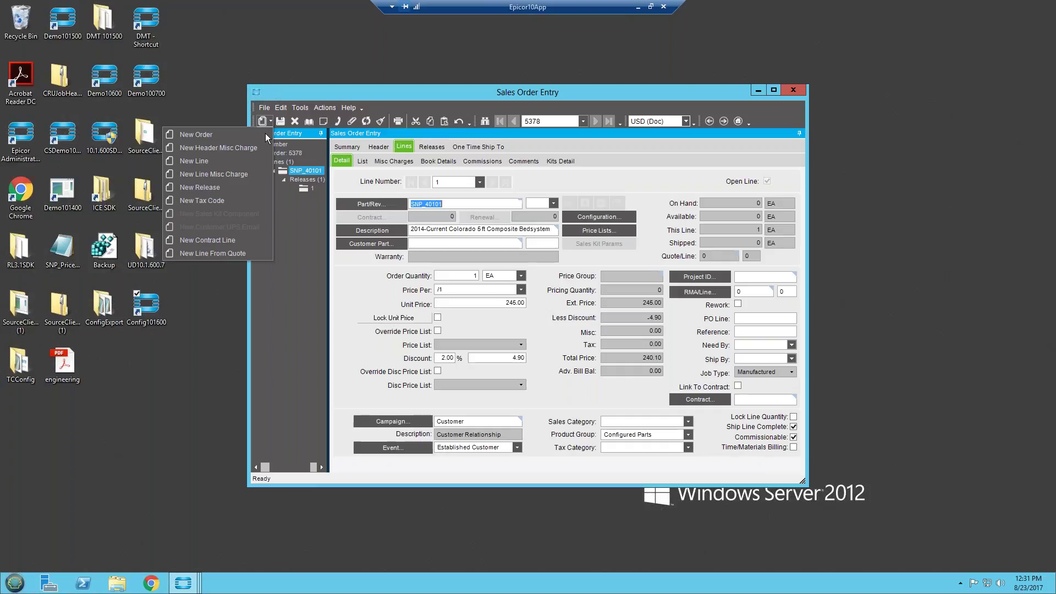
click(233, 166)
text(TC)
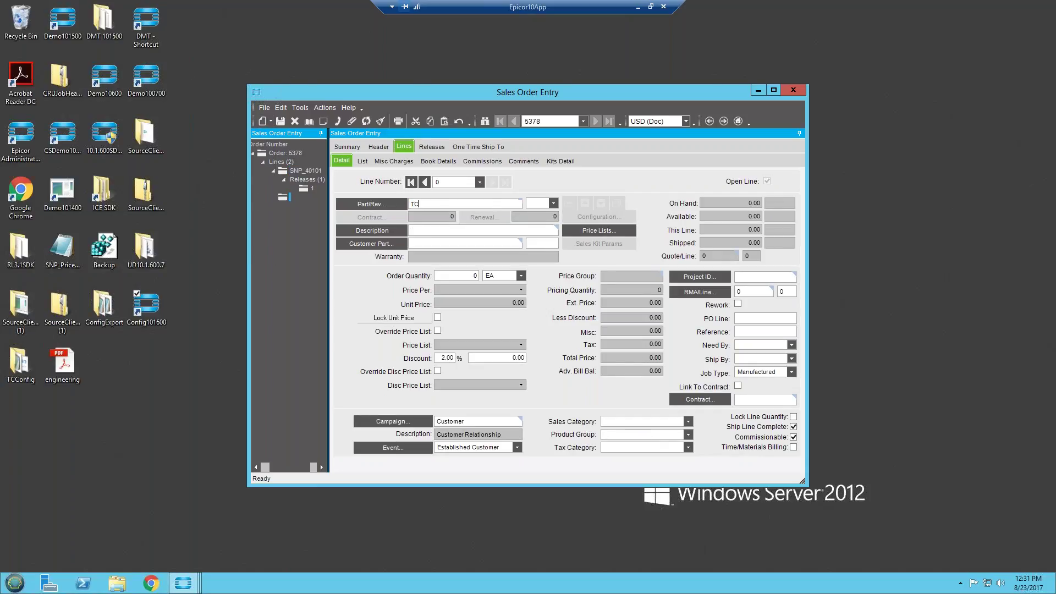
text(Config)
key(Tab)
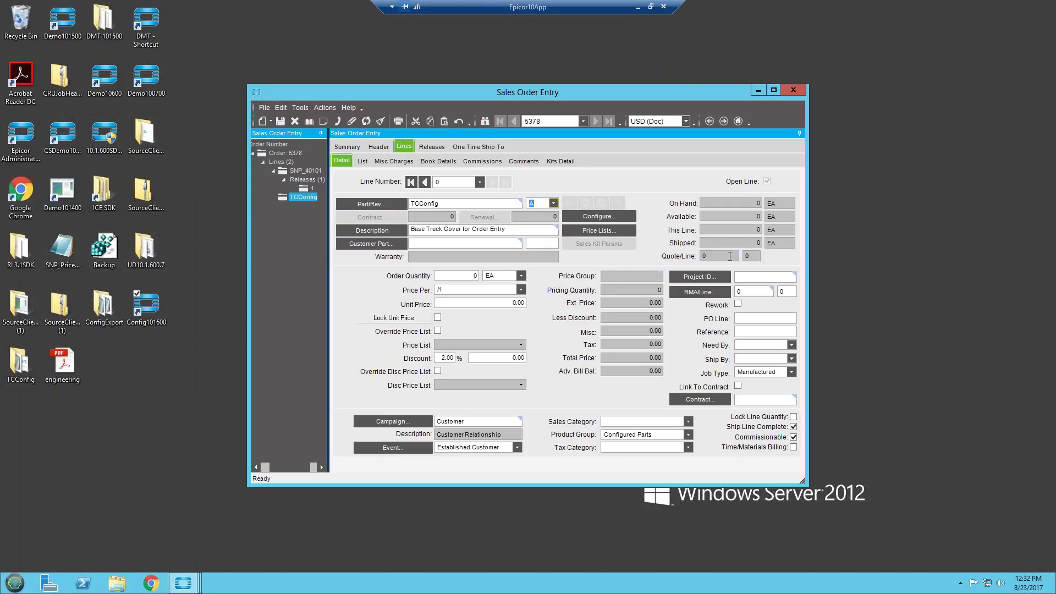
click(611, 212)
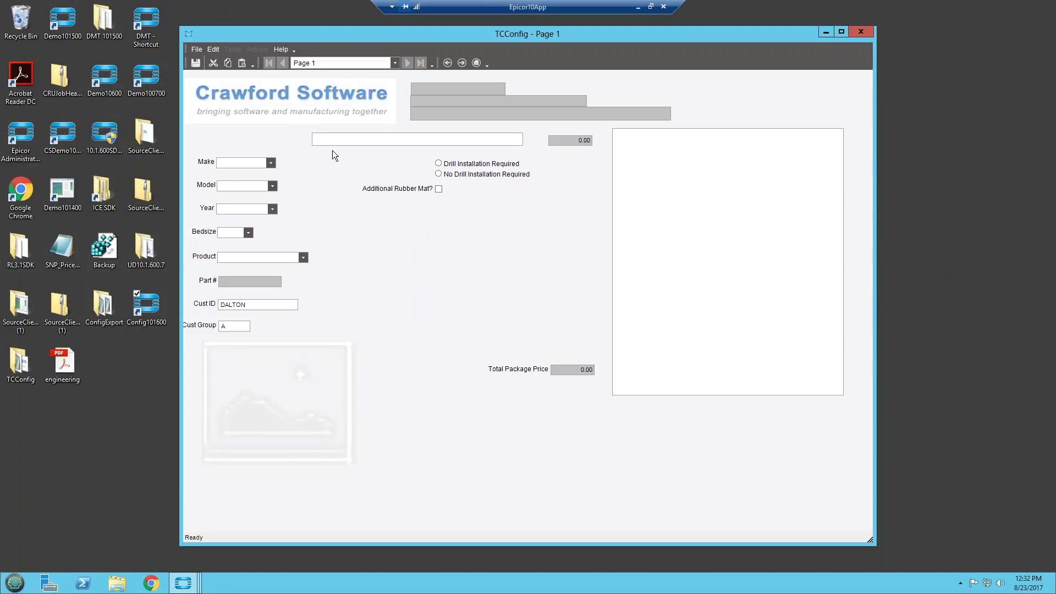
Configure the truck as Chevy Colorado, 2014-Current, with a 5 ft bed, and choose Original Bedsystem as the product.
click(270, 162)
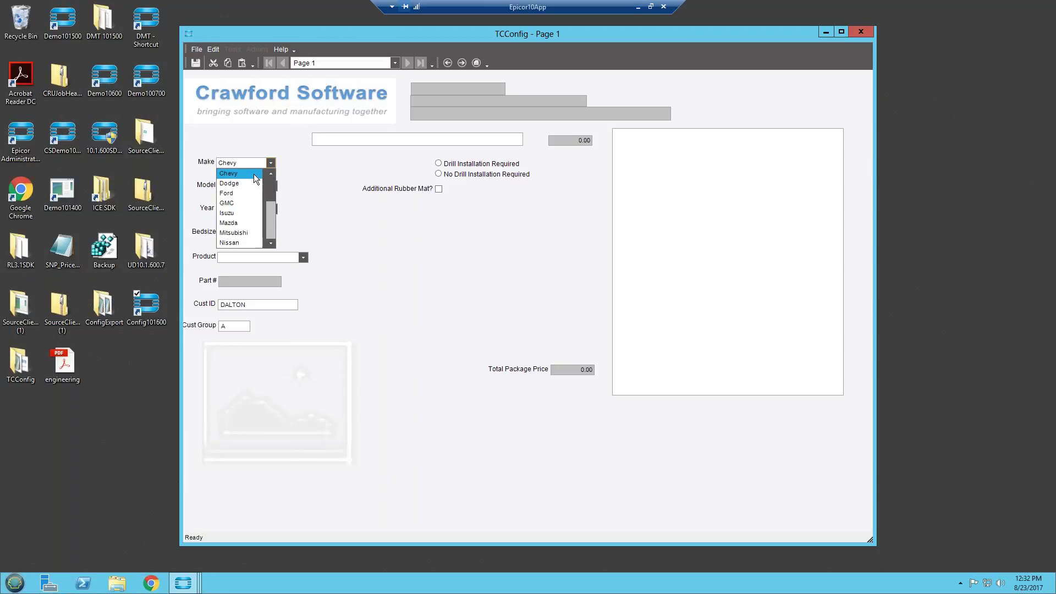
click(259, 174)
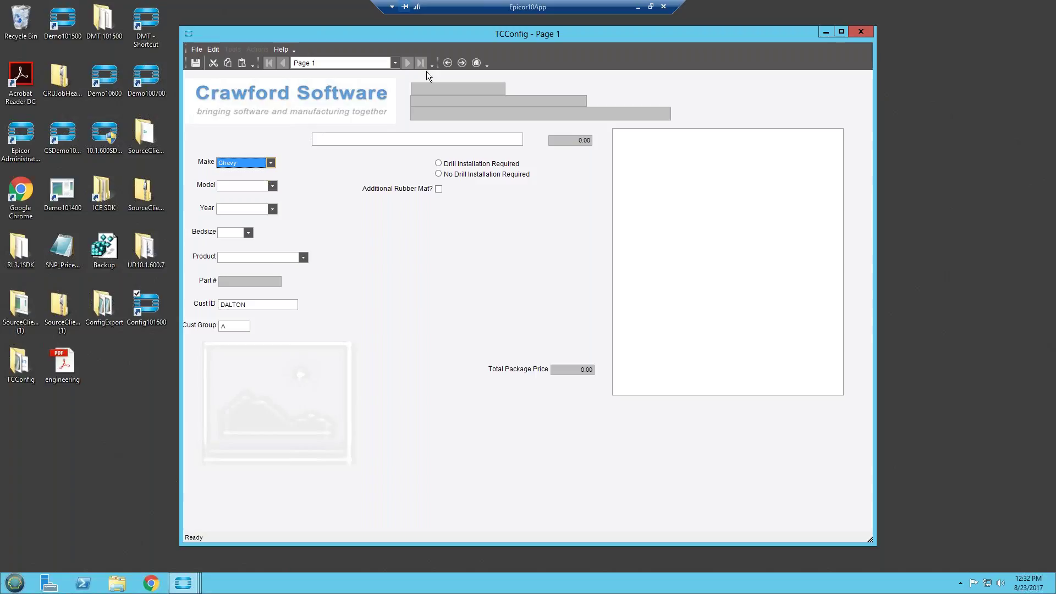
click(274, 186)
click(252, 218)
click(272, 209)
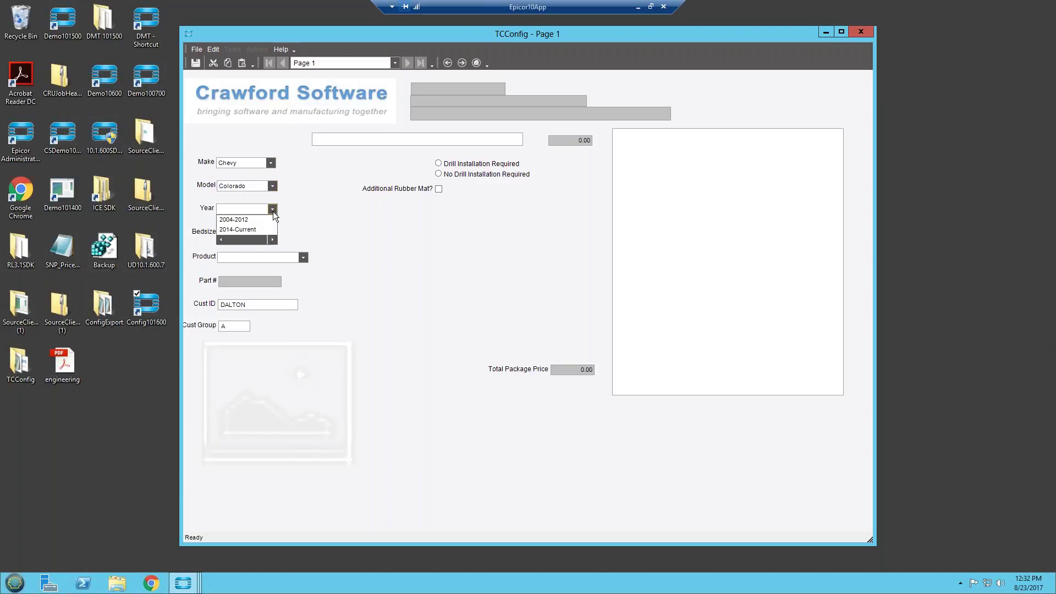
click(247, 231)
click(248, 233)
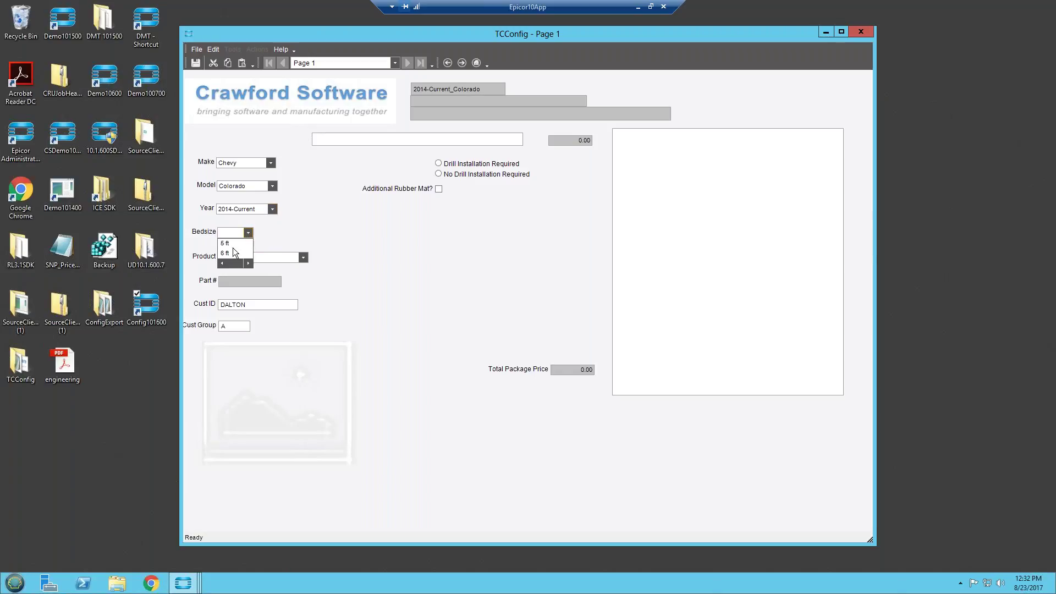
click(226, 243)
click(303, 257)
click(273, 277)
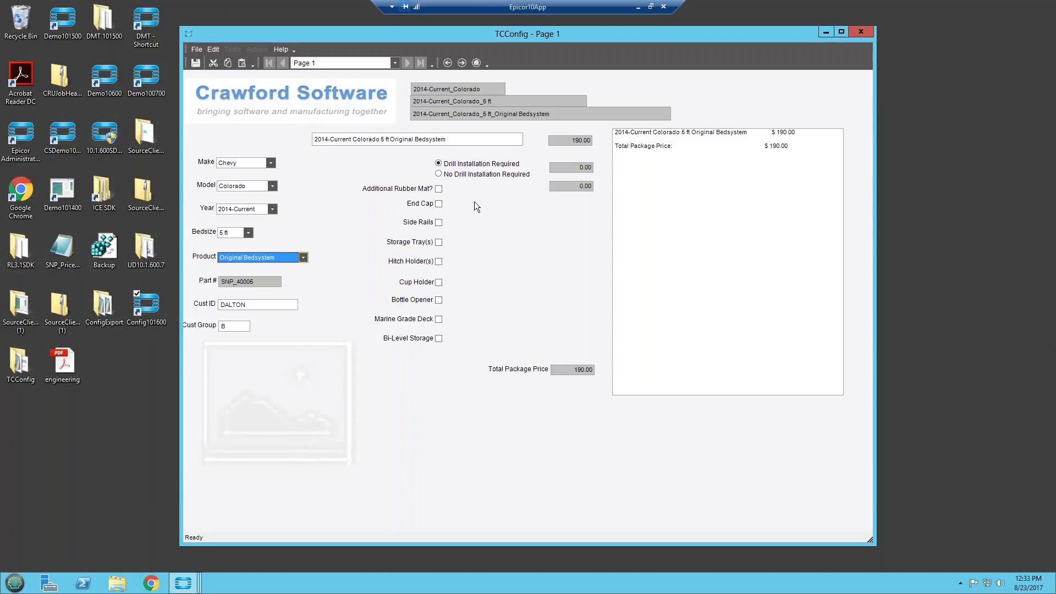
Include the End Cap option, and try adding the Additional Rubber Mat before removing it again.
click(439, 203)
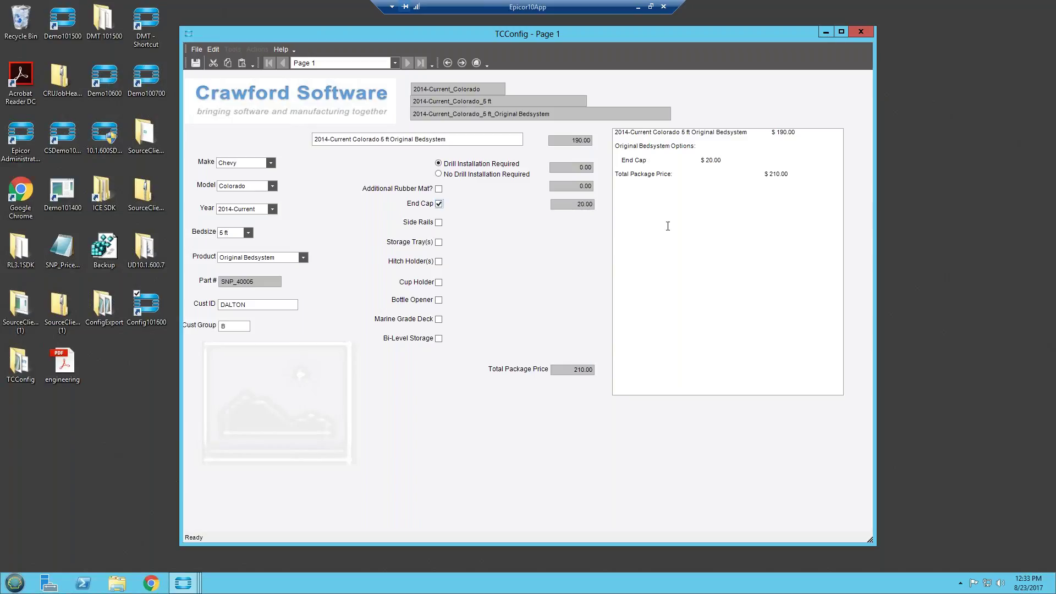
click(439, 190)
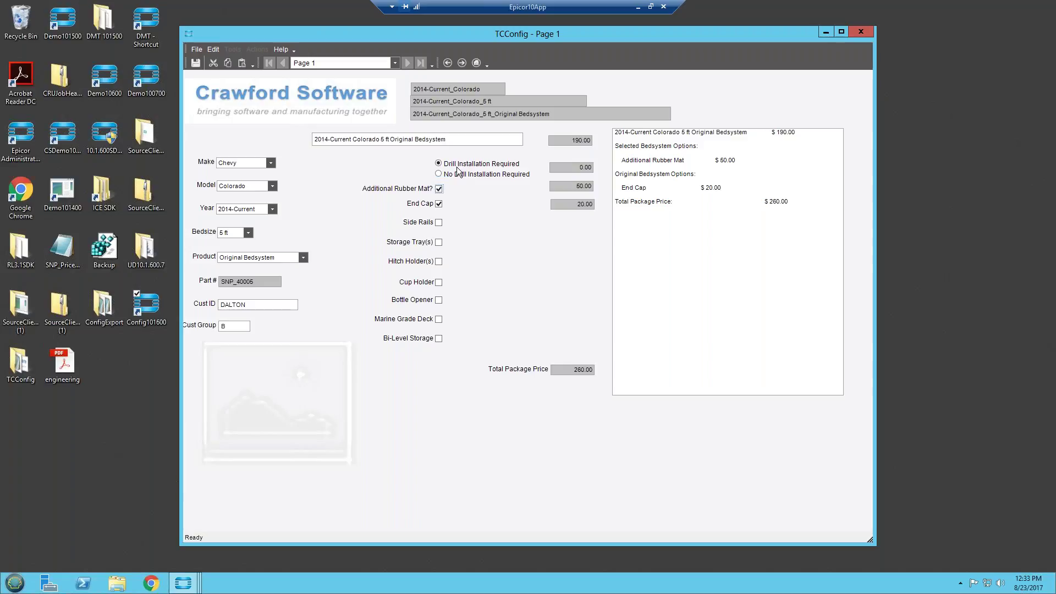
click(439, 189)
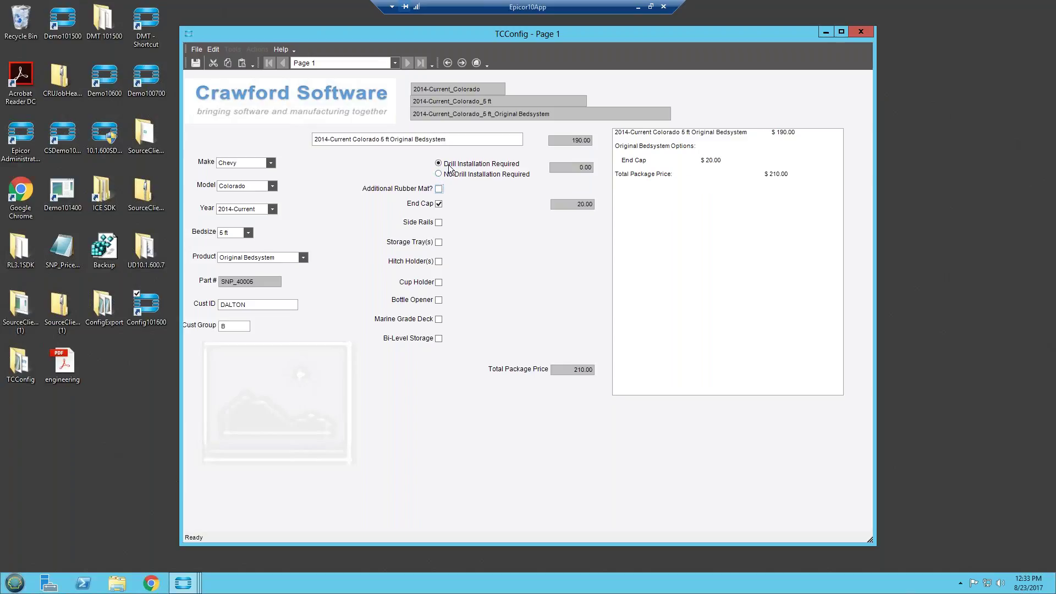
Include Side Rails in the configuration as 12" Rails - Both Sides.
click(438, 222)
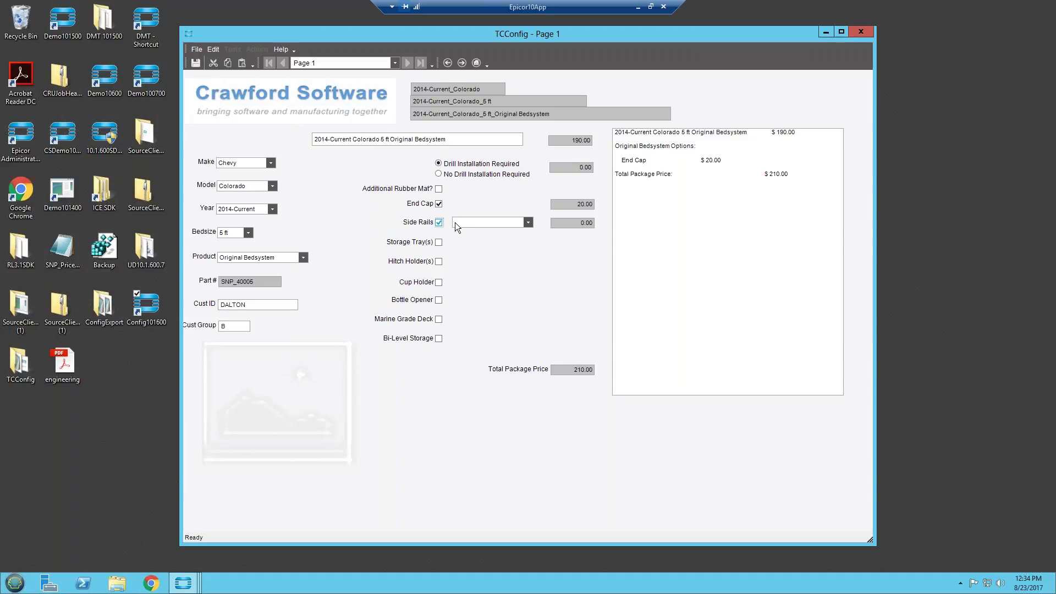
click(529, 223)
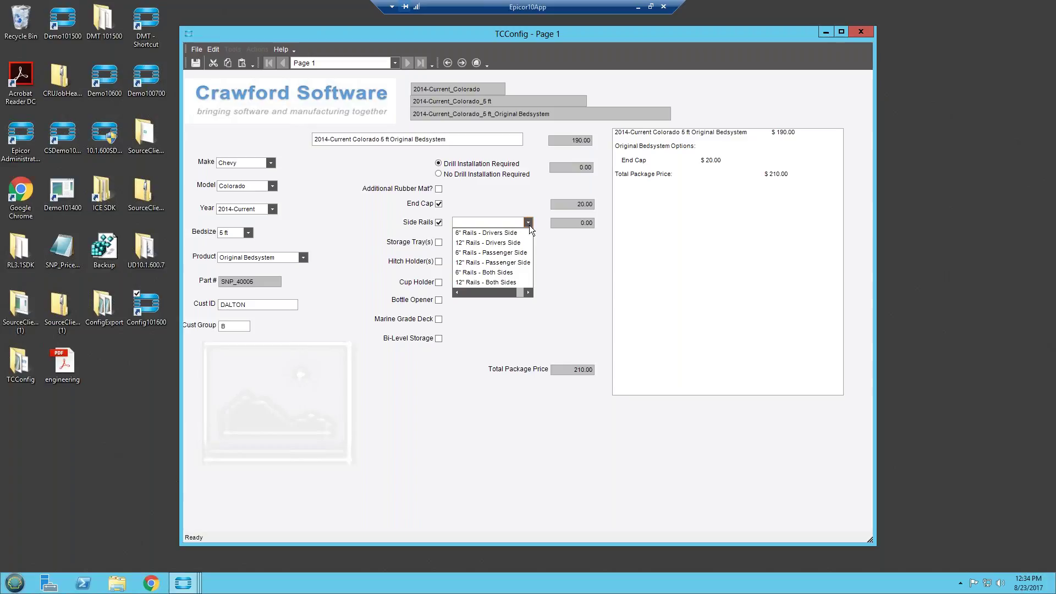
click(500, 282)
click(499, 282)
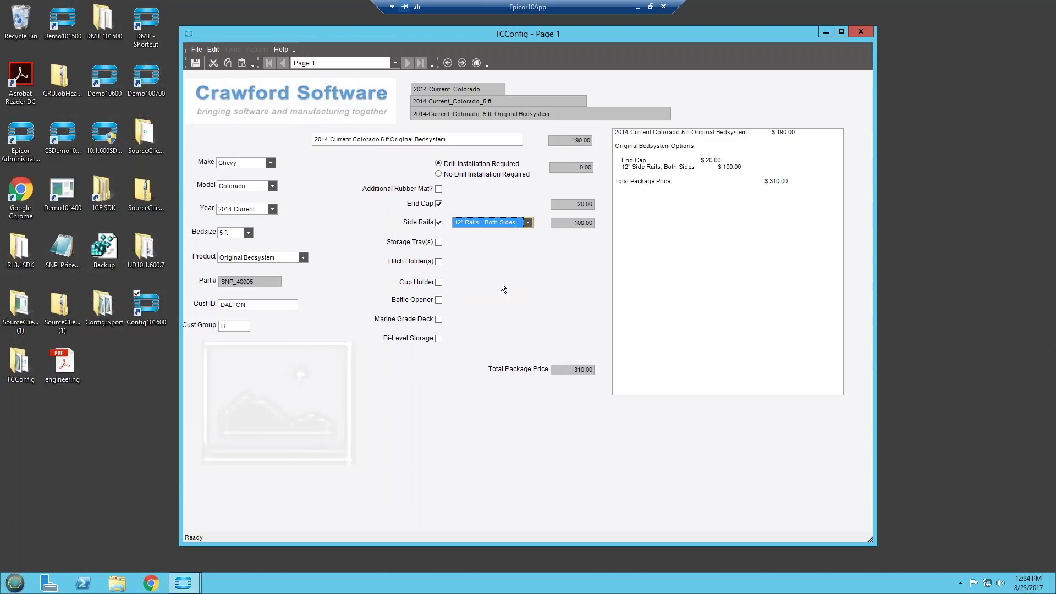
Include Storage Trays for Both Sides and Hitch Holders with a quantity of 2.
click(439, 245)
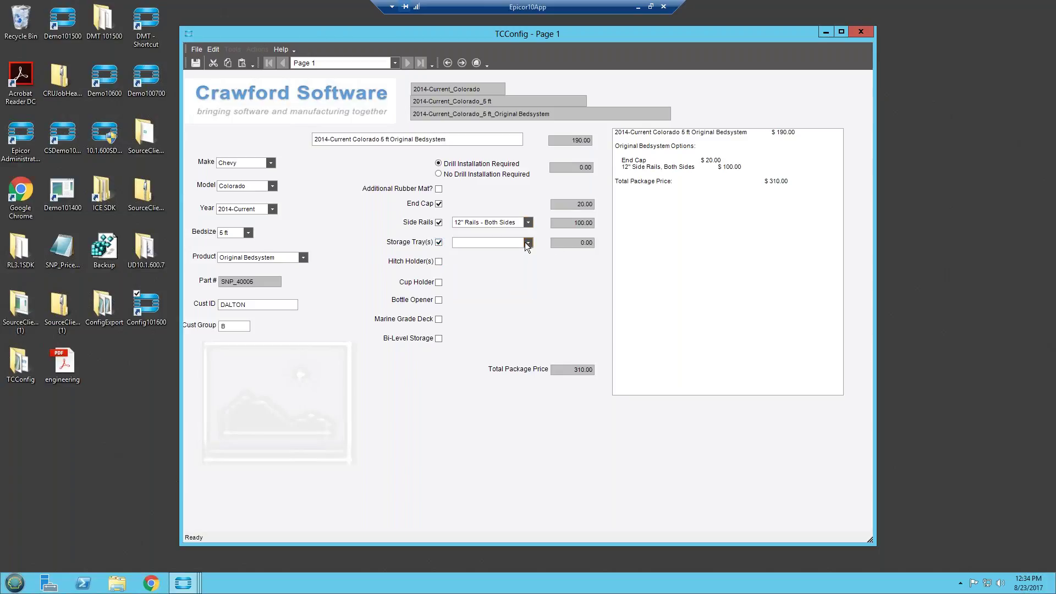
click(527, 244)
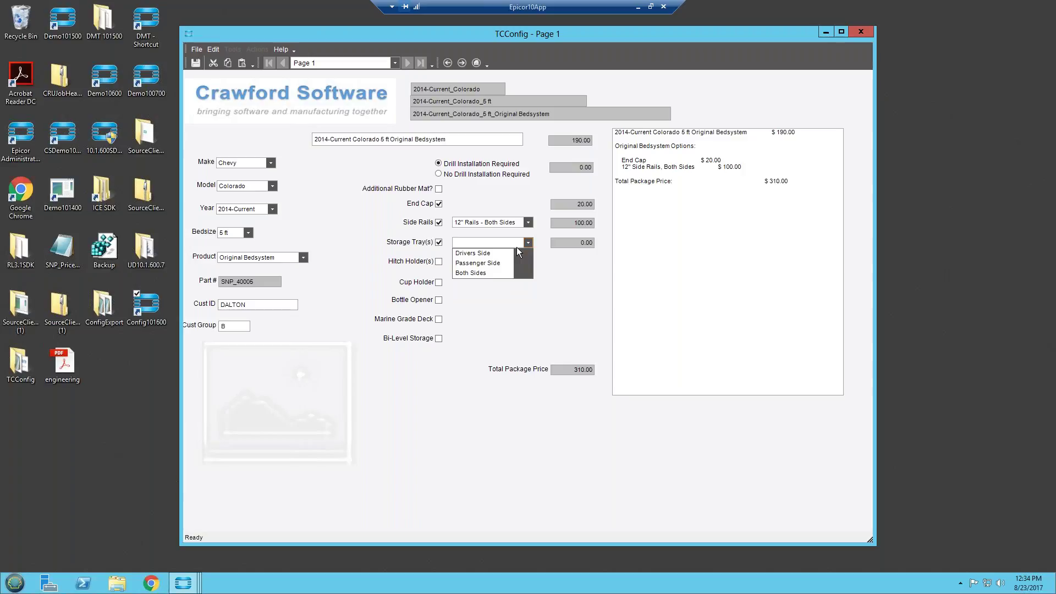
click(470, 272)
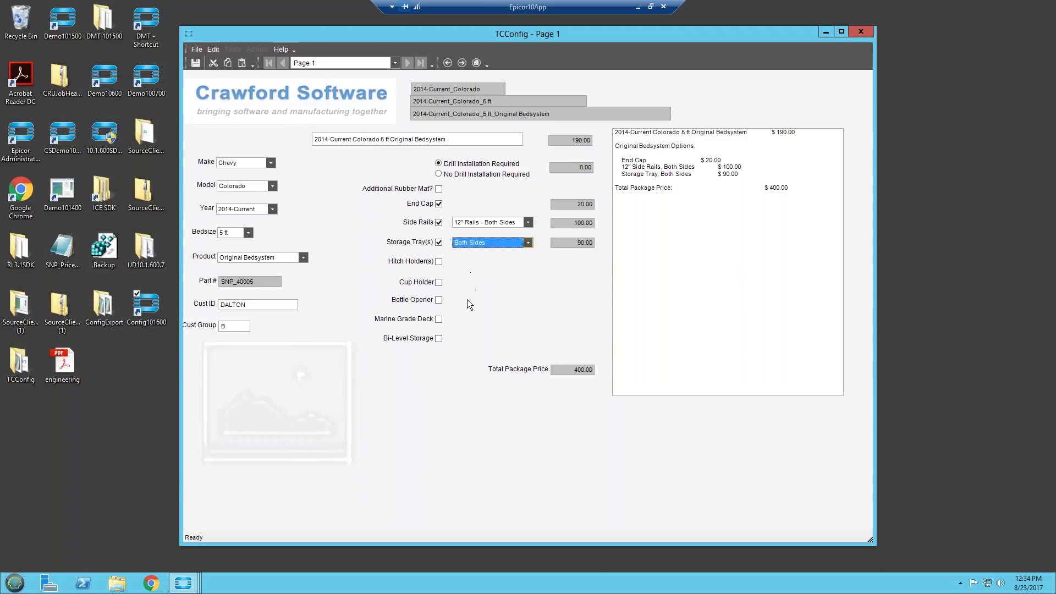
click(439, 262)
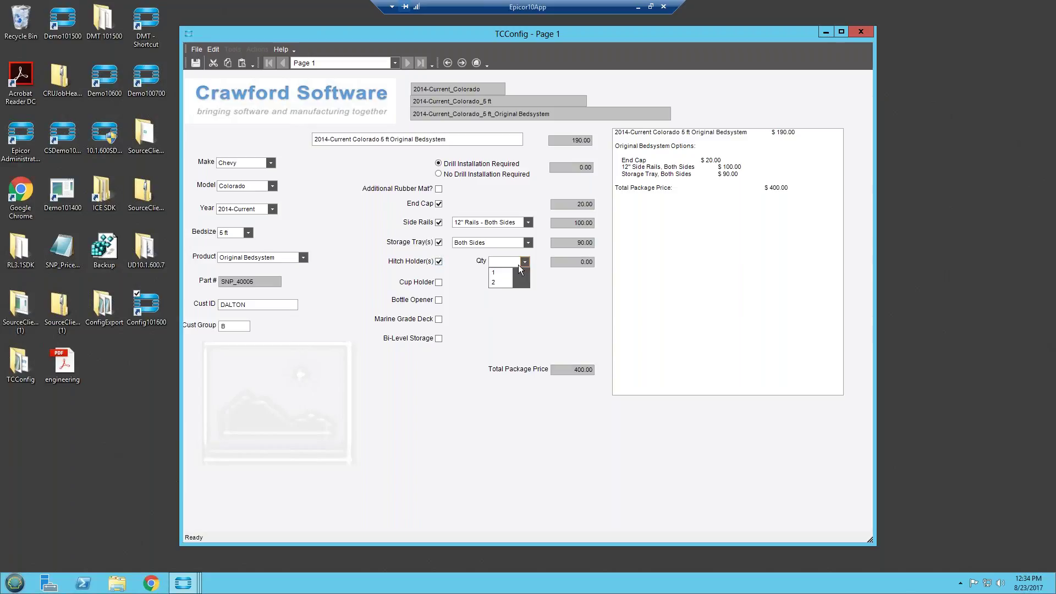
click(497, 283)
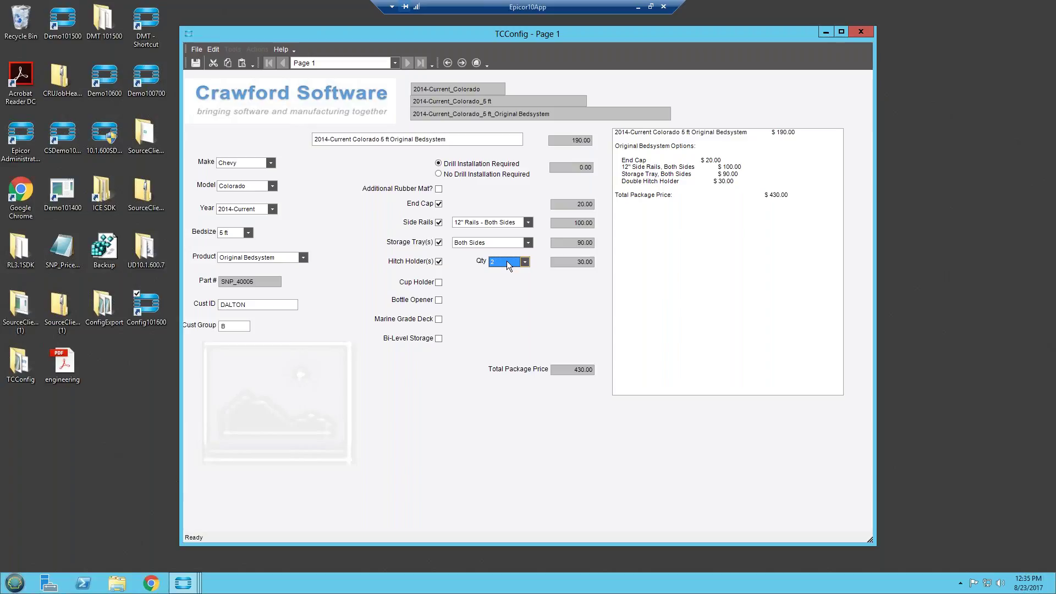
Include the Cup Holder, Bottle Opener, Marine Grade Deck and Bi-Level Storage options in the bedsystem package.
click(439, 282)
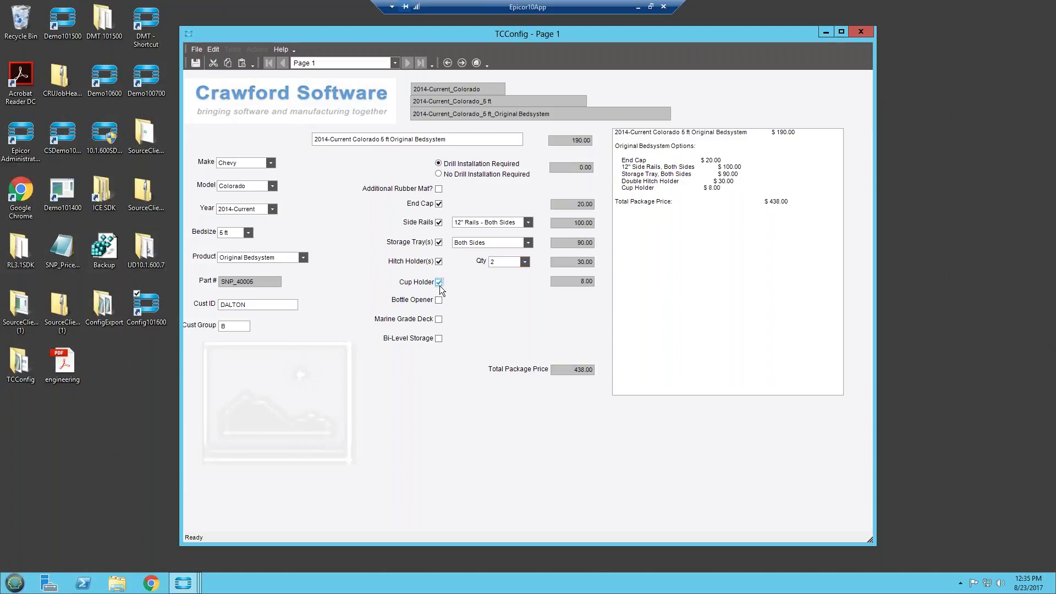
click(439, 301)
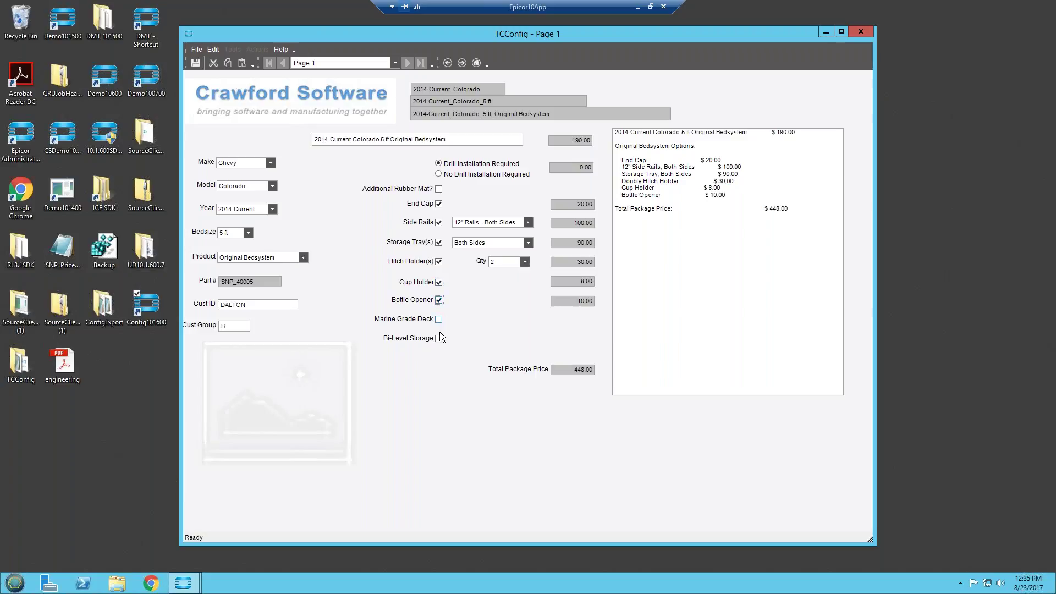
click(440, 320)
click(440, 320)
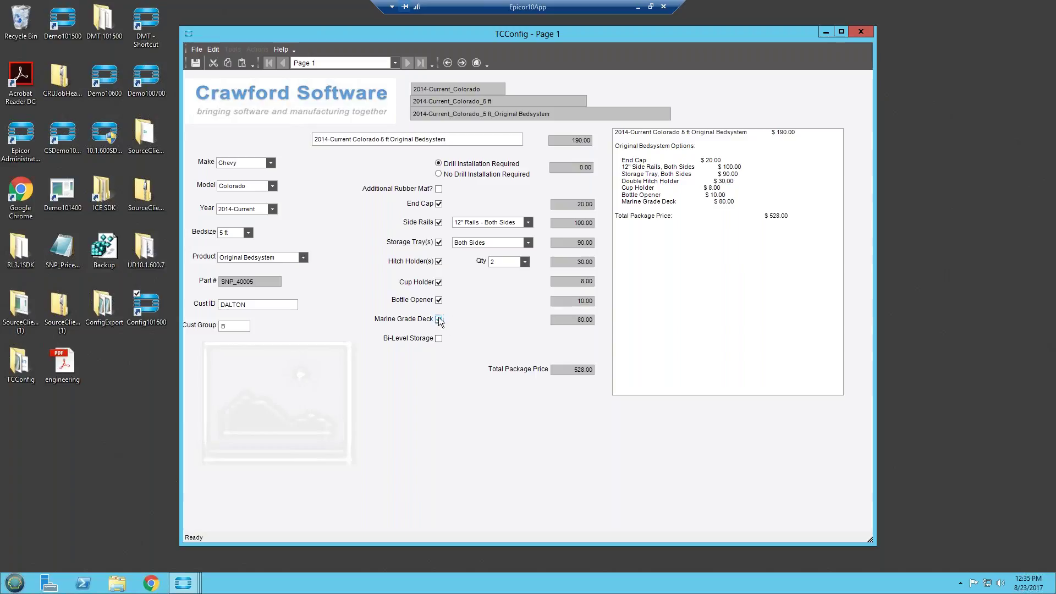
click(439, 319)
click(439, 338)
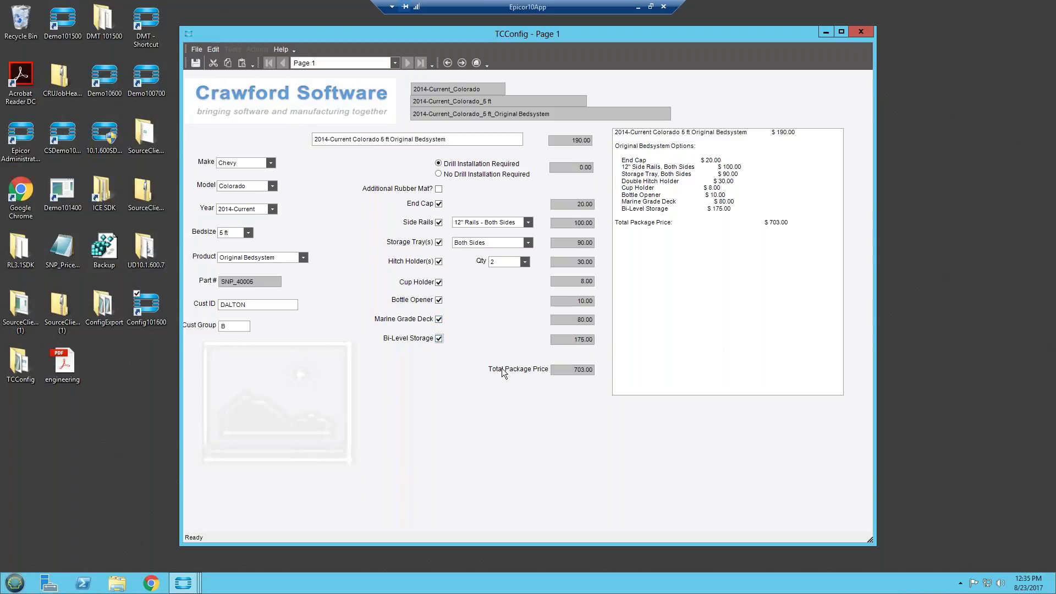
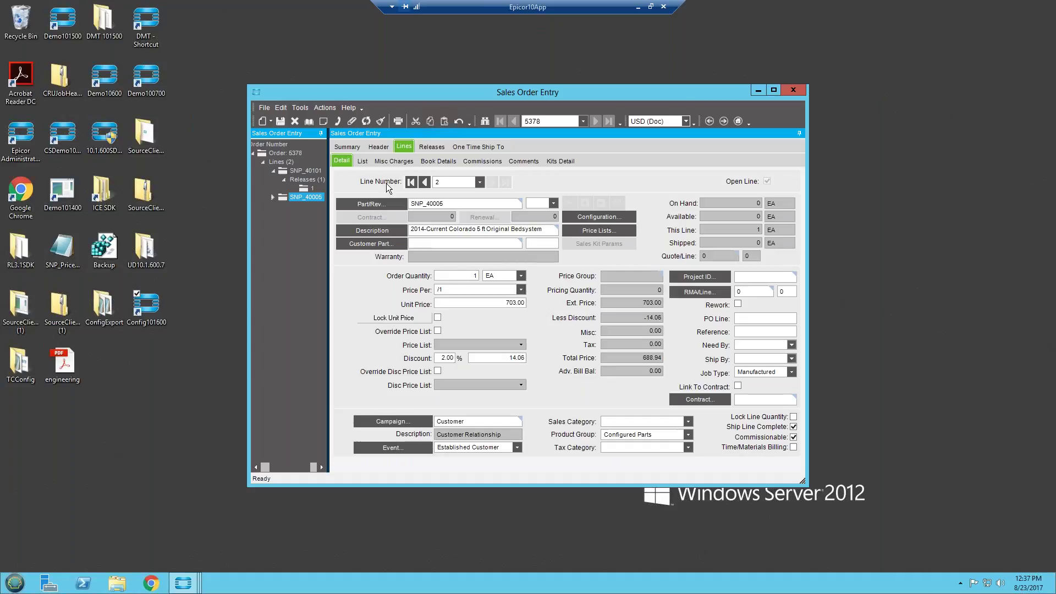
Expand the second order line's releases and review that line's Sales Order comment with the Original Bedsystem option pricing.
click(273, 197)
click(283, 206)
click(526, 161)
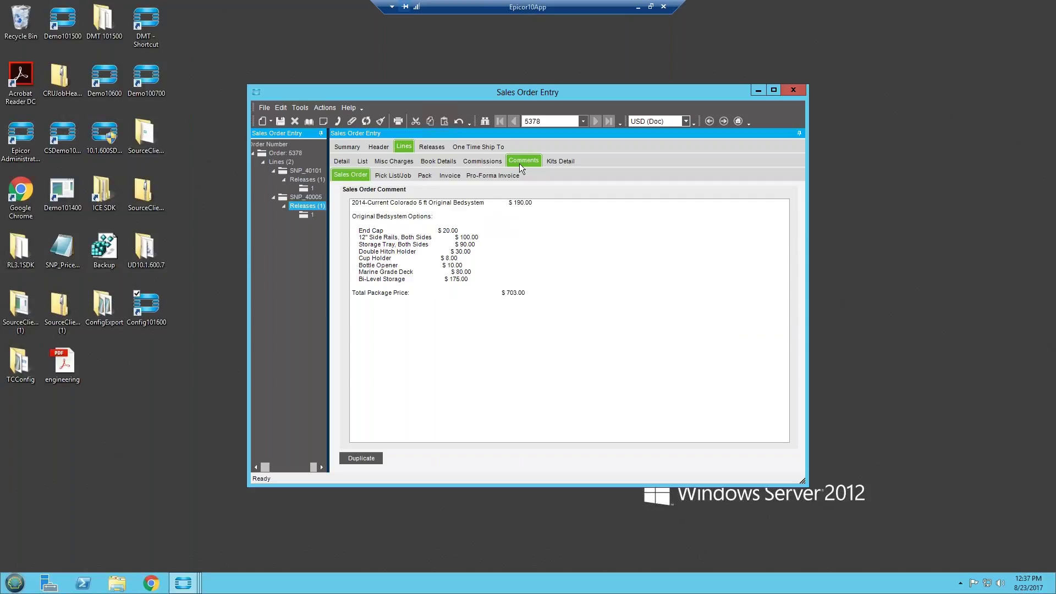
Select the release of the SNP_40005 order line and open Job Manager for that line.
click(307, 217)
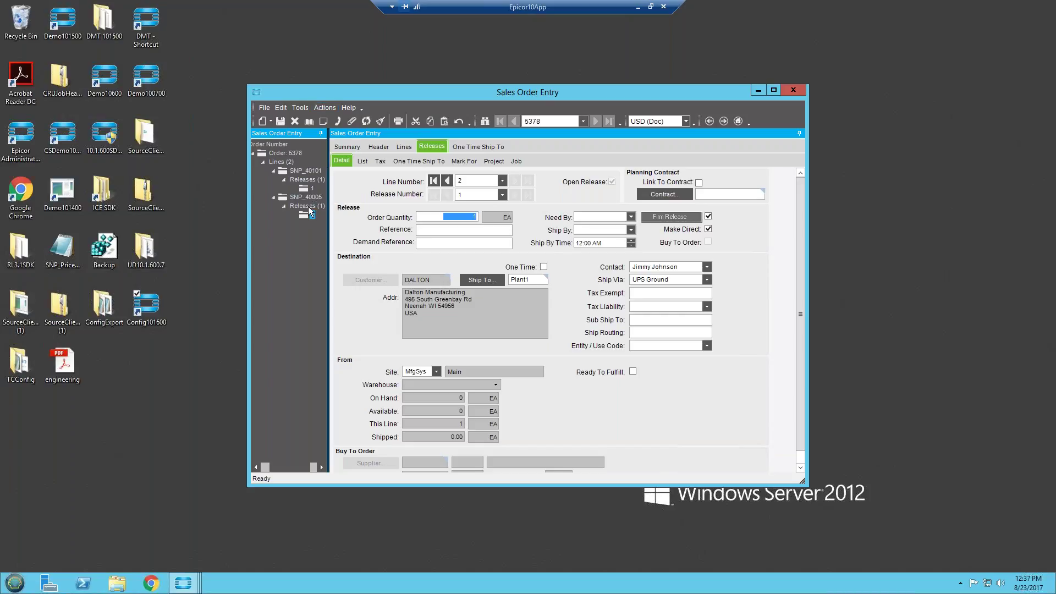
click(301, 195)
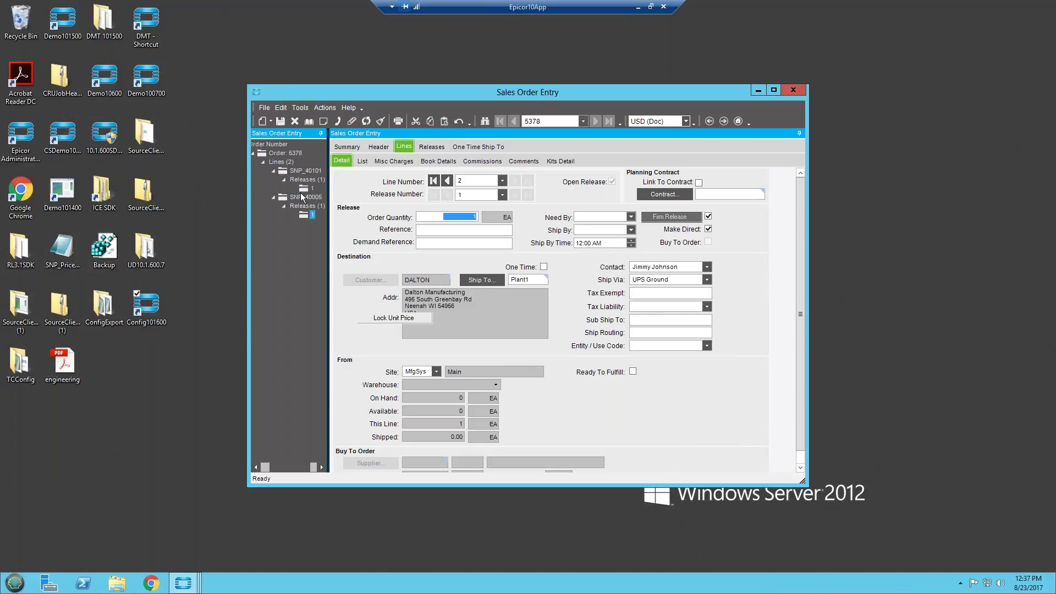
click(303, 209)
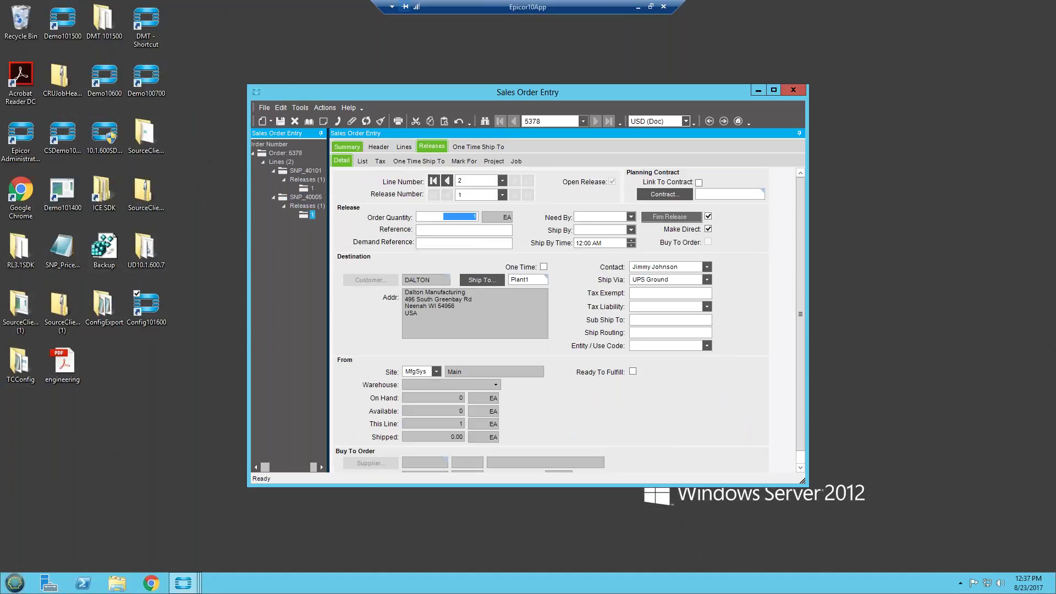
click(331, 108)
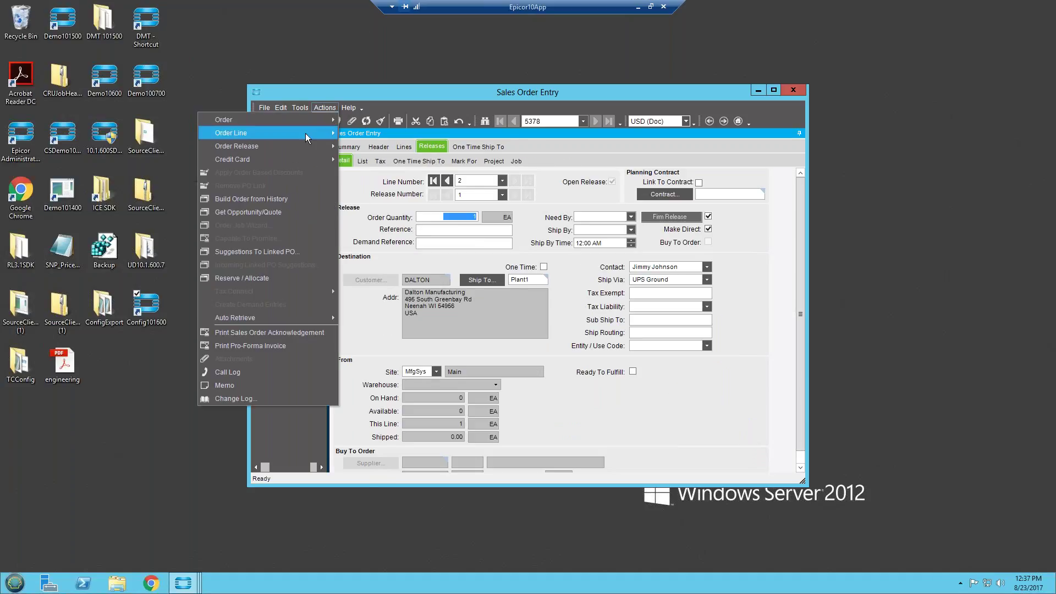
mouse_move(302, 133)
click(145, 165)
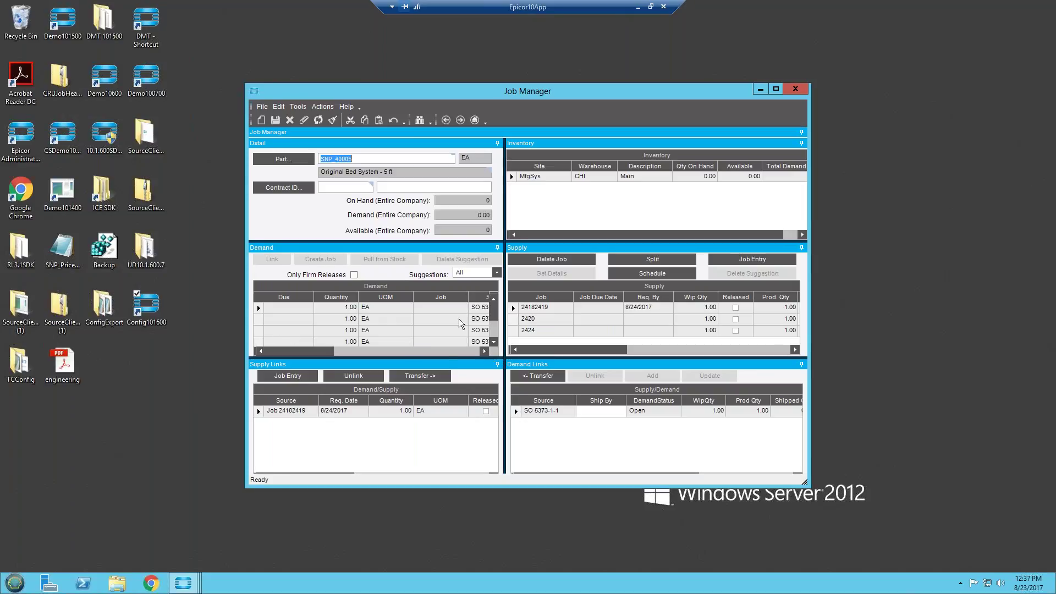
Create a job for the current sales order's second-line demand, using the next available job number.
click(485, 351)
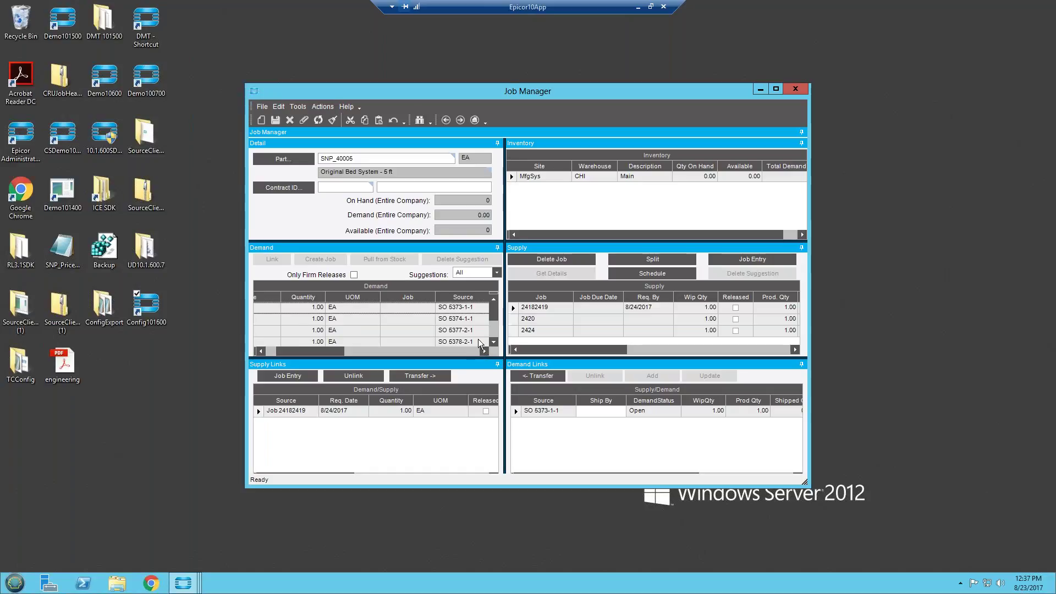
click(495, 333)
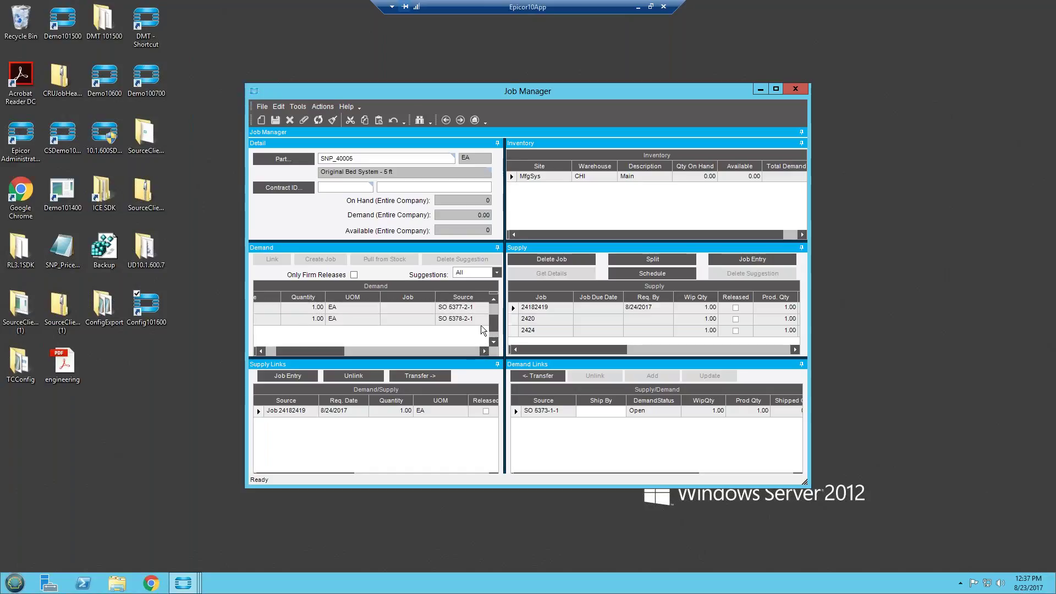
click(268, 319)
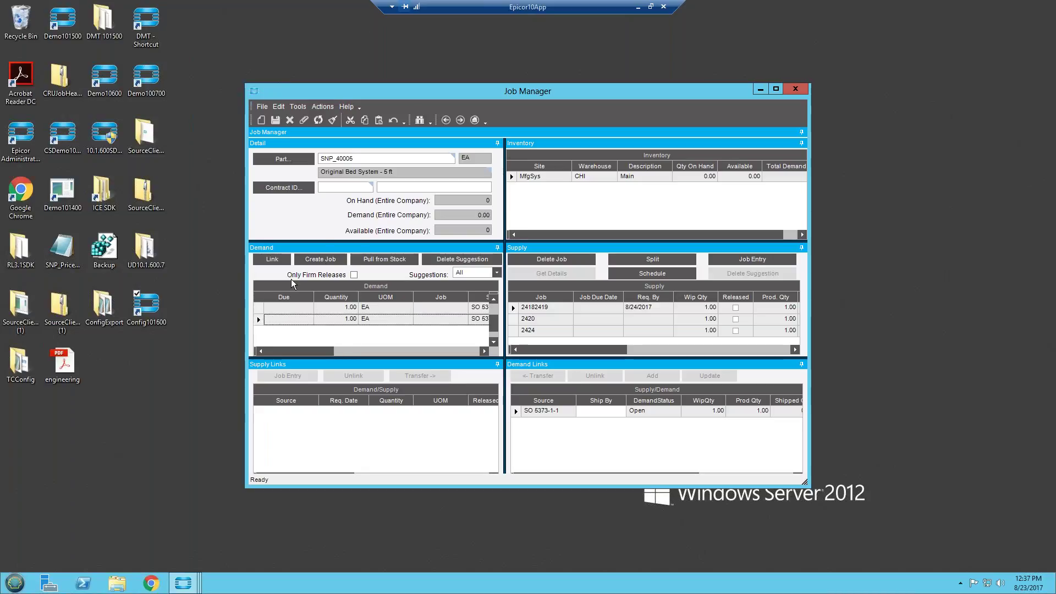
click(327, 261)
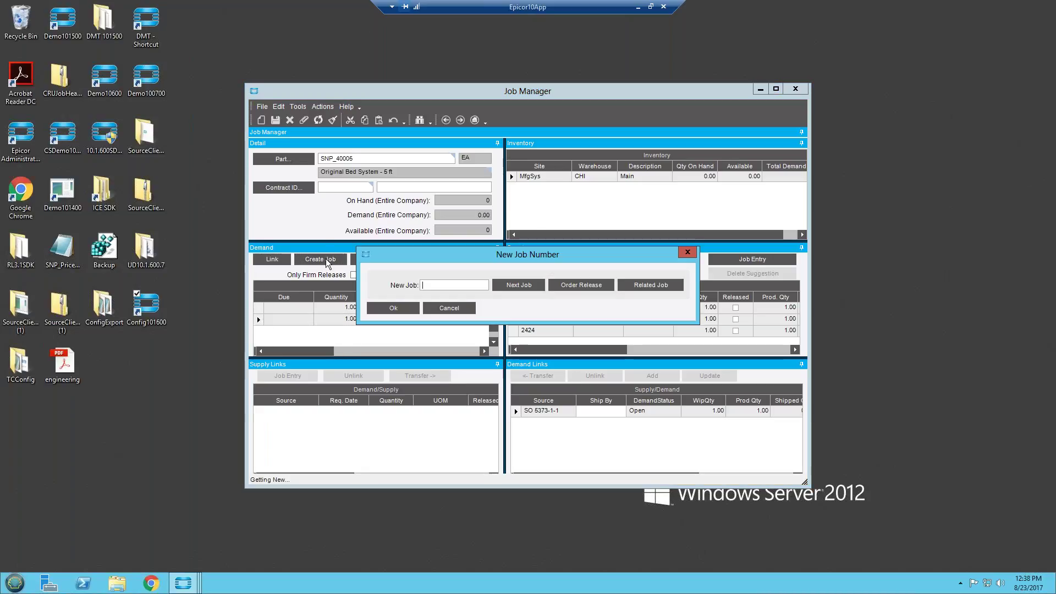
click(525, 285)
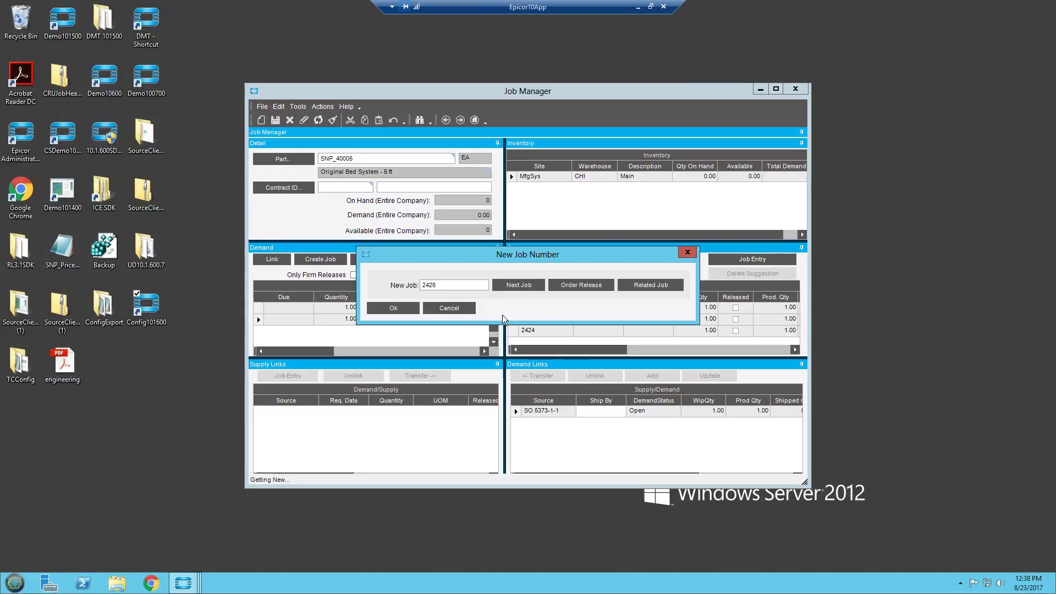
click(396, 307)
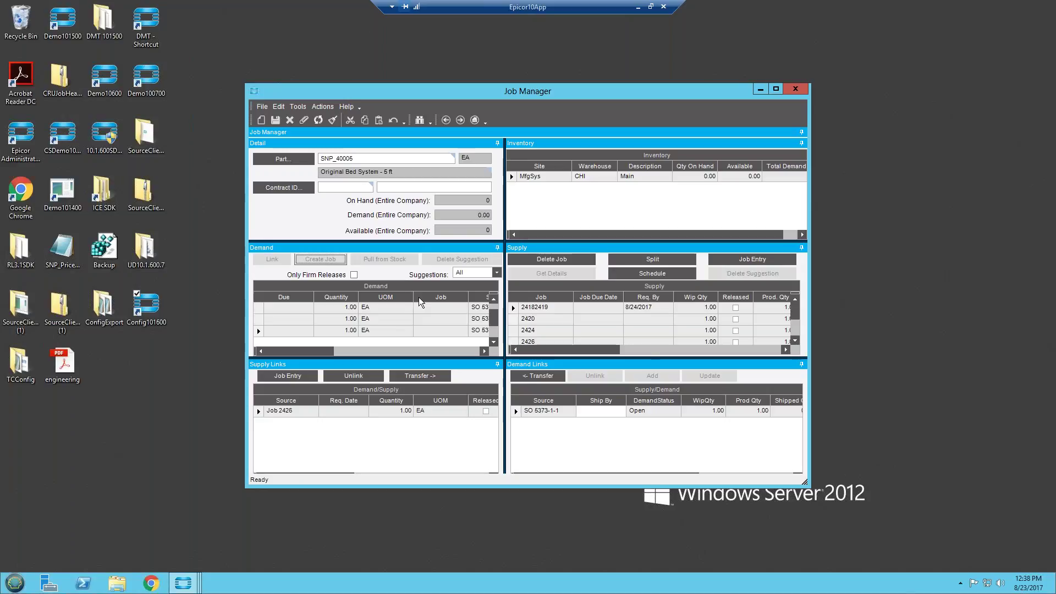
Get the details for supply job 2426 from TCConfig revision A, keeping the existing configuration values.
click(797, 341)
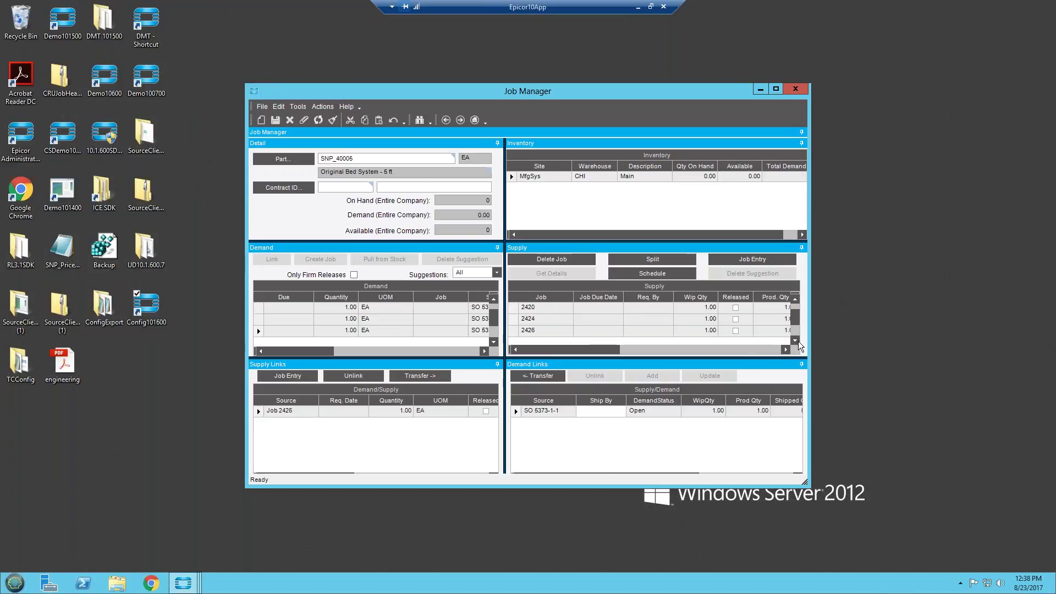
click(565, 330)
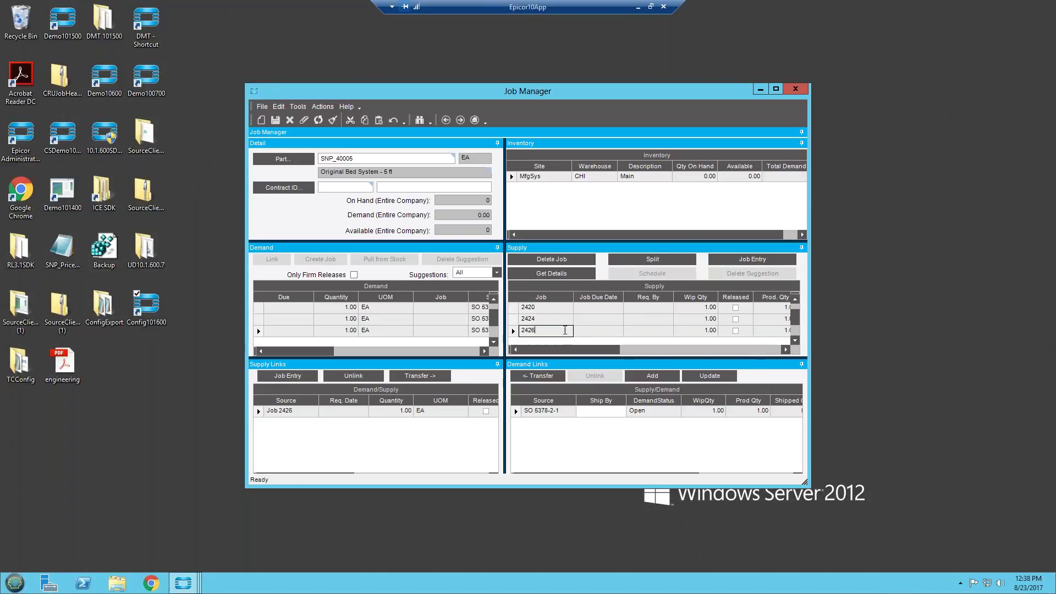
click(568, 272)
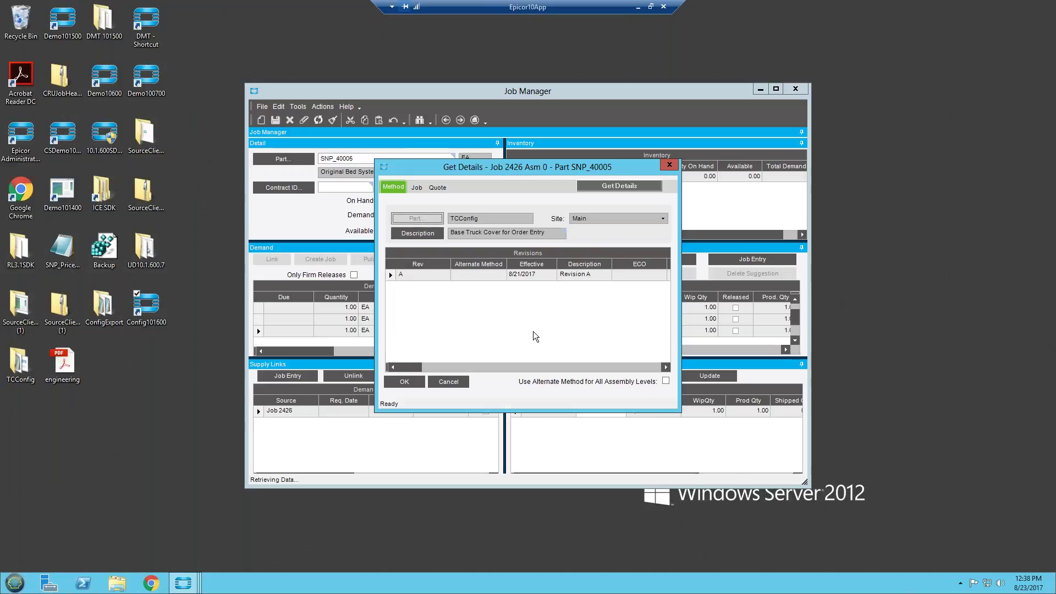
click(417, 378)
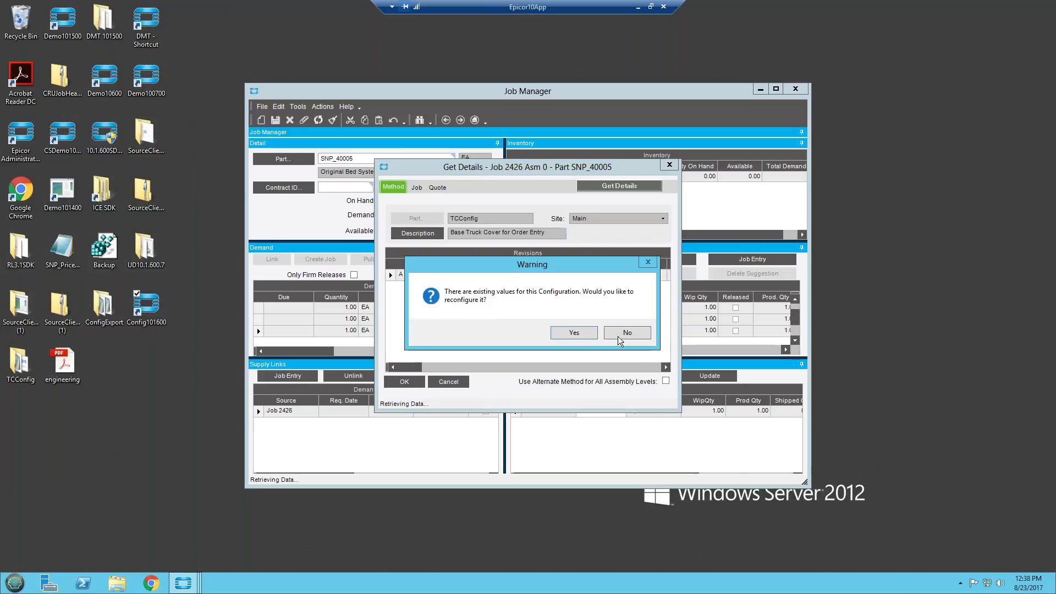
click(628, 330)
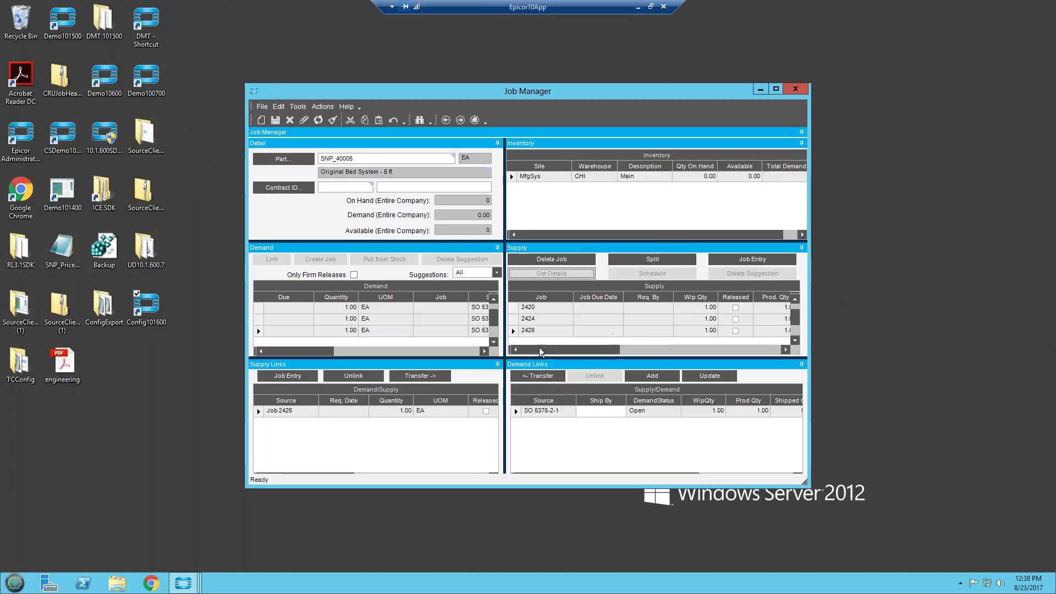
Open job 2426 in a maximized Job Entry window, widen its tree and fully expand the Operations branch.
click(513, 330)
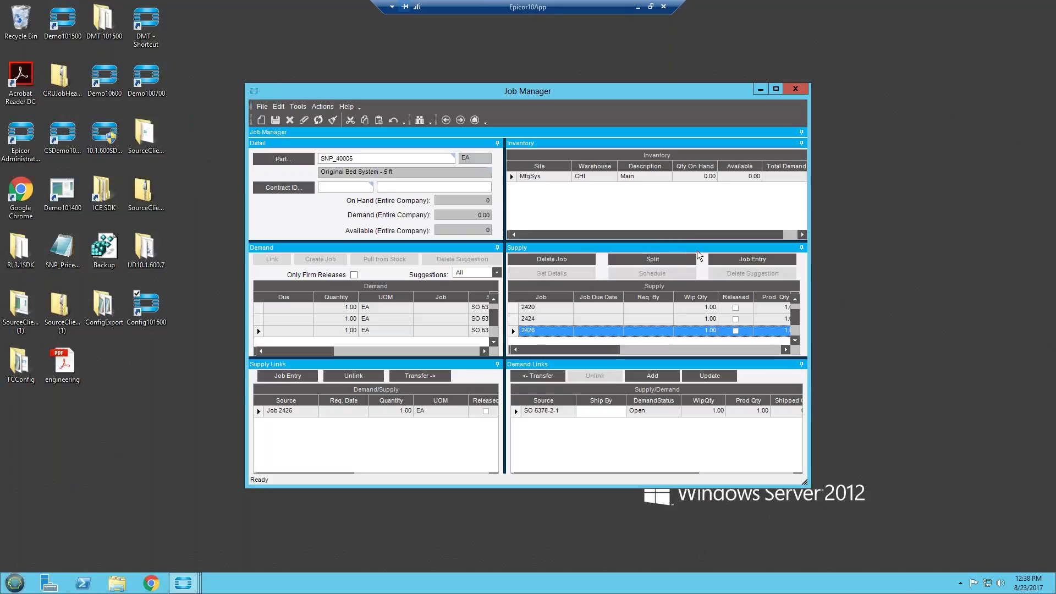
click(743, 259)
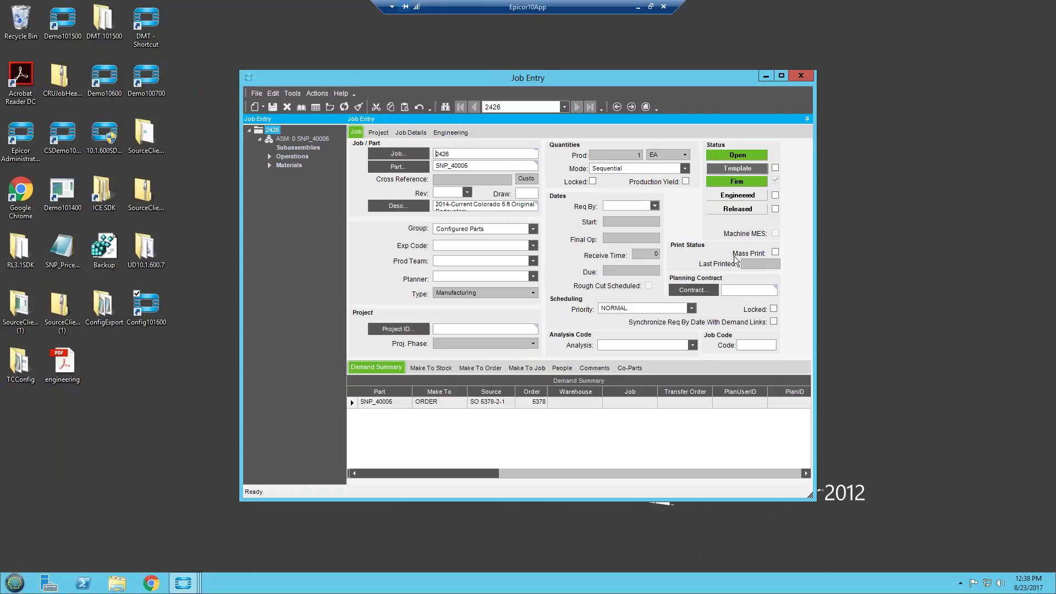
click(270, 156)
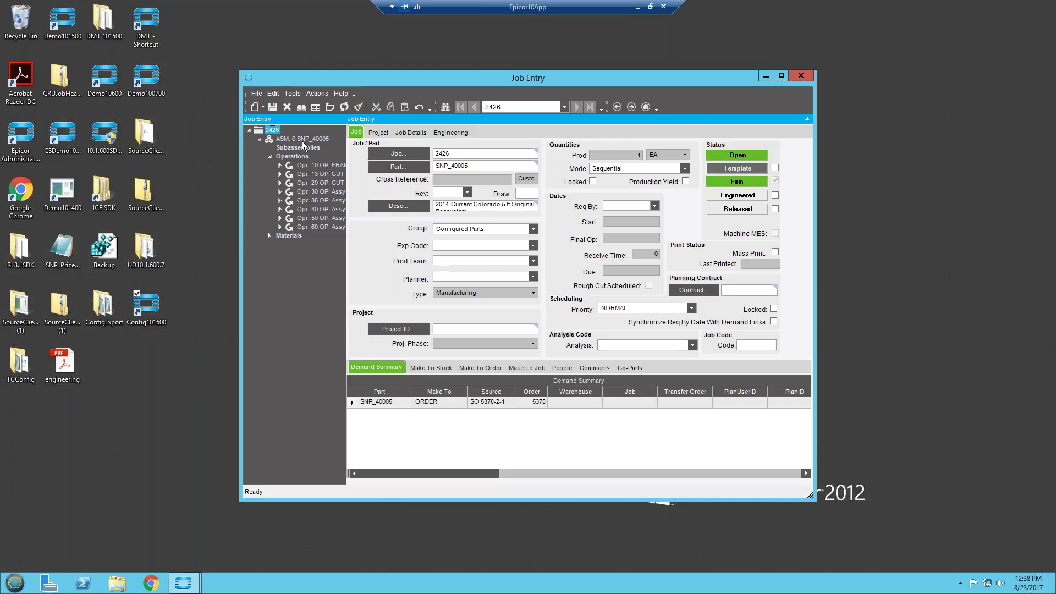
click(781, 77)
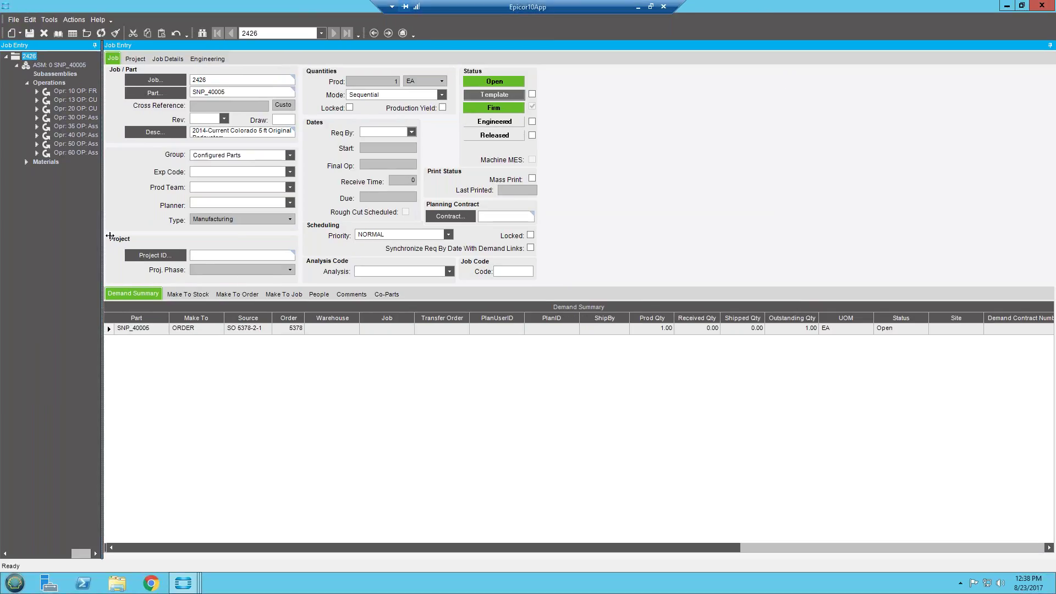
drag(110, 236, 181, 227)
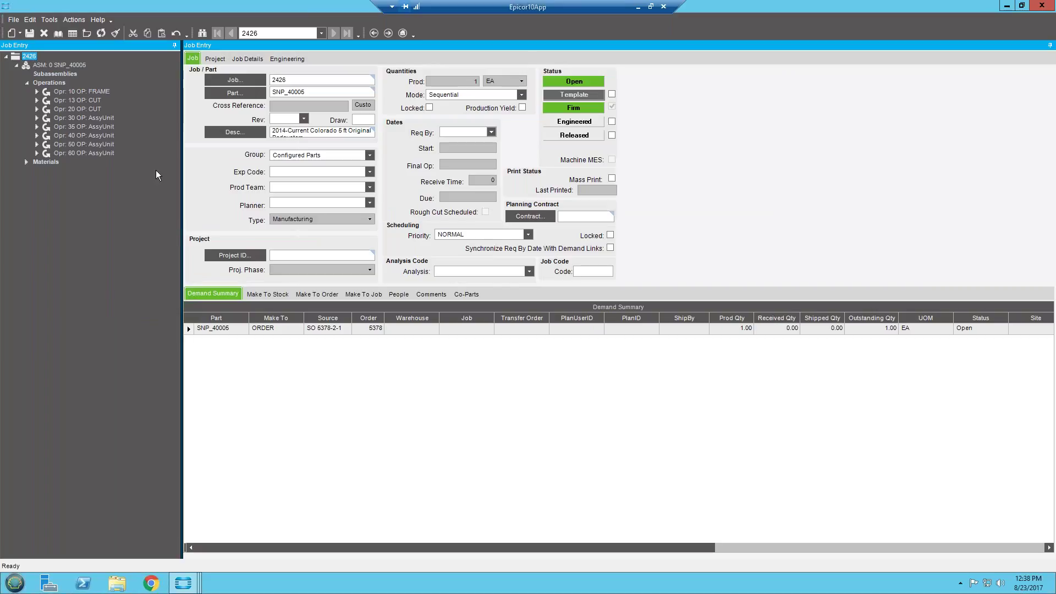
right_click(57, 84)
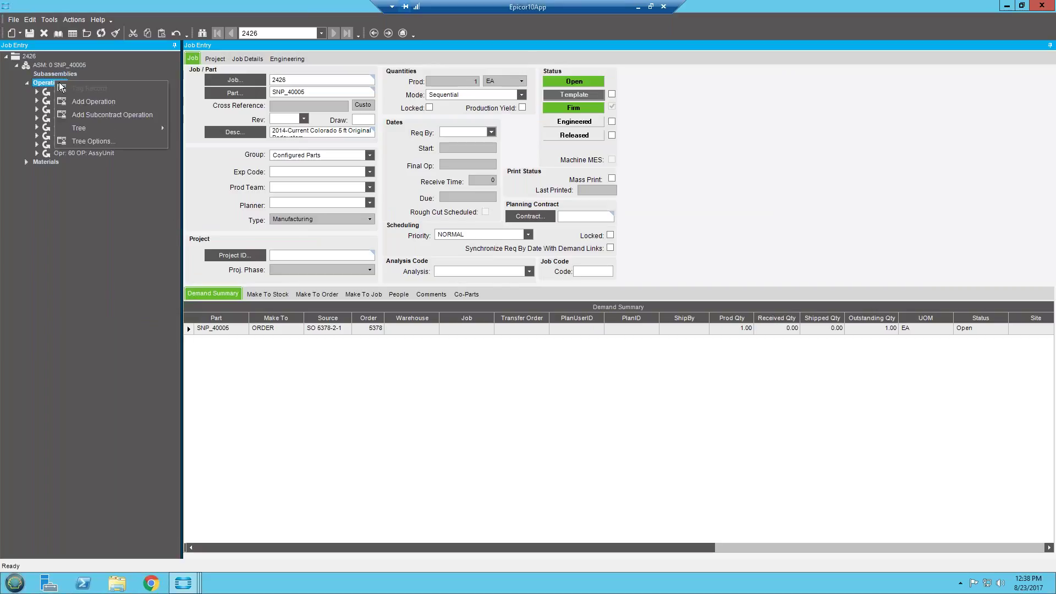
mouse_move(84, 130)
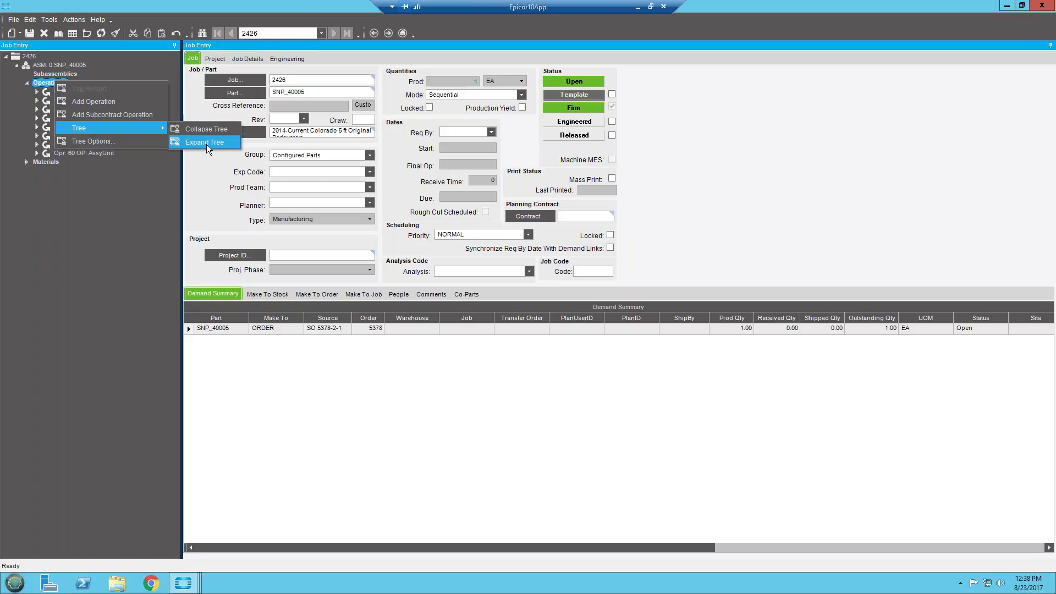
click(212, 141)
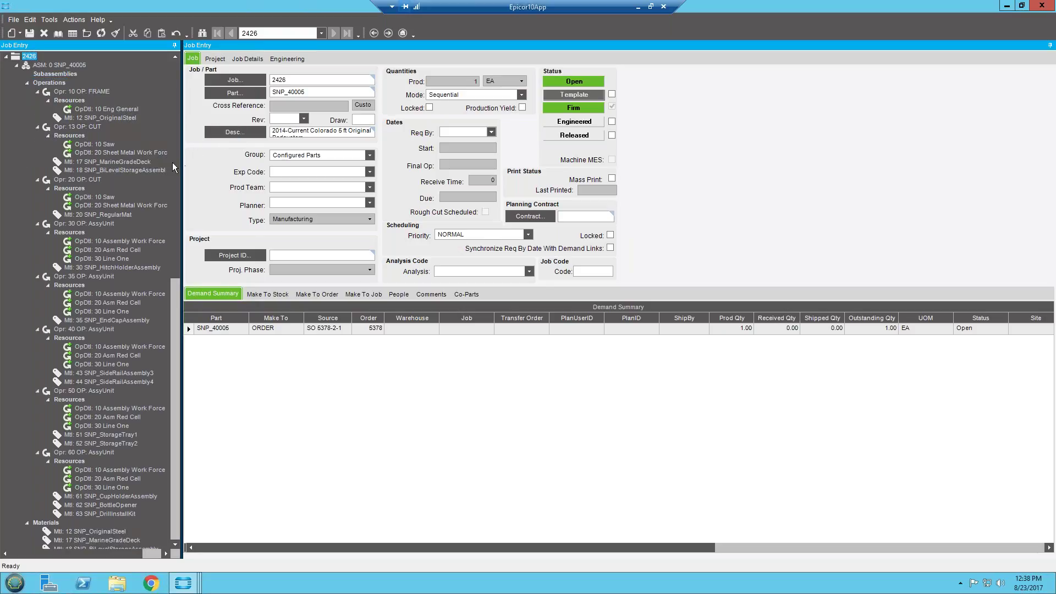
Review the SNP_MarineGradeDeck material, then cutting operation 20 for mats and its SNP_RegularMat material.
click(137, 162)
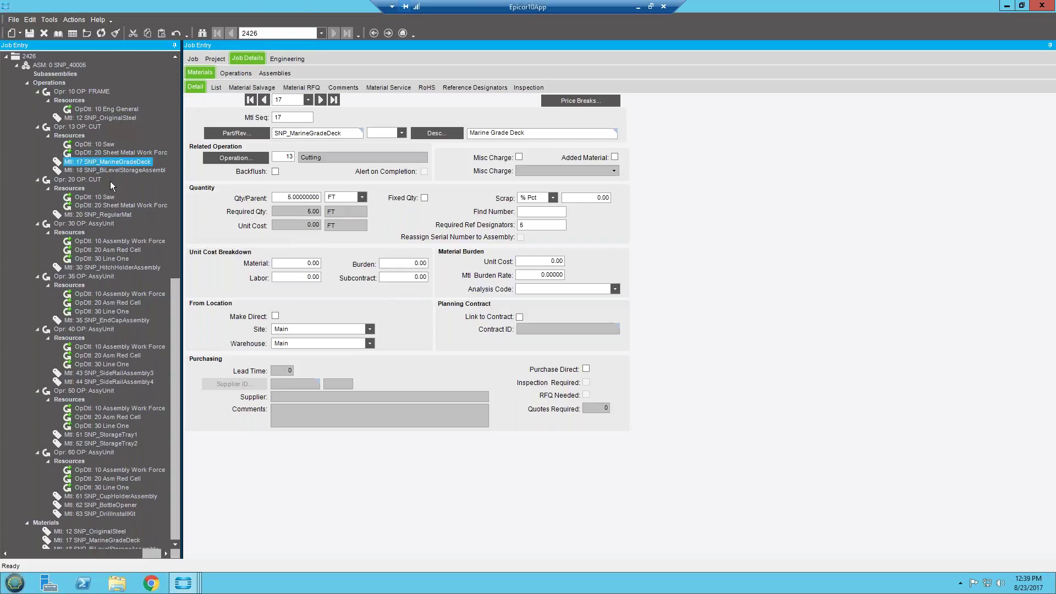
click(98, 225)
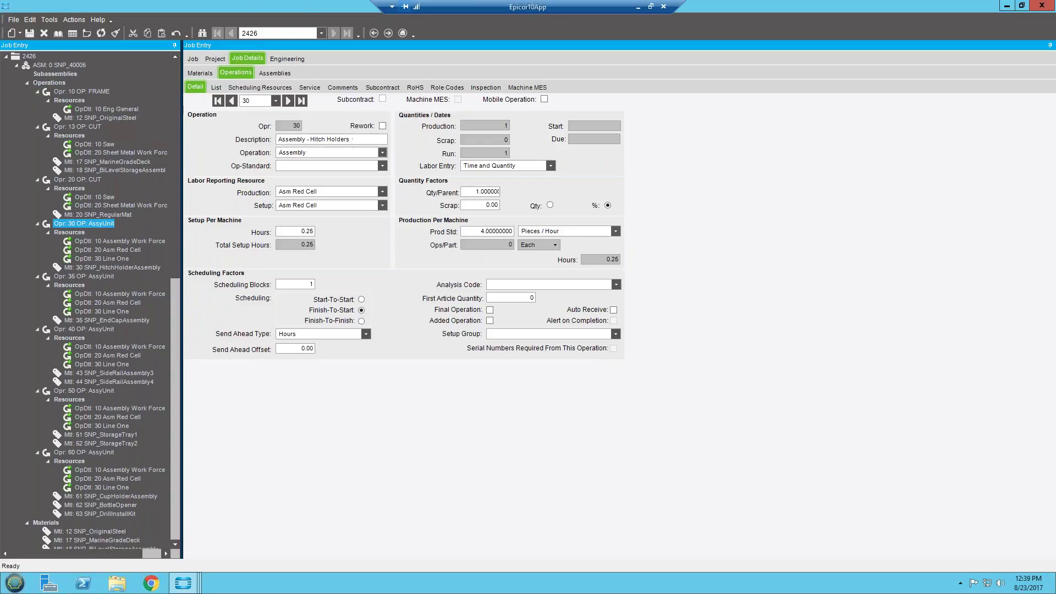
click(84, 180)
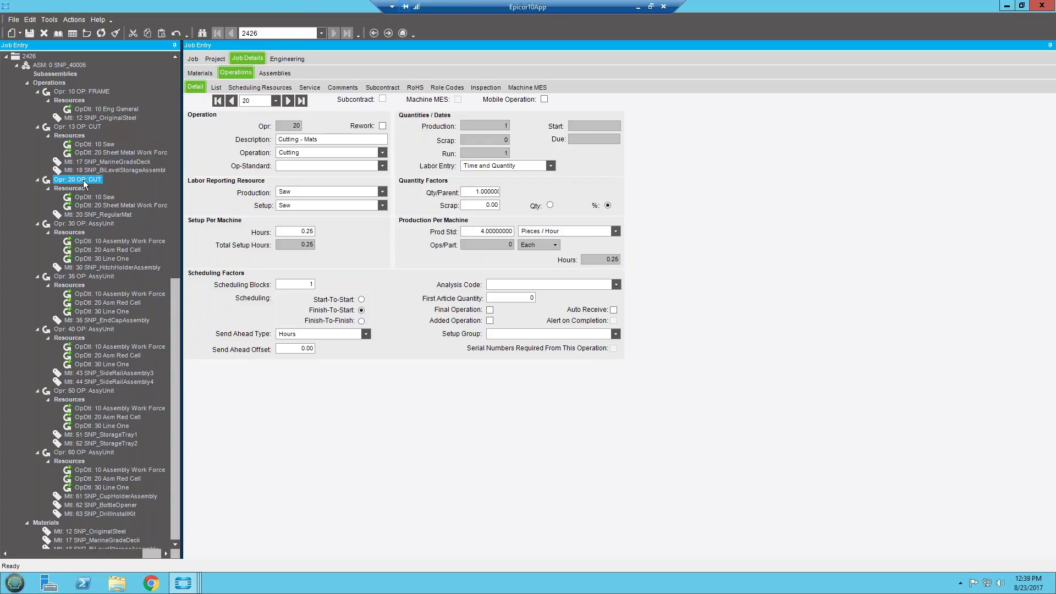
click(105, 223)
click(105, 216)
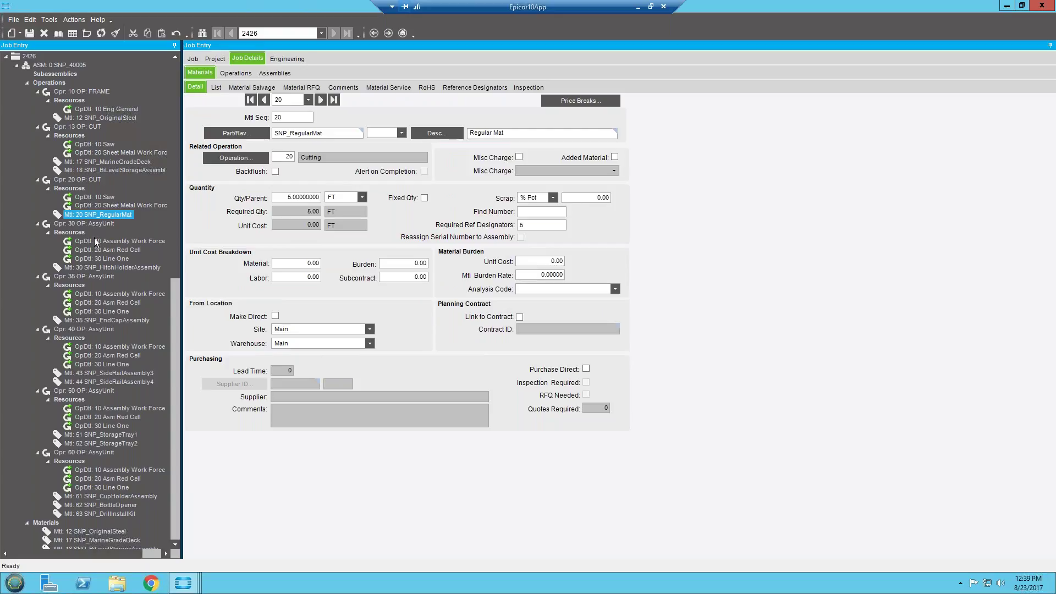
Review assembly operations 30 and 35 together with their hitch holder and end cap materials.
click(83, 224)
click(111, 267)
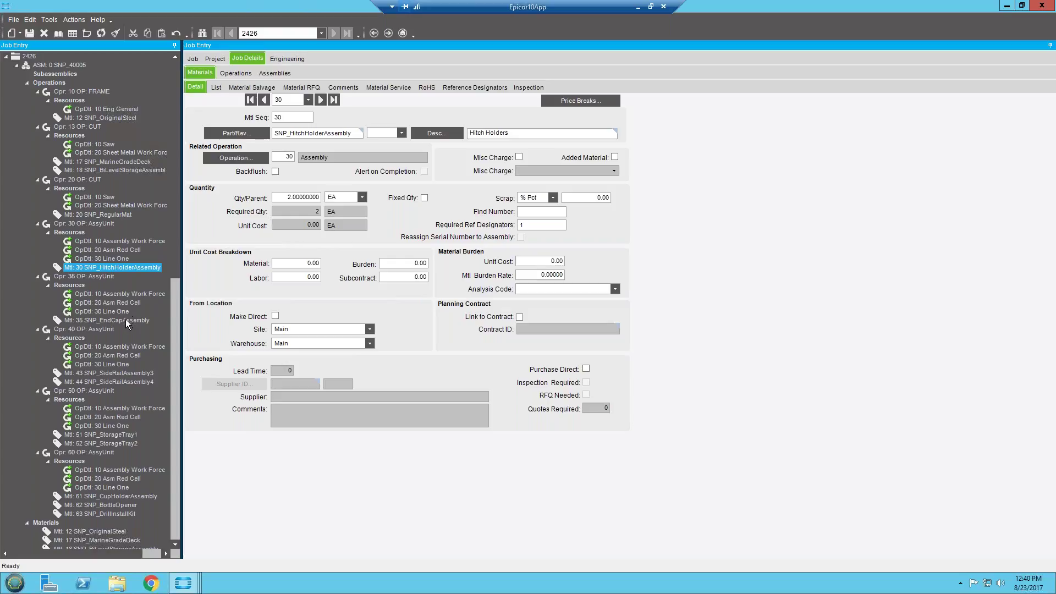
click(85, 278)
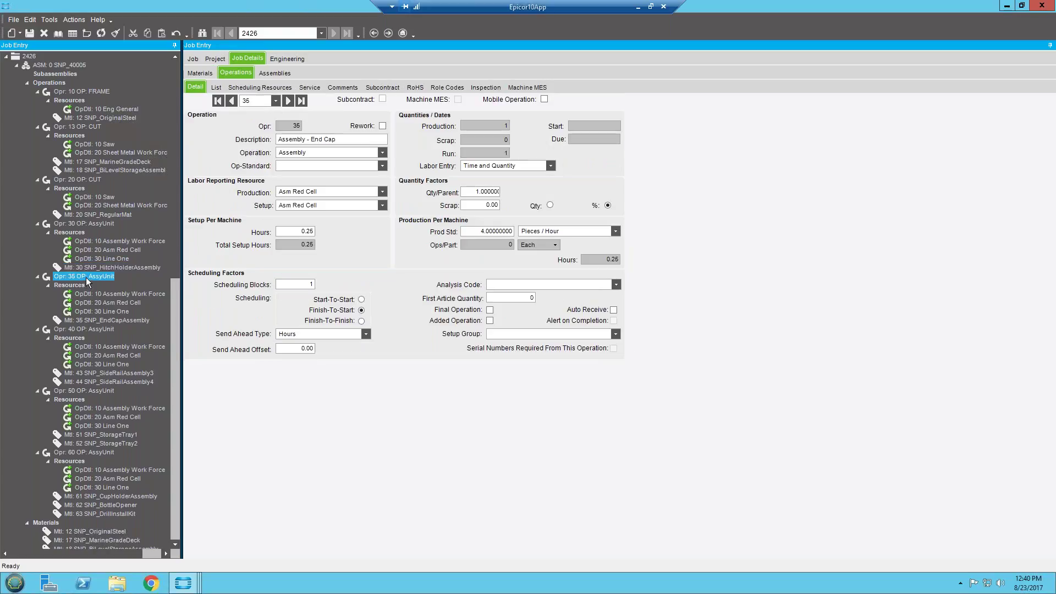
click(111, 321)
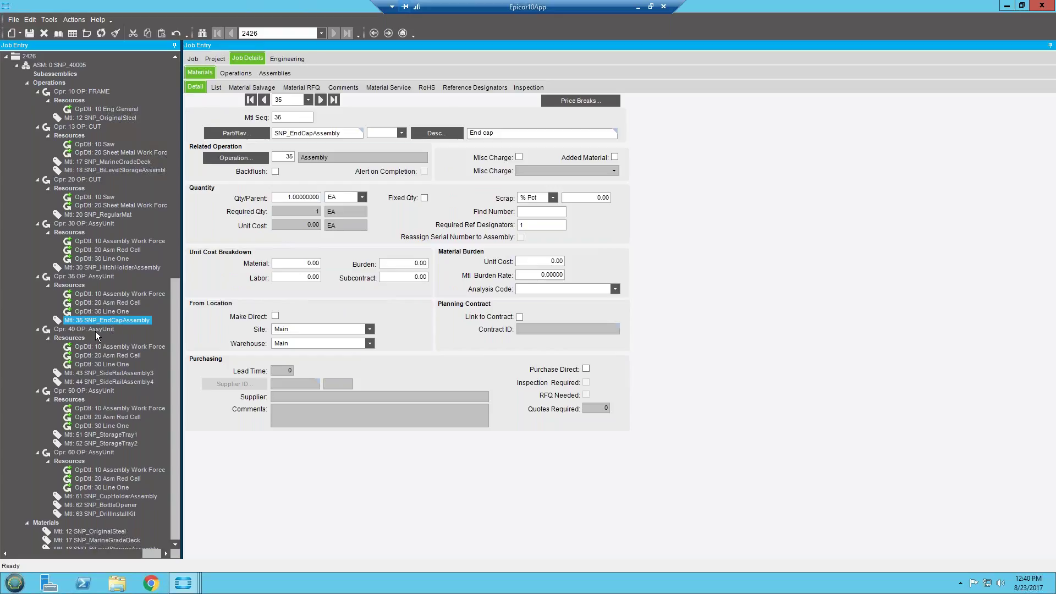
Review assembly operation 40 for side rails and its SNP_SideRailAssembly3 and SNP_SideRailAssembly4 materials.
click(96, 331)
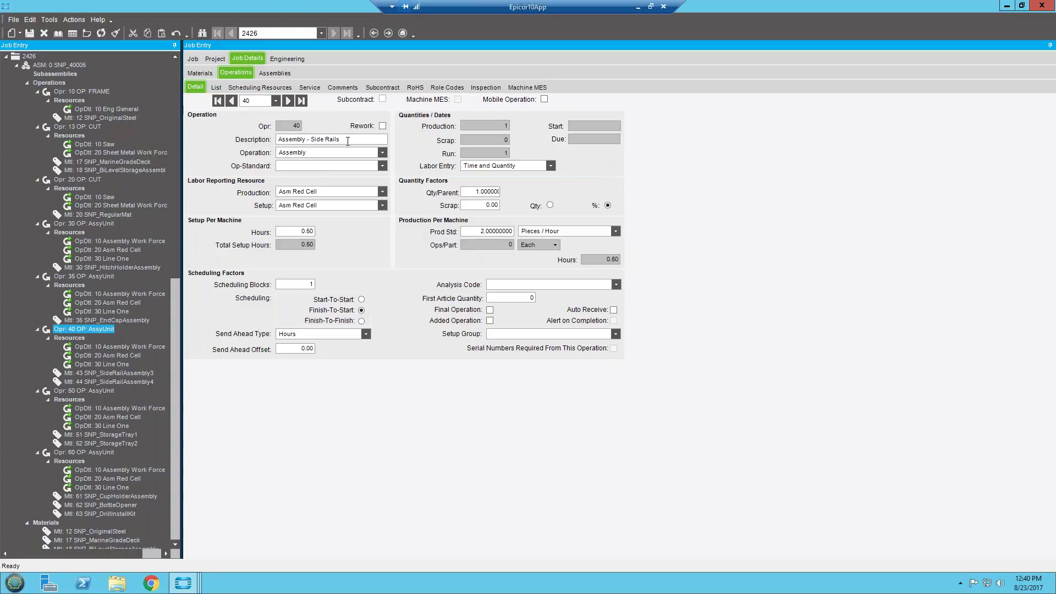
click(116, 373)
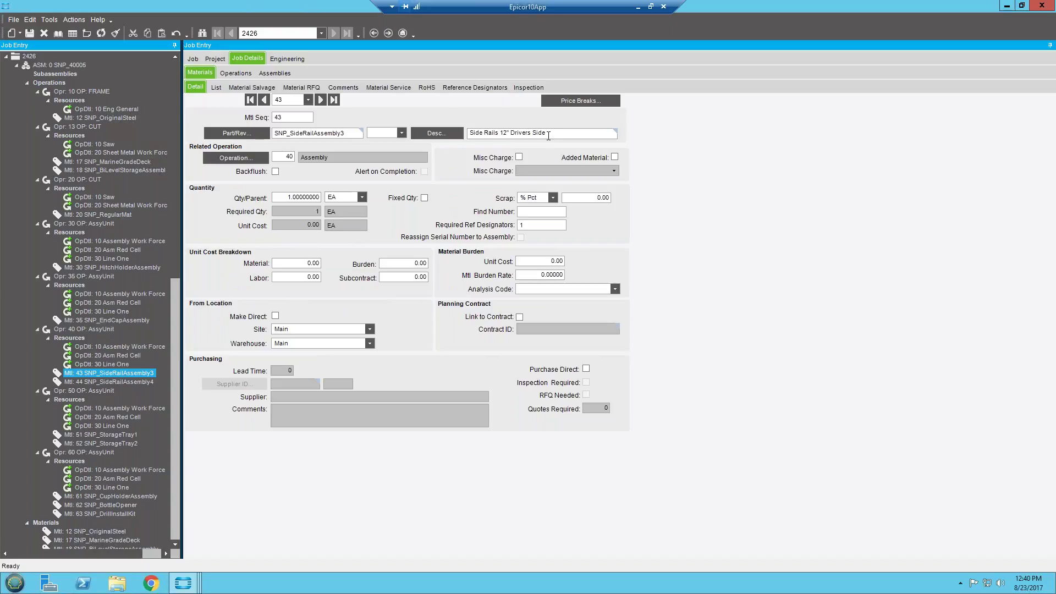
click(126, 382)
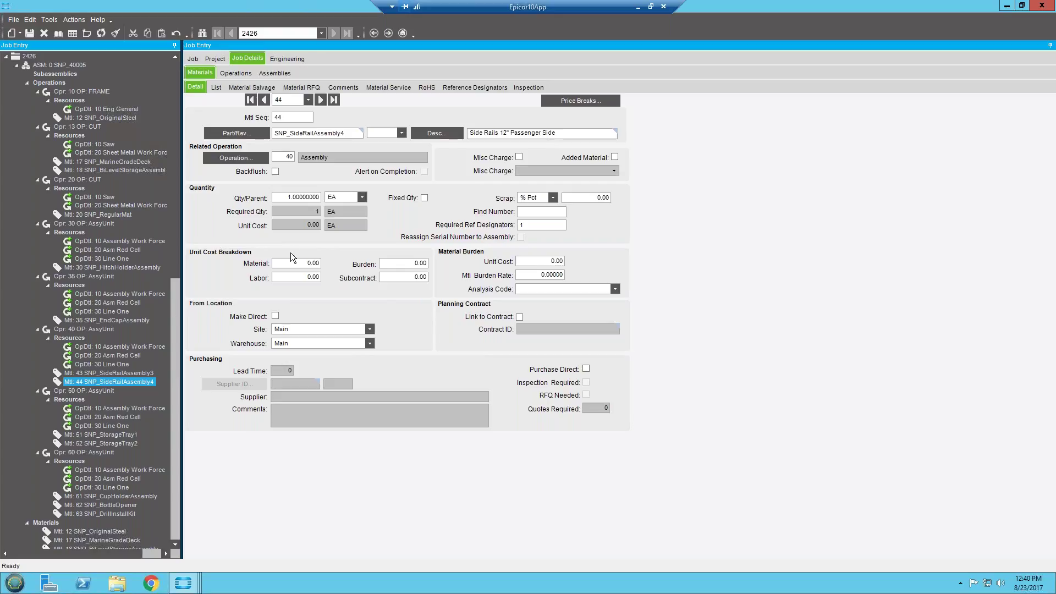
Review assembly operation 50 and its SNP_StorageTray1 and SNP_StorageTray2 materials, then recheck SNP_SideRailAssembly3 under operation 40.
click(82, 390)
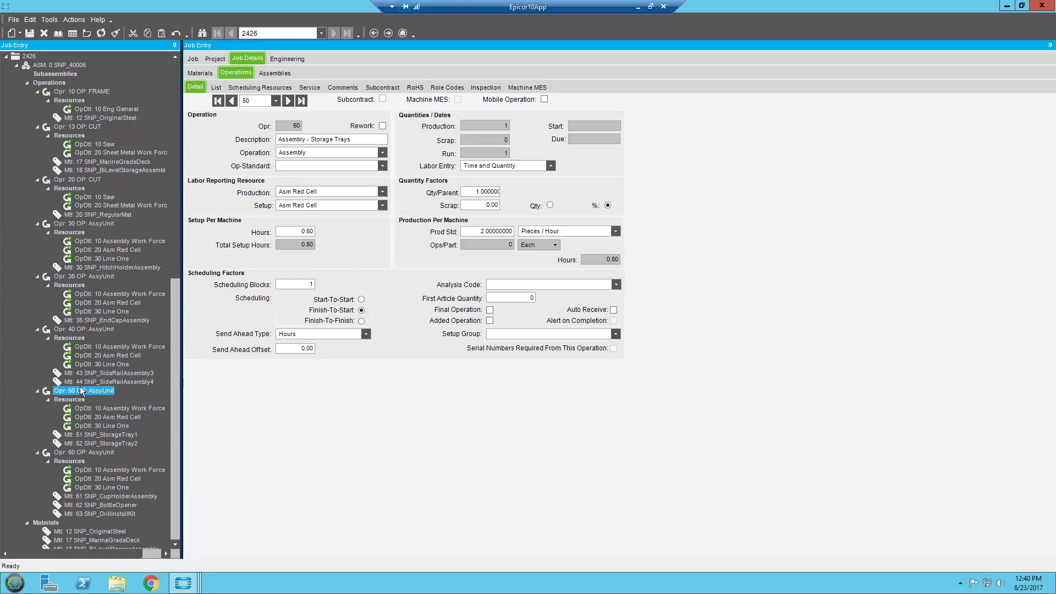
click(107, 435)
click(106, 444)
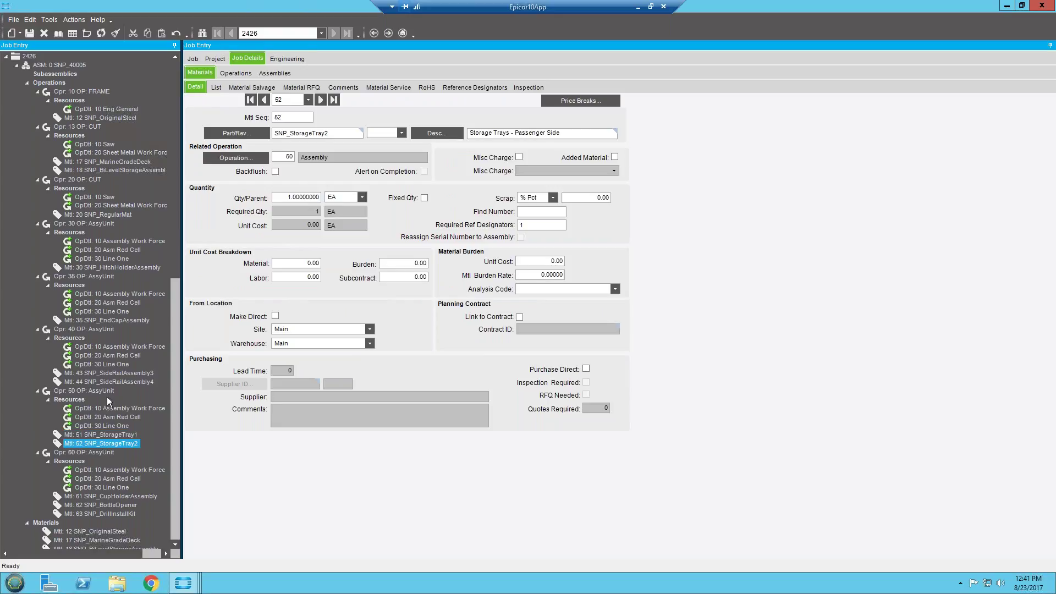
click(103, 371)
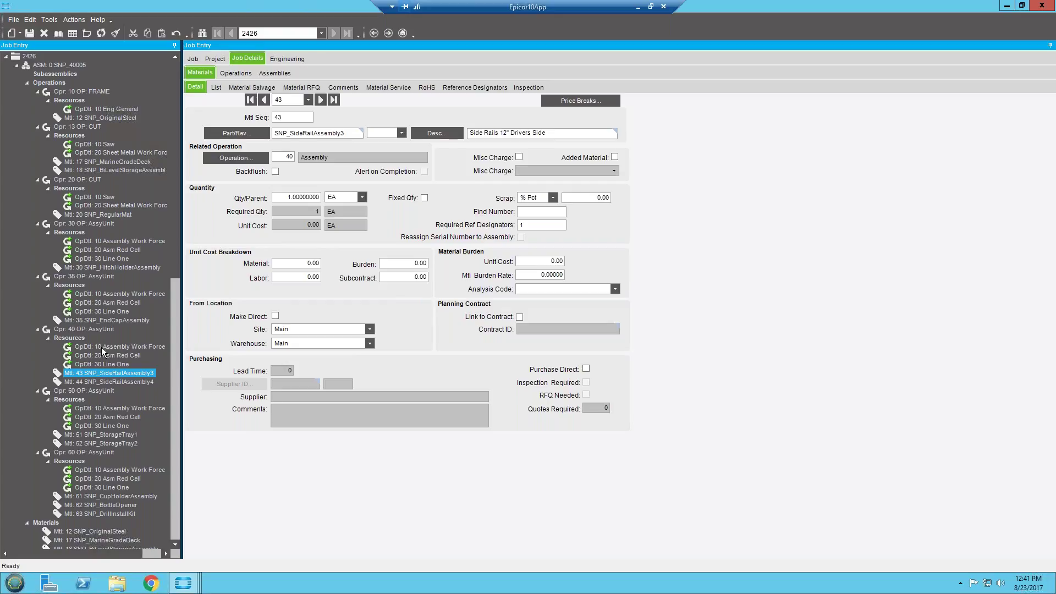
Review assembly operation 60 for add-on parts with its cup holder, bottle opener and drill install kit materials.
click(93, 452)
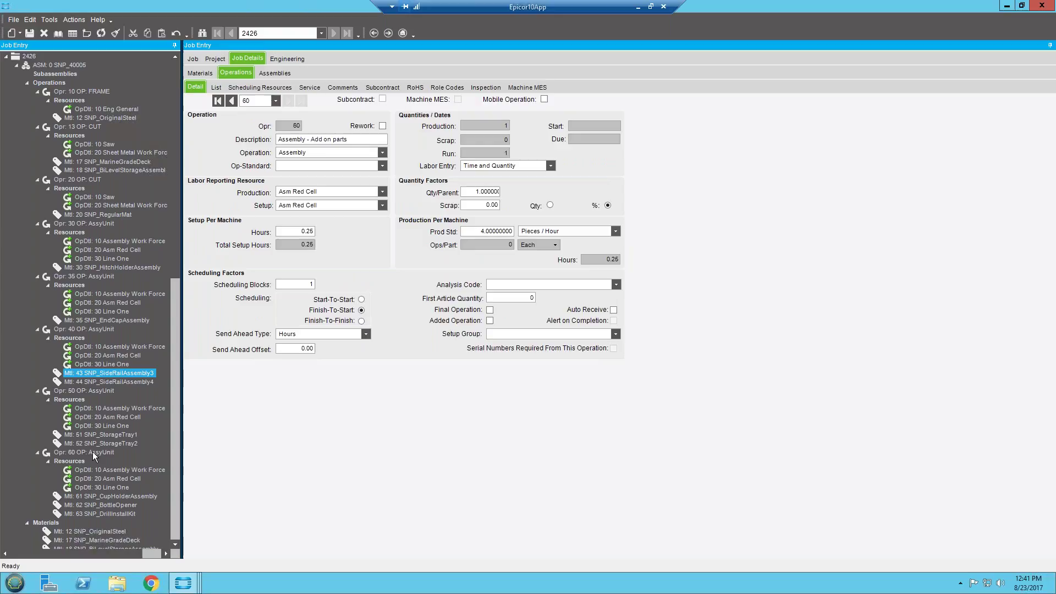
click(102, 496)
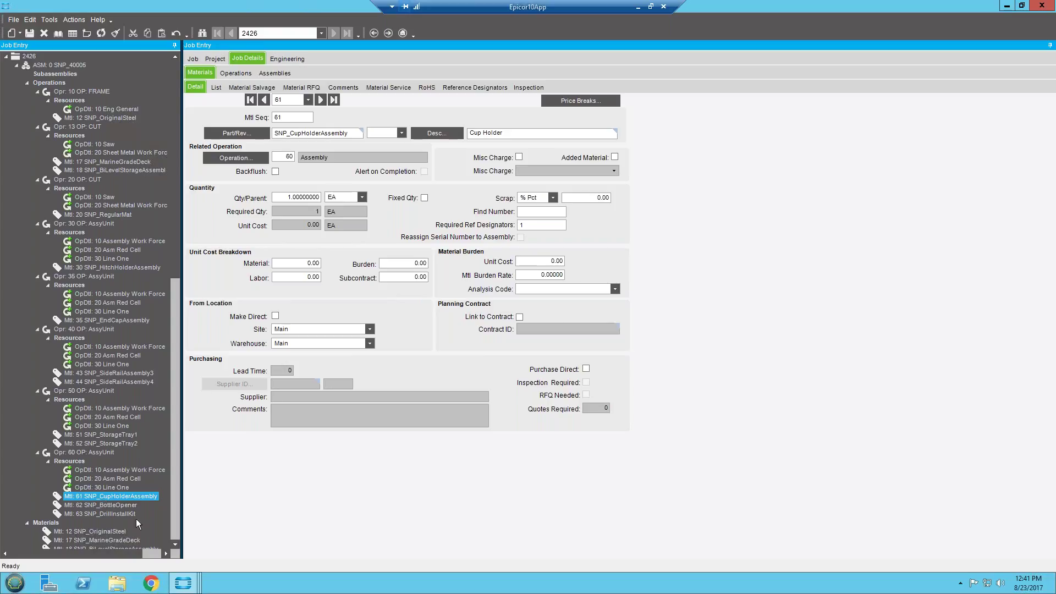
click(127, 506)
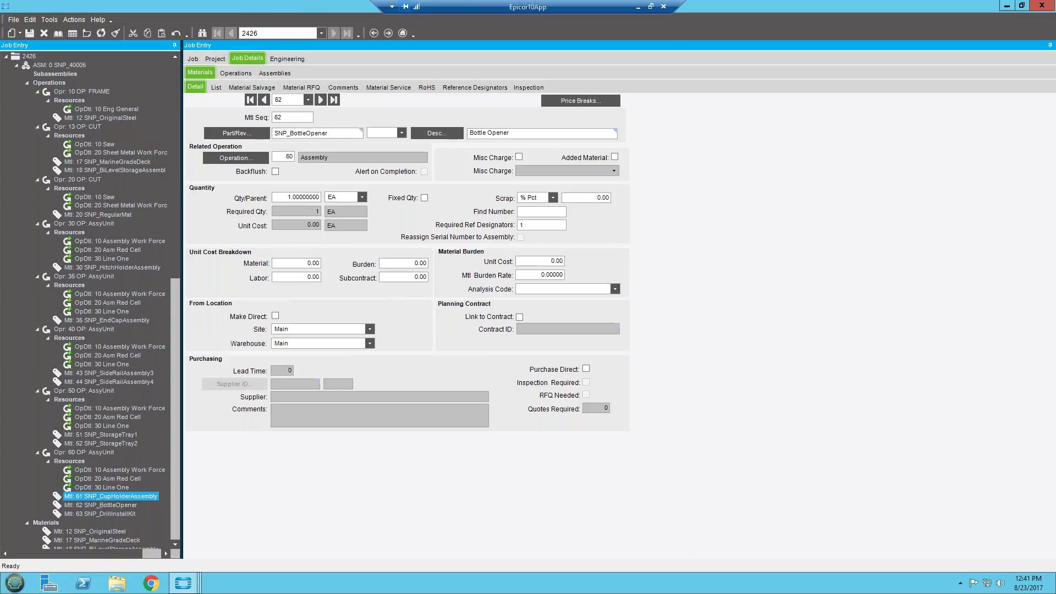
click(124, 513)
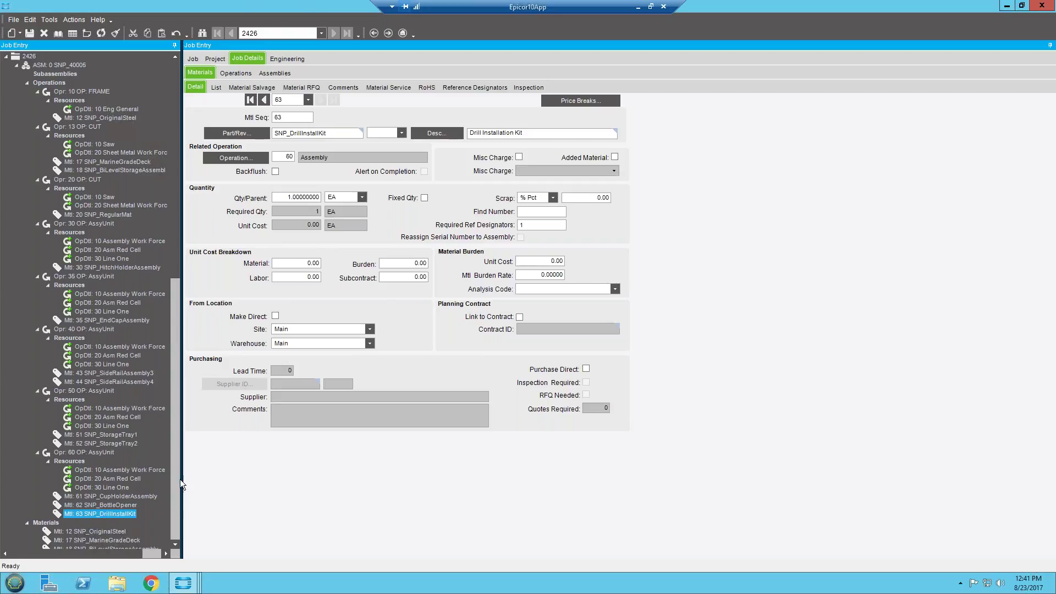
Look through the Materials branch of the job tree, then close Job Entry and the remaining job window.
click(177, 546)
click(177, 546)
click(177, 546)
click(177, 546)
click(177, 545)
click(177, 546)
click(1042, 6)
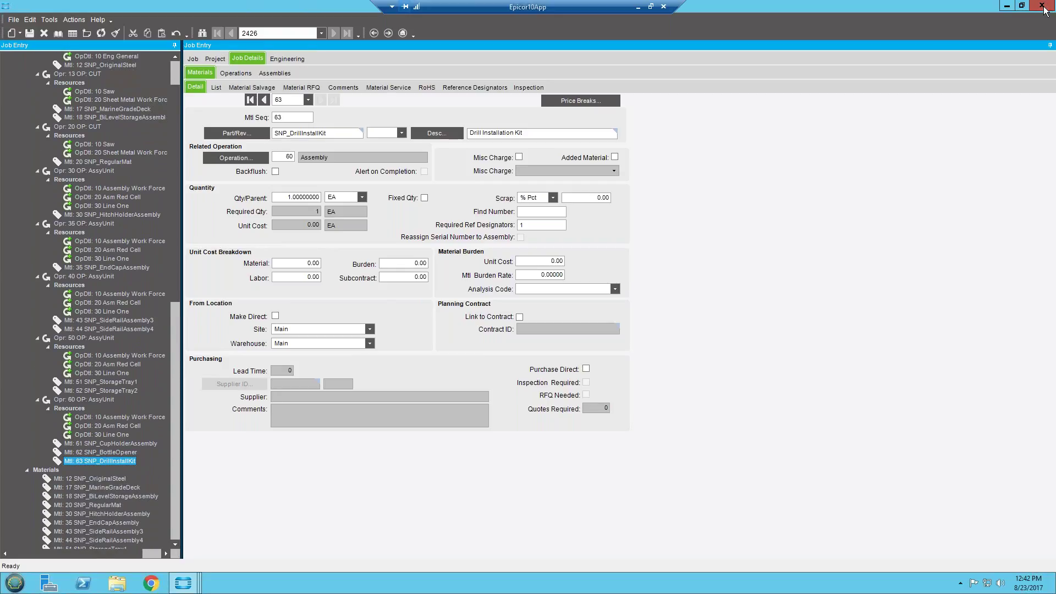
click(794, 88)
Switch to Configurator Rules and compare the keep rules of SNP_DrillInstallKit and SNP_NoDrillInstallKit.
click(183, 583)
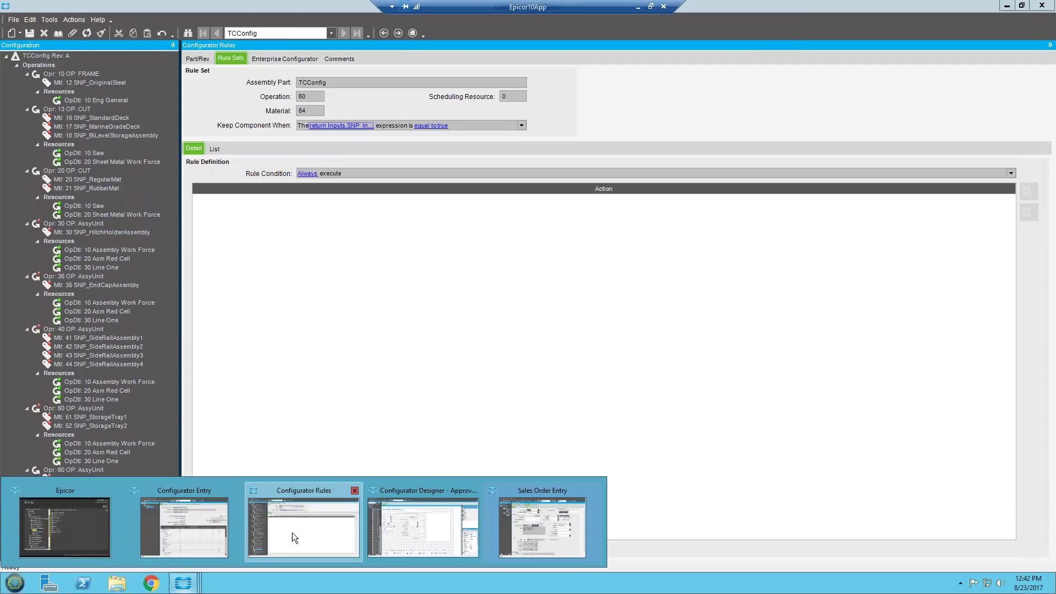
click(292, 533)
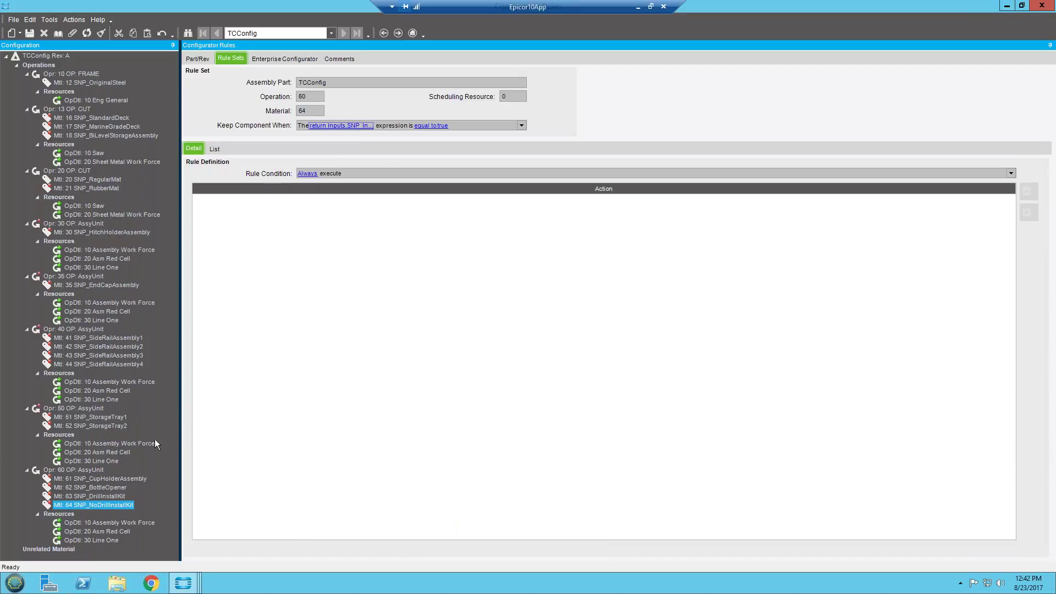
click(95, 496)
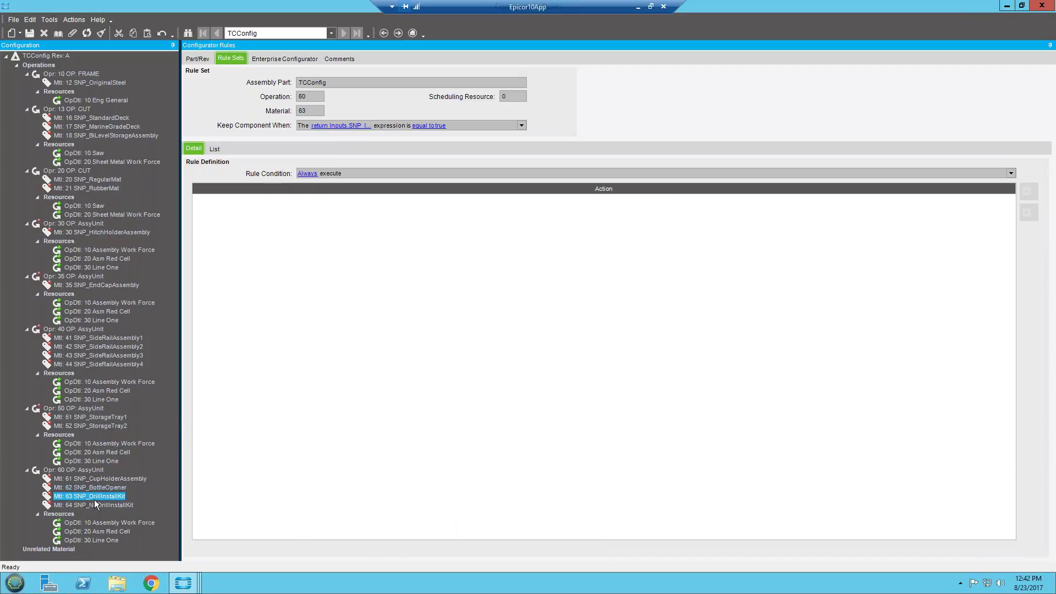
click(97, 505)
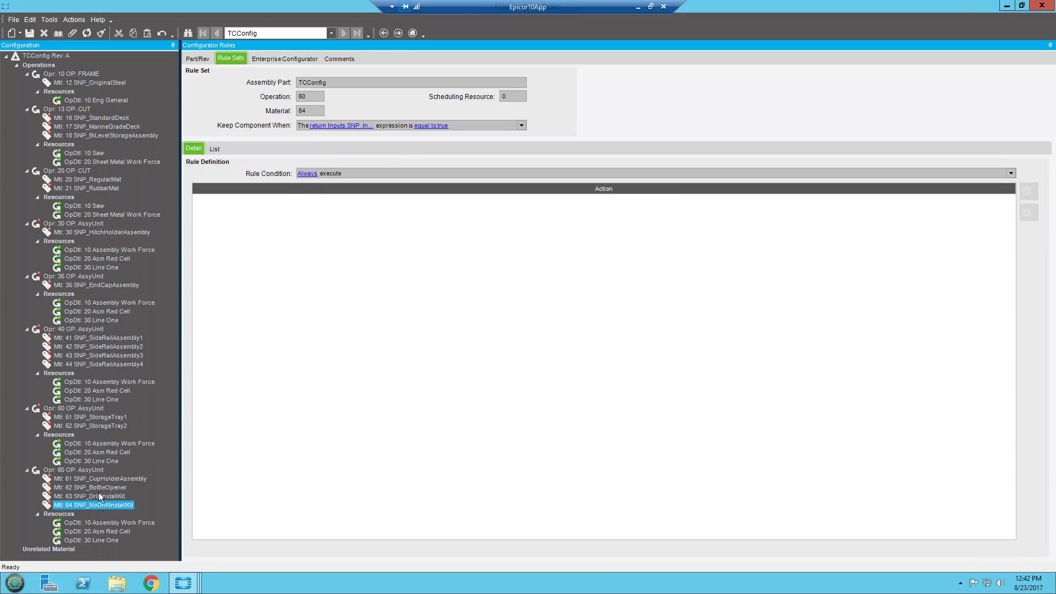
Review the keep rules of the four side rail materials, SNP_SideRailAssembly1 through SNP_SideRailAssembly4, under operation 40.
click(98, 338)
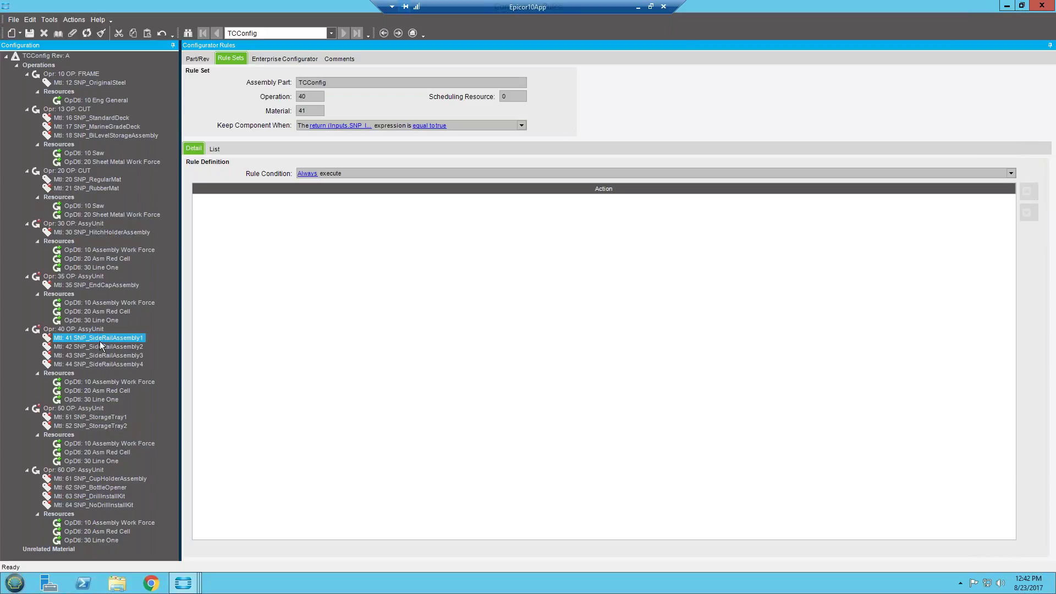
click(103, 347)
click(104, 356)
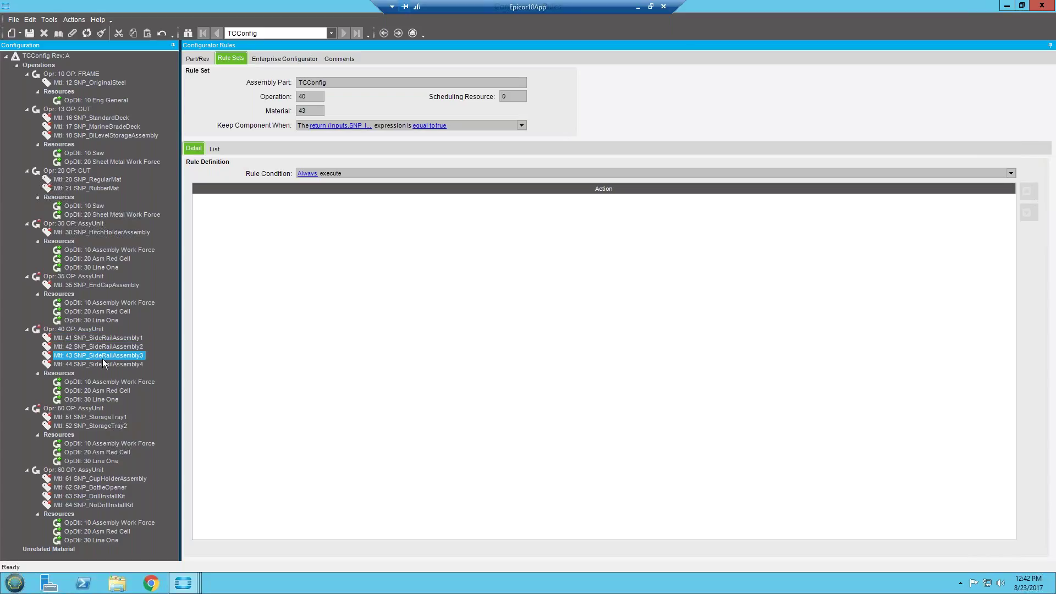
click(104, 365)
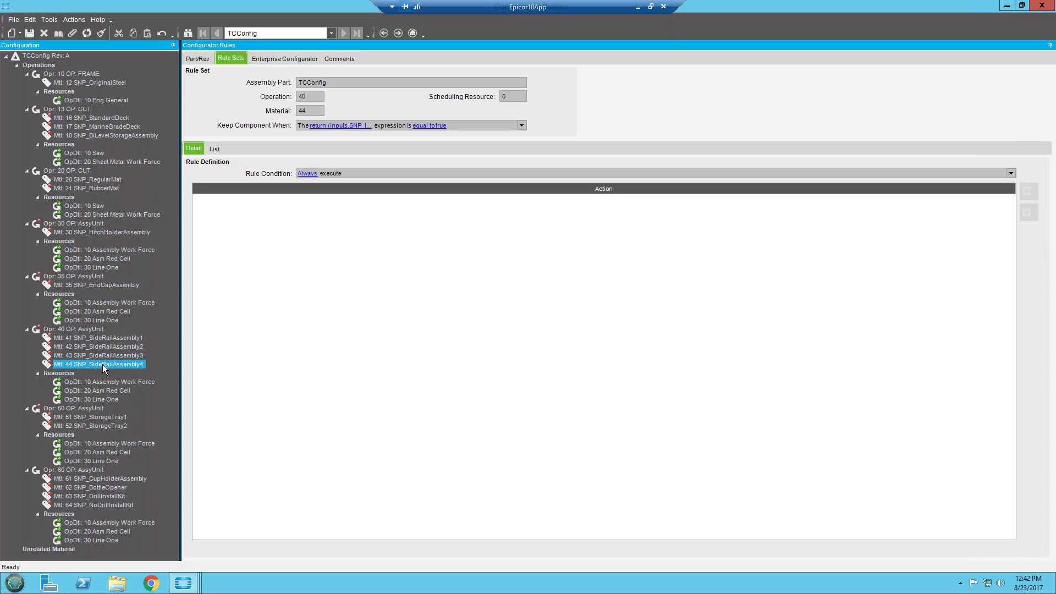
Review the keep rules of SNP_StandardDeck, SNP_MarineGradeDeck, SNP_EndCapAssembly and the end cap assembly operation.
click(98, 117)
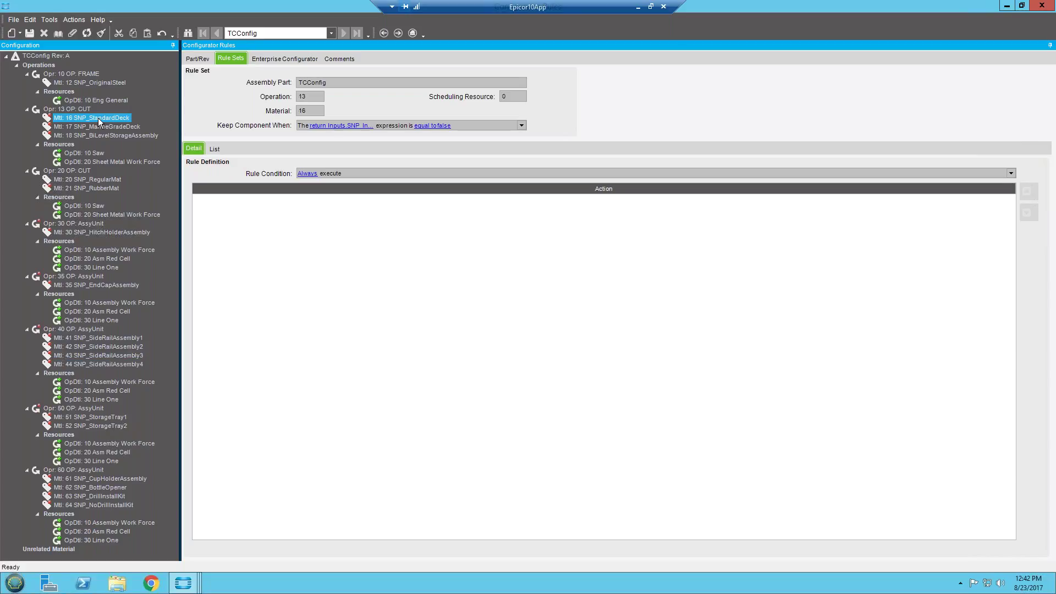
click(103, 127)
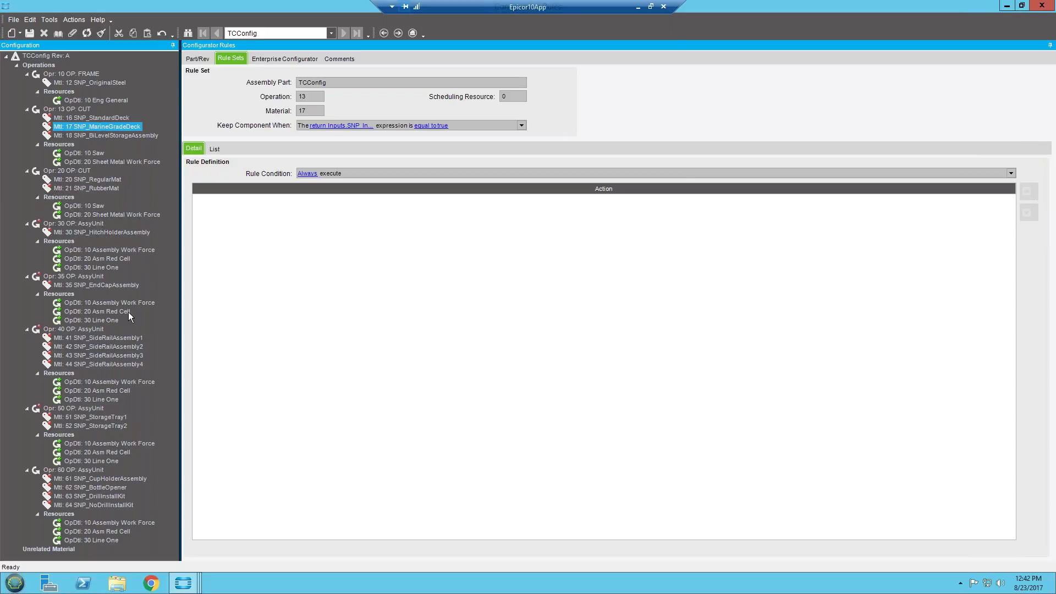
click(112, 284)
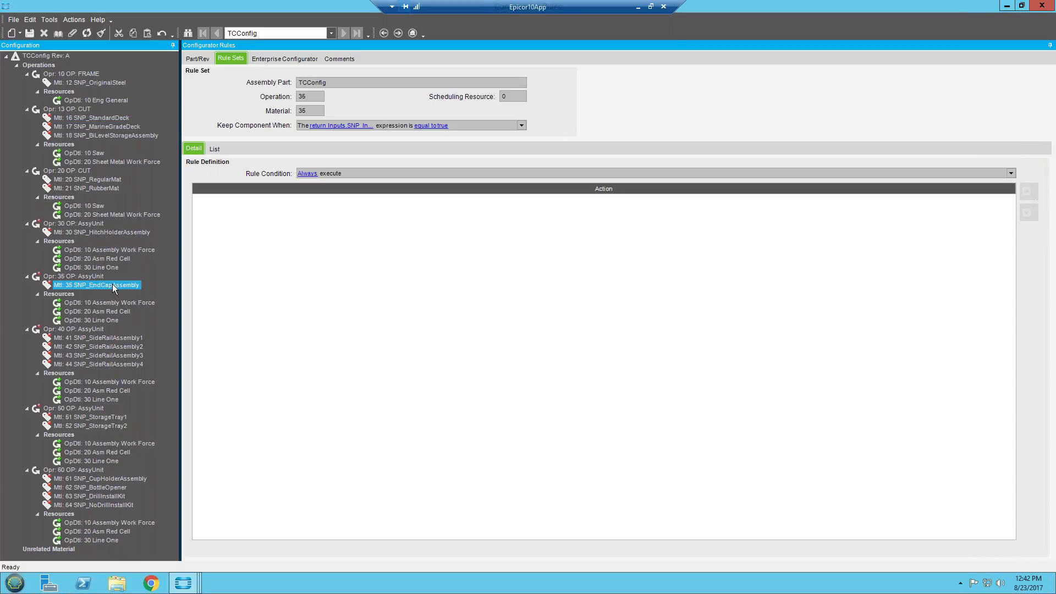
click(98, 278)
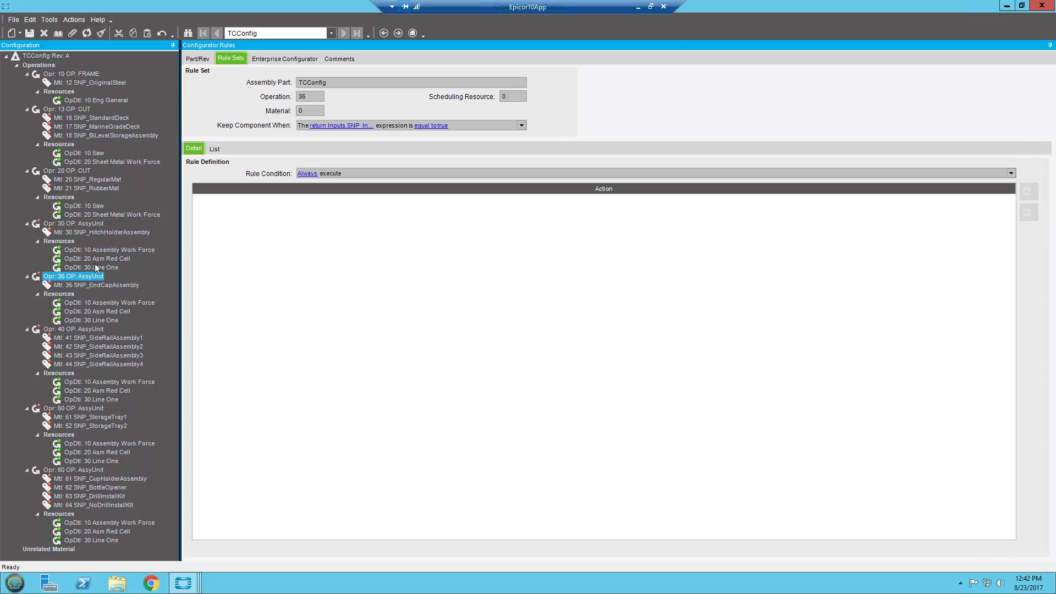
Inspect the rules for operation 30 and SNP_HitchHolderAssembly, including the quantity expression in the material's rule action.
click(100, 224)
click(100, 233)
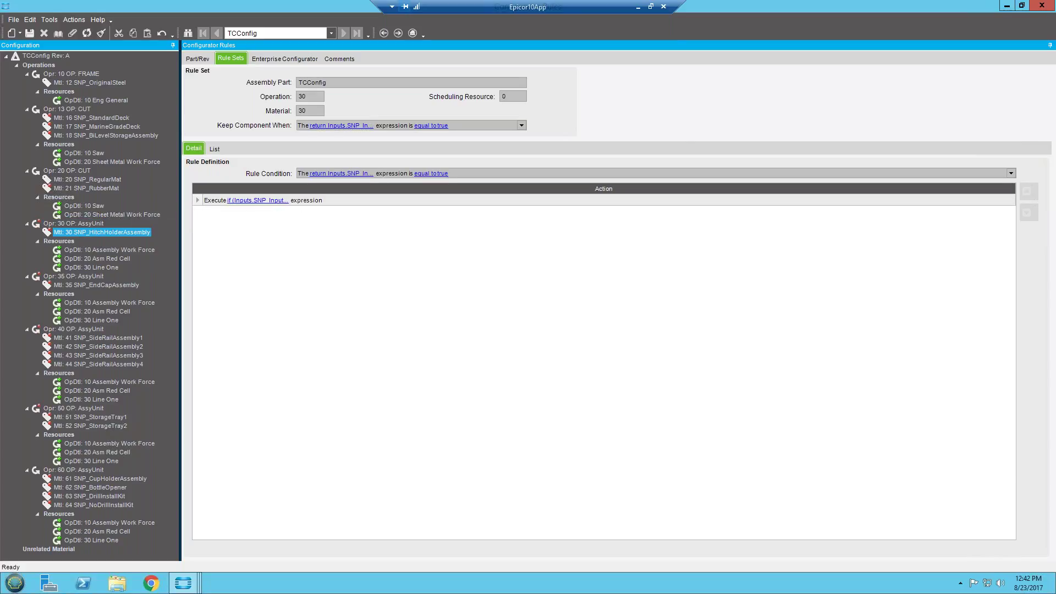
click(271, 200)
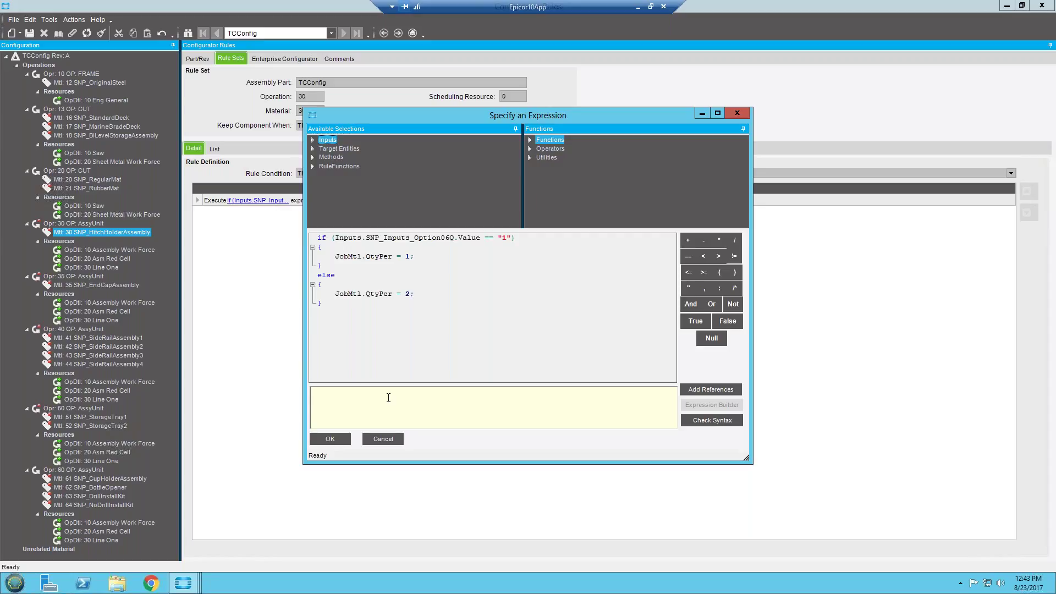
click(337, 438)
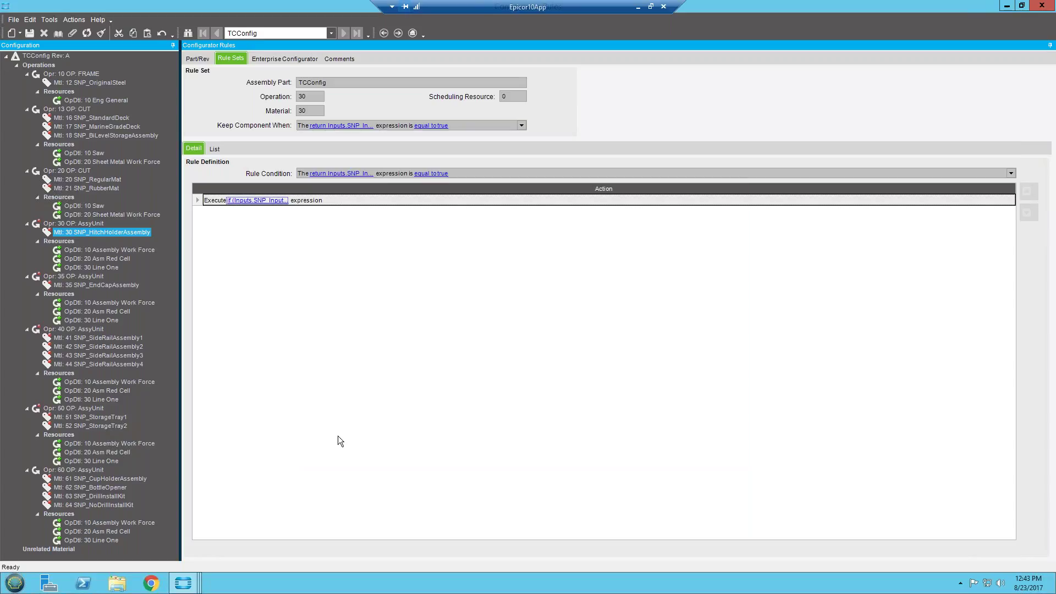
Leave Configurator Rules and generate a PDF print preview of the Sales Order Acknowledgement from Sales Order Entry.
click(1039, 7)
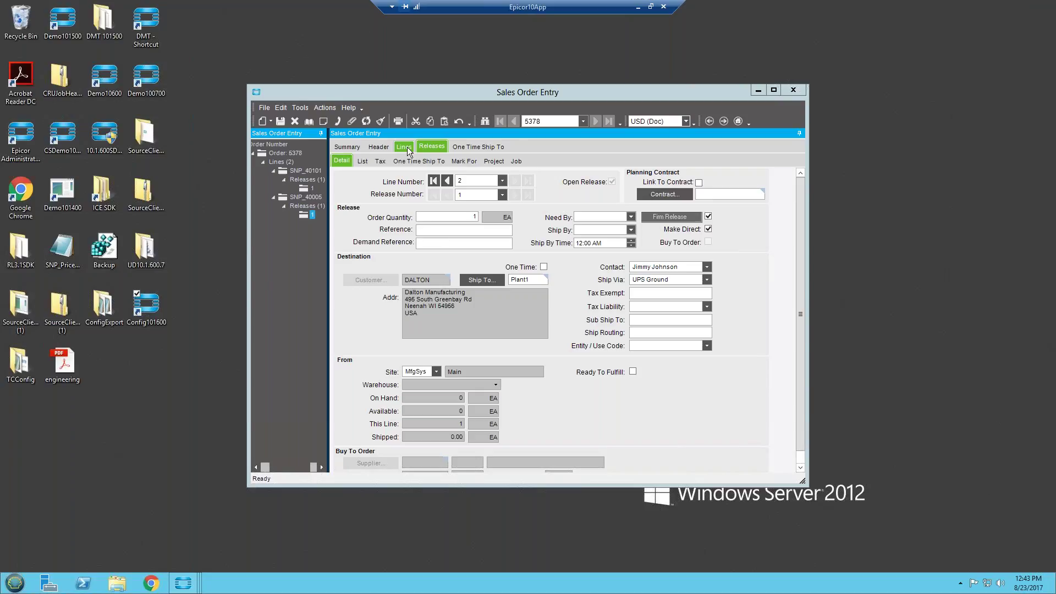
click(324, 108)
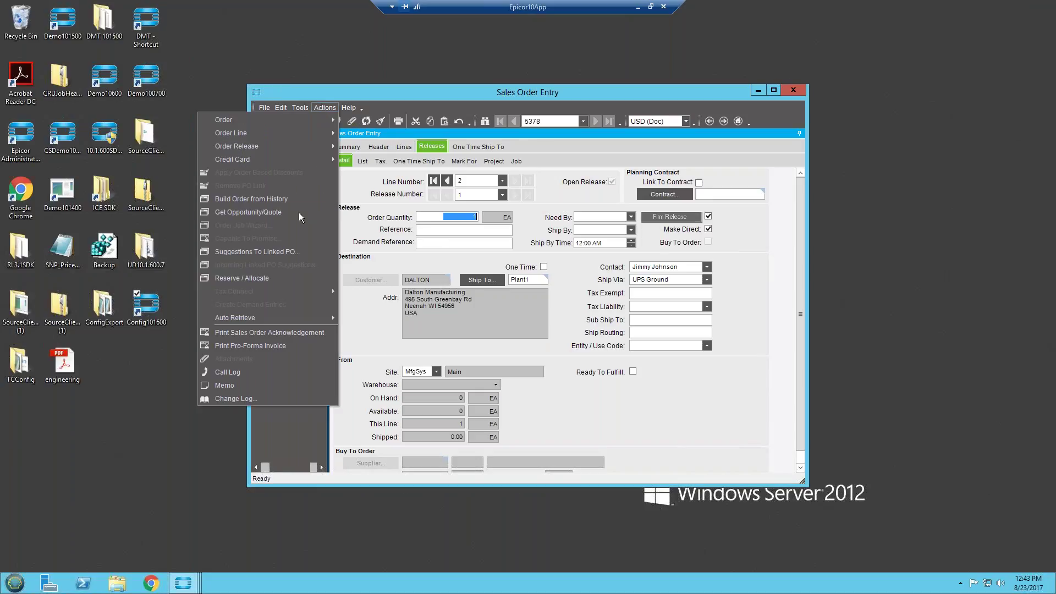
click(298, 332)
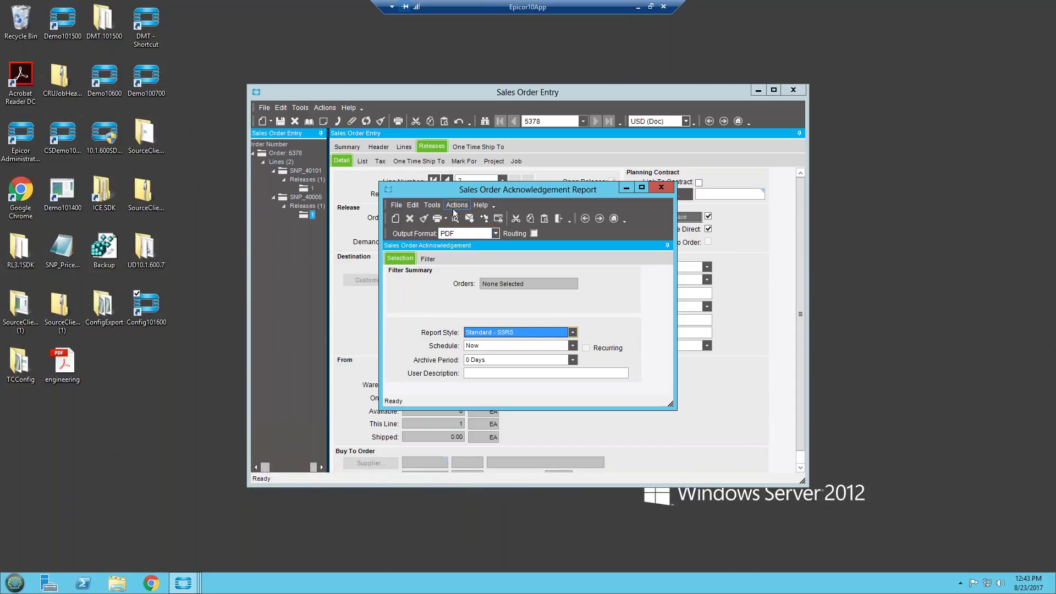
click(455, 219)
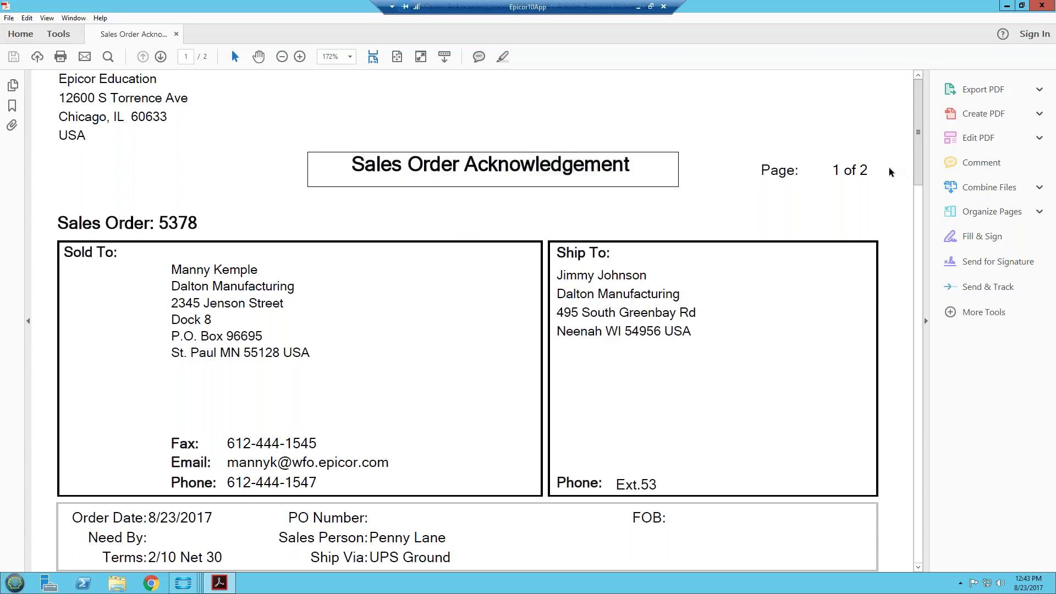
Review the configured options and package prices of both order lines in the acknowledgement PDF, then close it.
drag(916, 183, 918, 275)
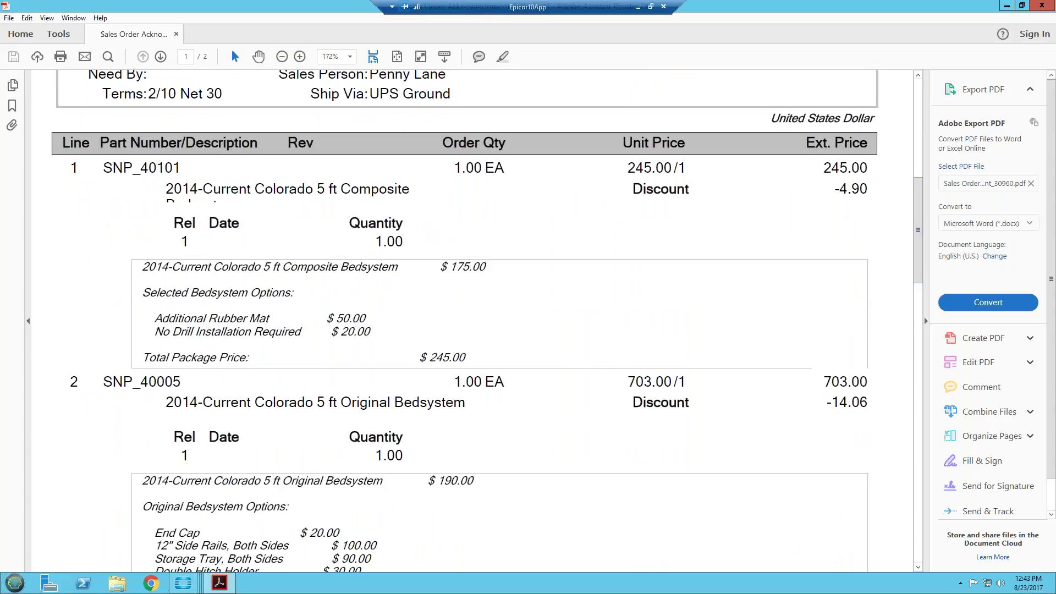
drag(920, 257, 909, 312)
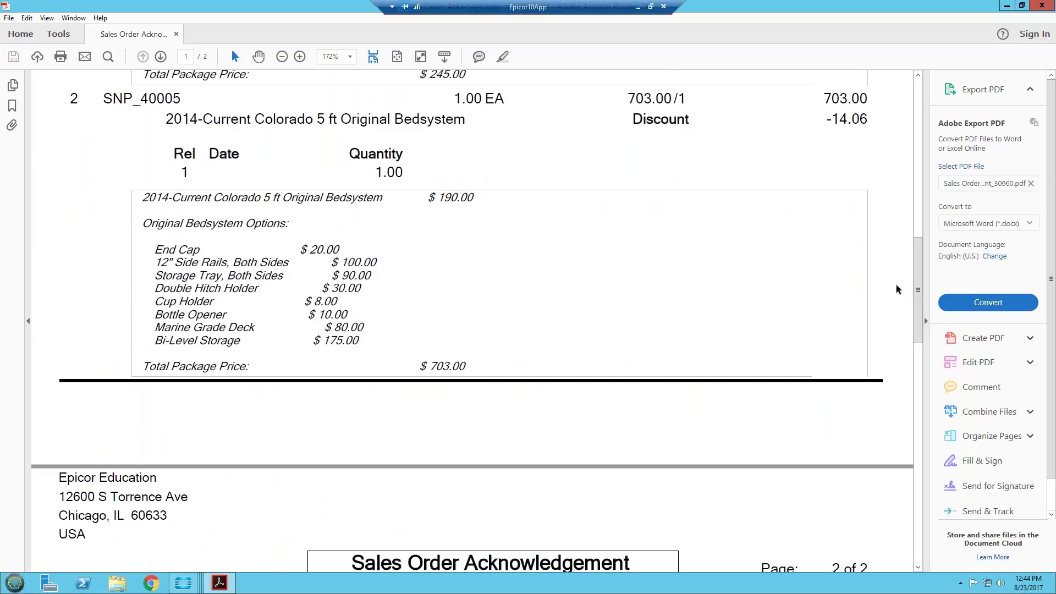
drag(923, 259, 922, 198)
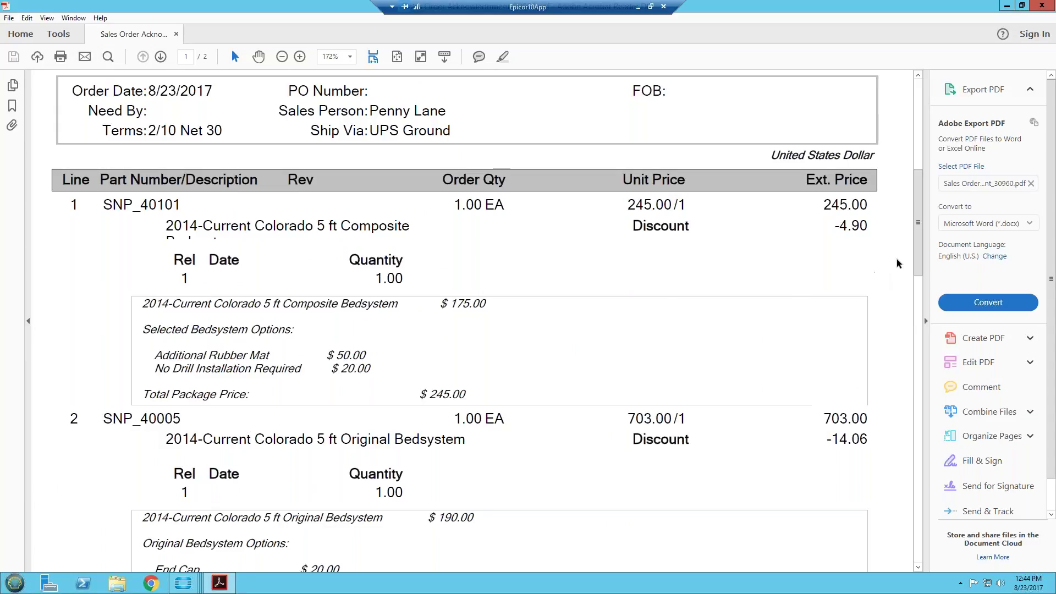
mouse_move(917, 262)
mouse_down()
mouse_move(911, 199)
mouse_move(923, 177)
mouse_move(924, 253)
mouse_up()
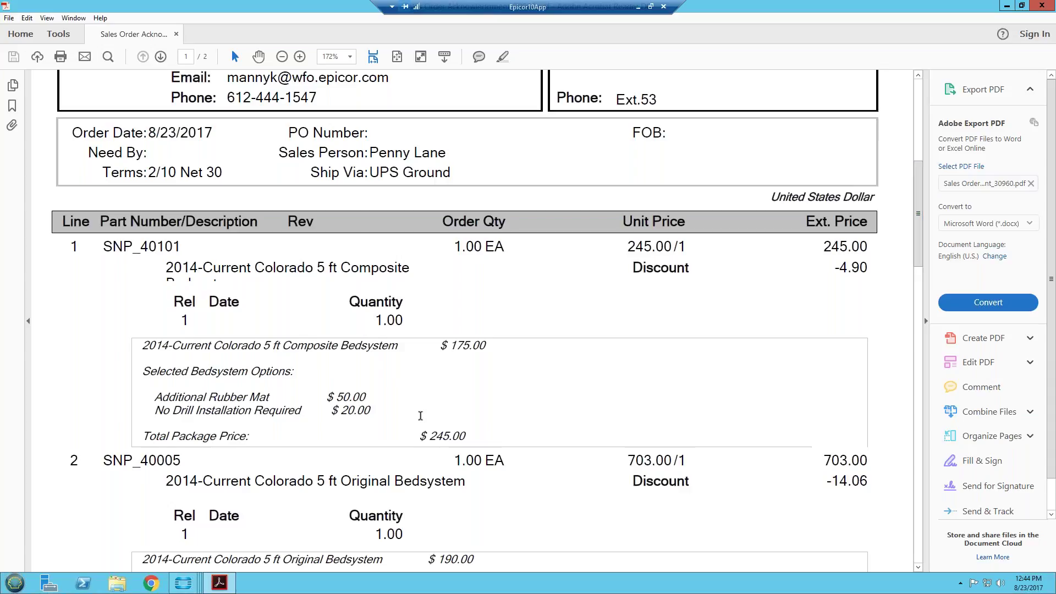
scroll(918, 292, down, 4)
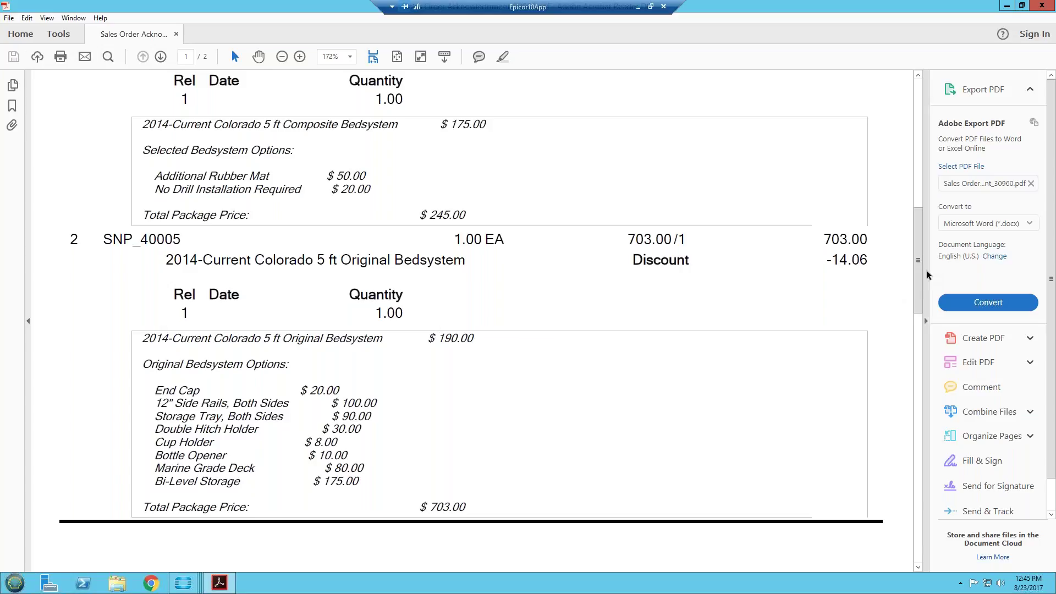
drag(919, 279, 922, 245)
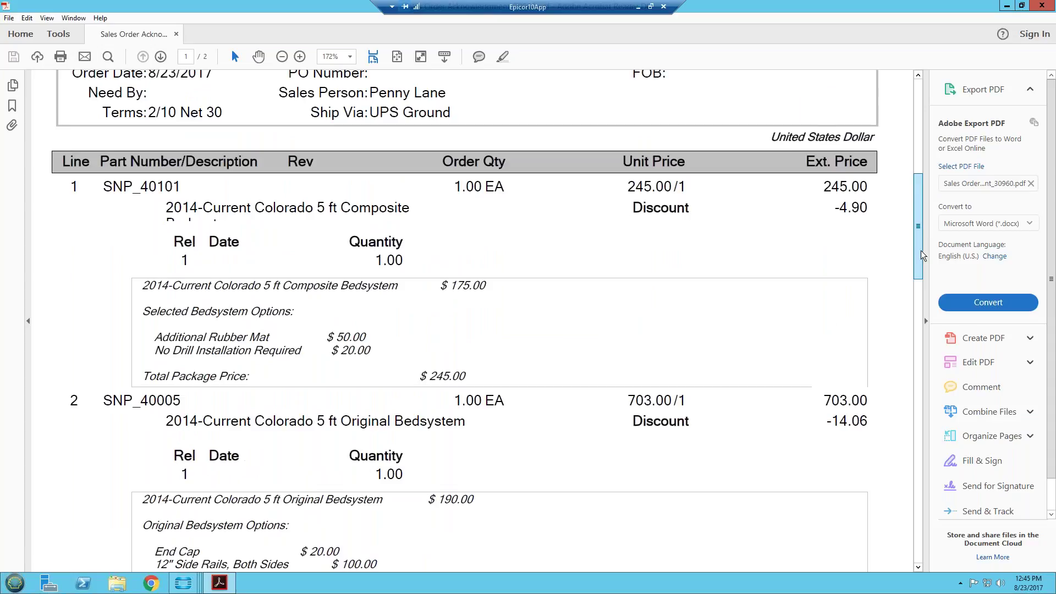
drag(921, 252, 919, 264)
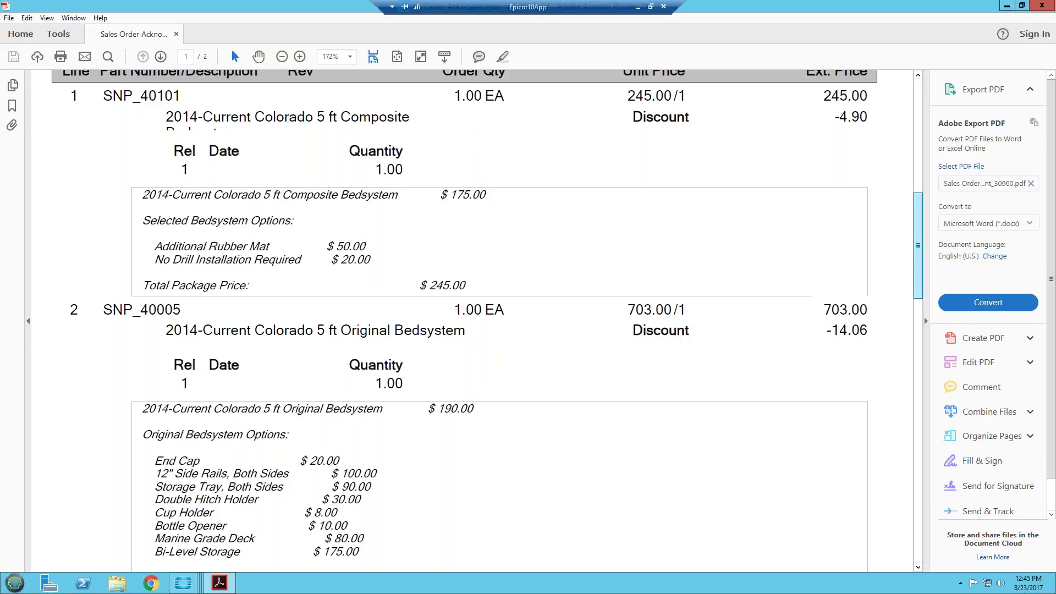
drag(922, 255, 923, 233)
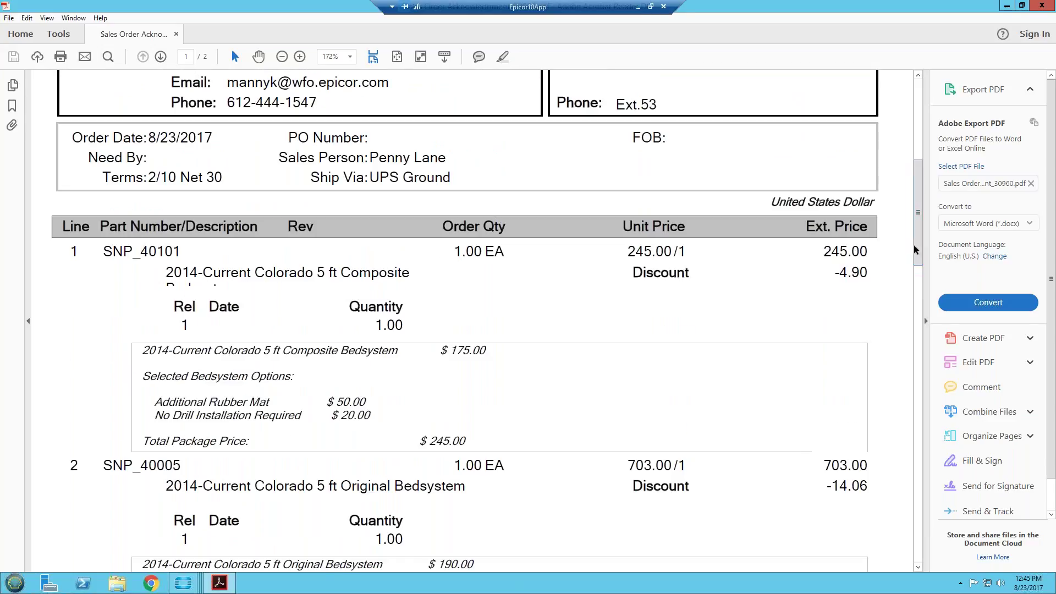
click(1043, 10)
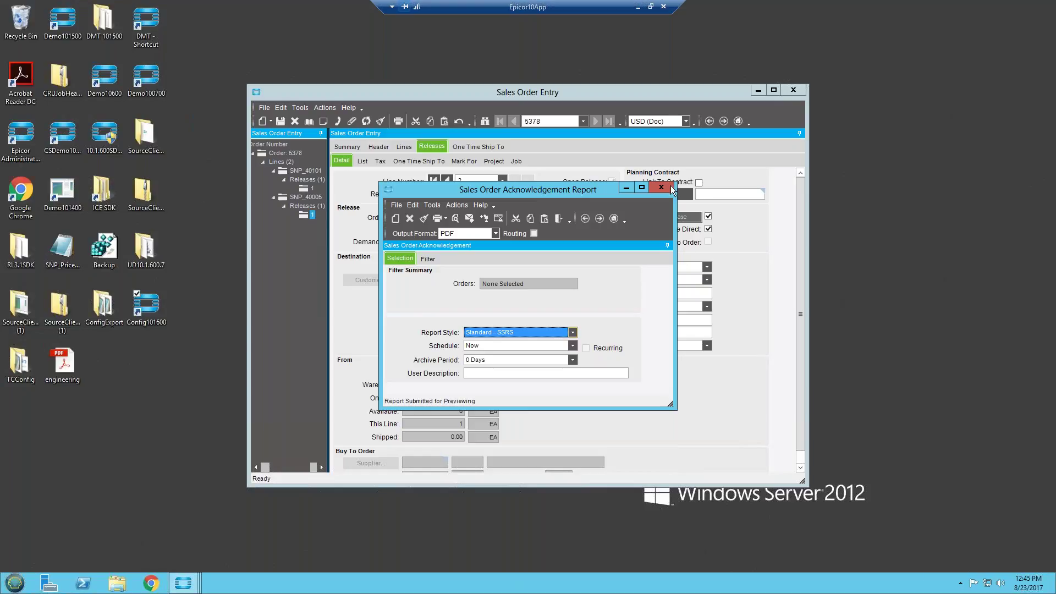
Close the Sales Order Acknowledgement Report dialog.
click(662, 187)
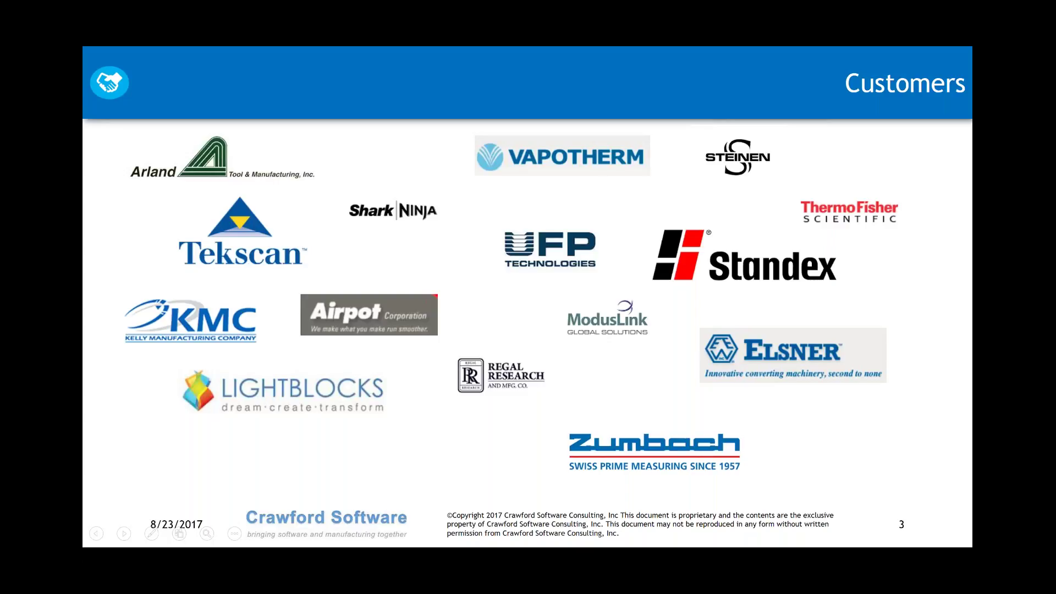
key(Right)
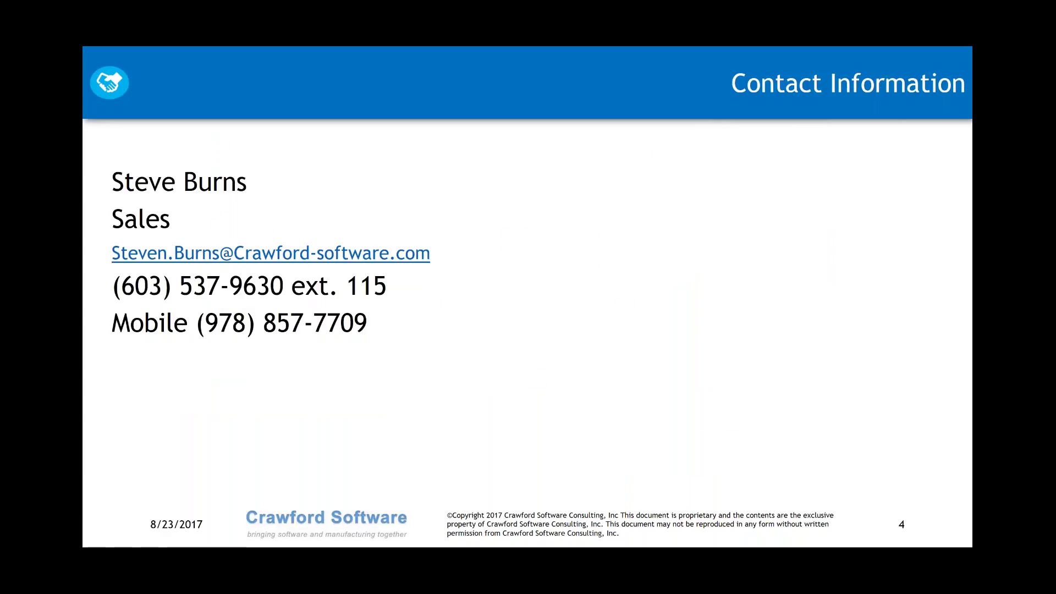
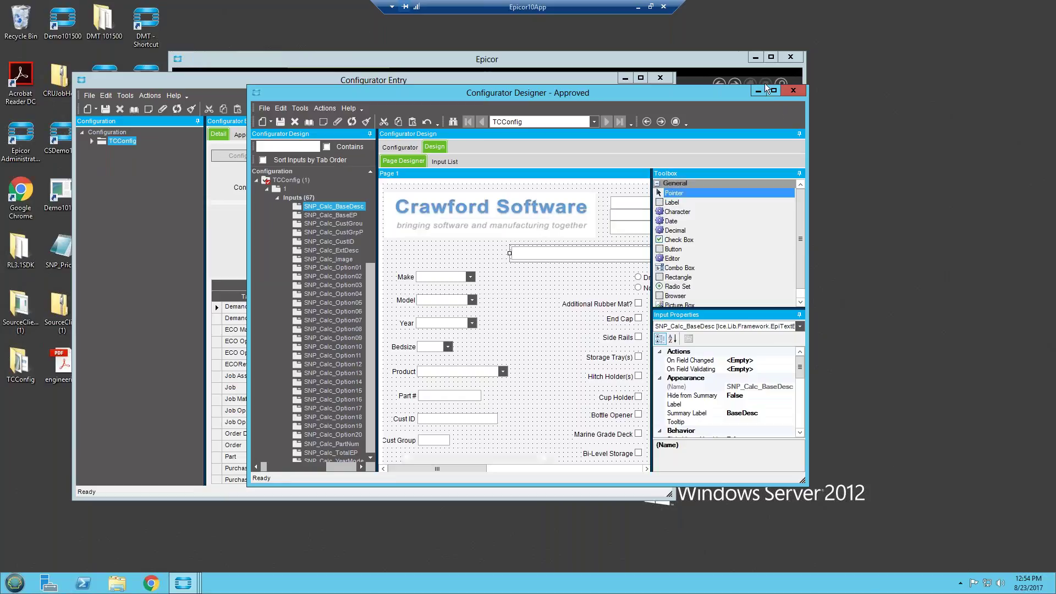
Maximize Configurator Designer, widen the configuration tree and look through the full list of TCConfig inputs.
click(774, 91)
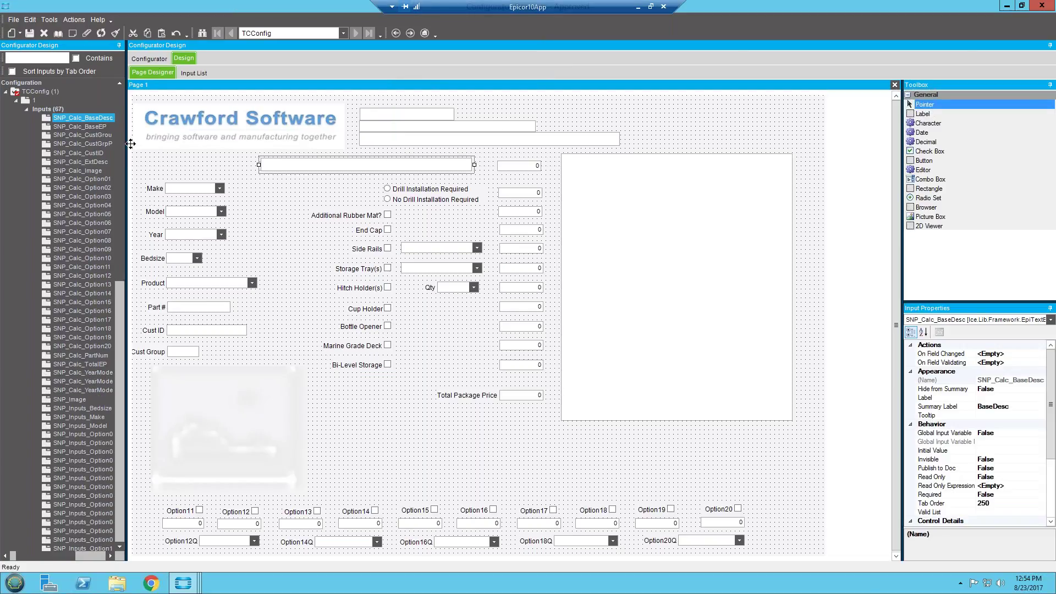
drag(130, 142, 165, 149)
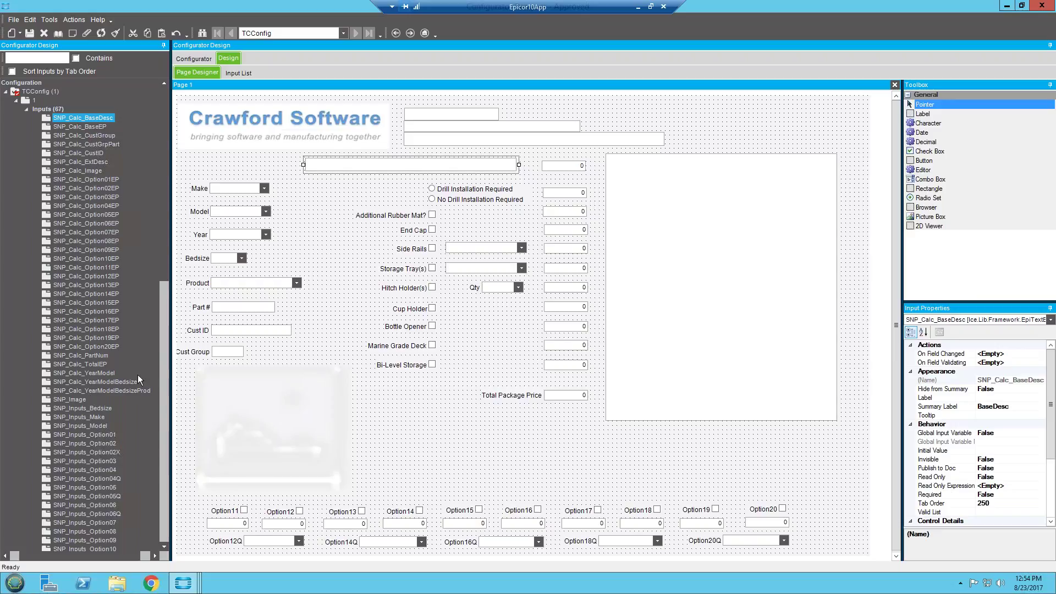
drag(168, 275, 178, 343)
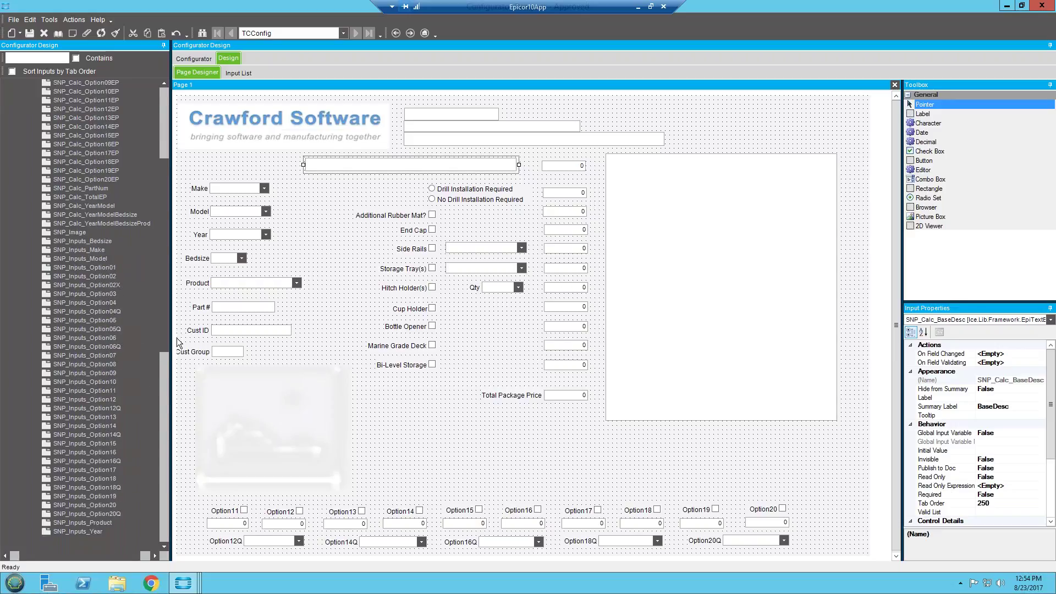
drag(177, 338, 166, 297)
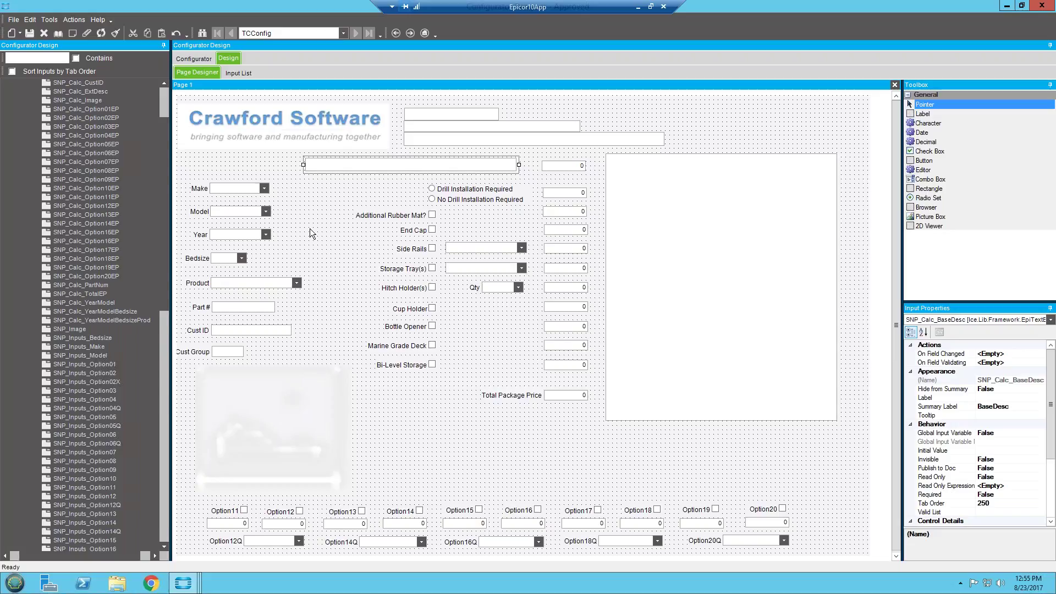
click(1009, 6)
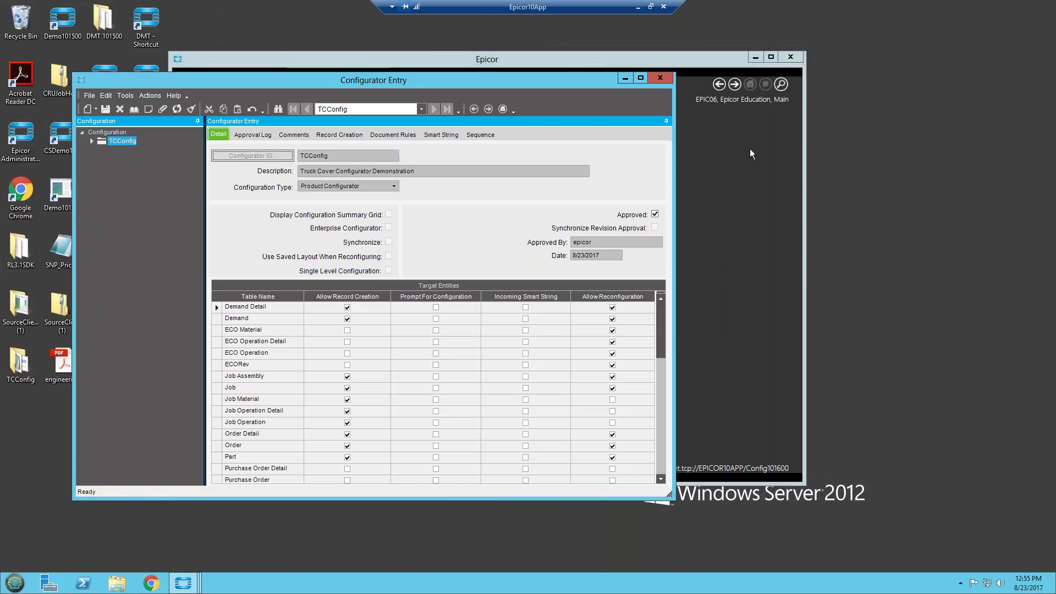
mouse_move(183, 583)
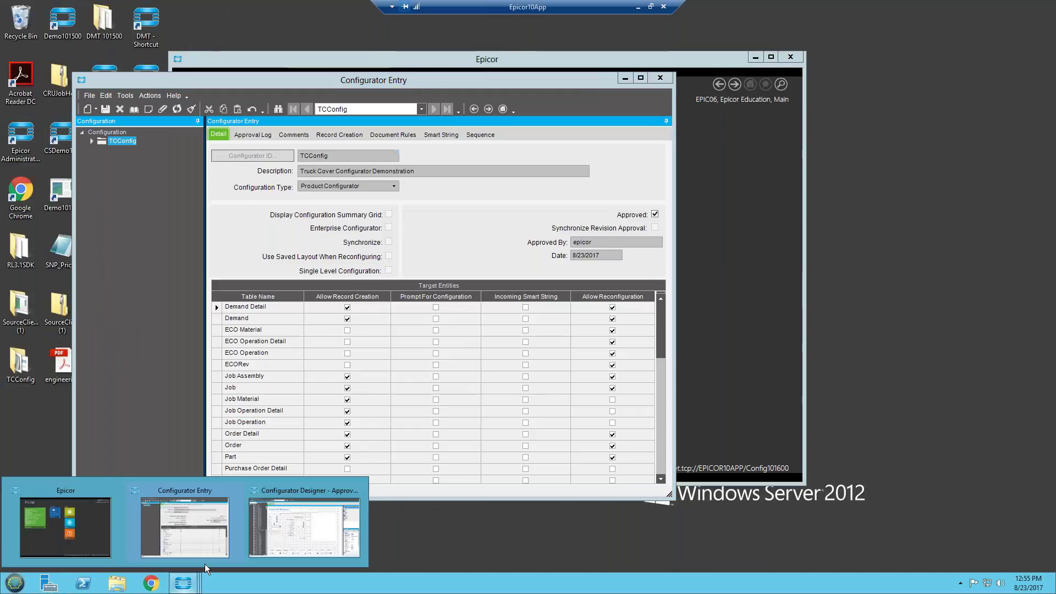
click(268, 531)
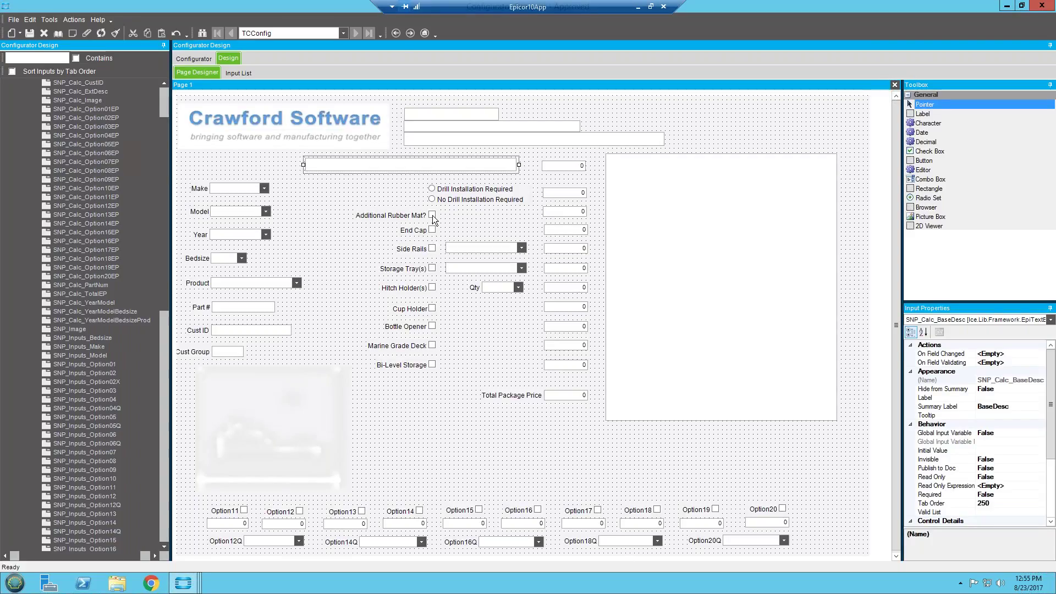
Review the On Field Changed expression of the Additional Rubber Mat check box, then view the properties of End Cap and SNP_Calc_ExtDesc.
click(432, 216)
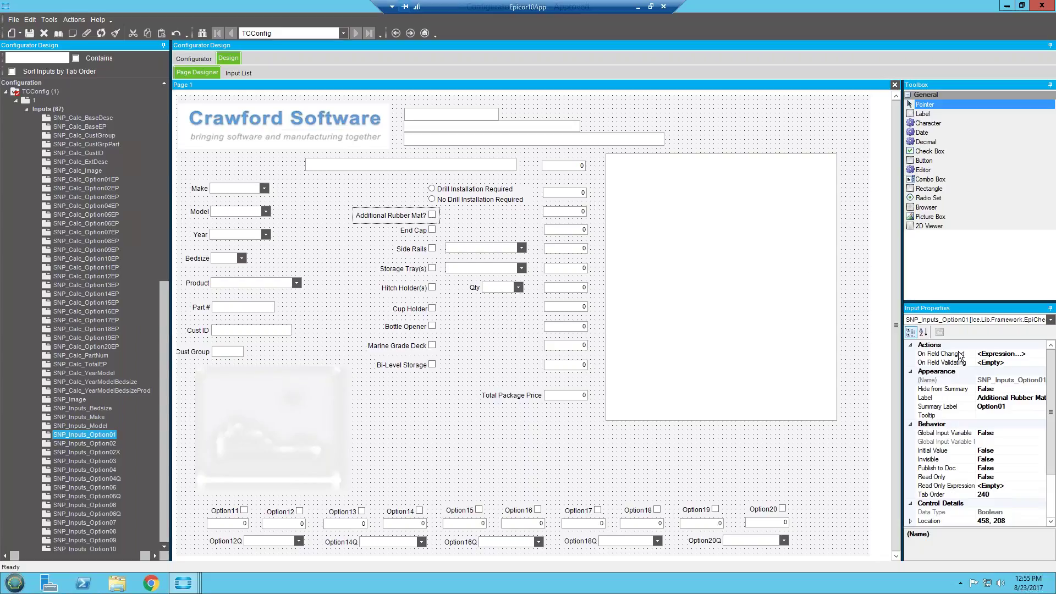
click(1040, 357)
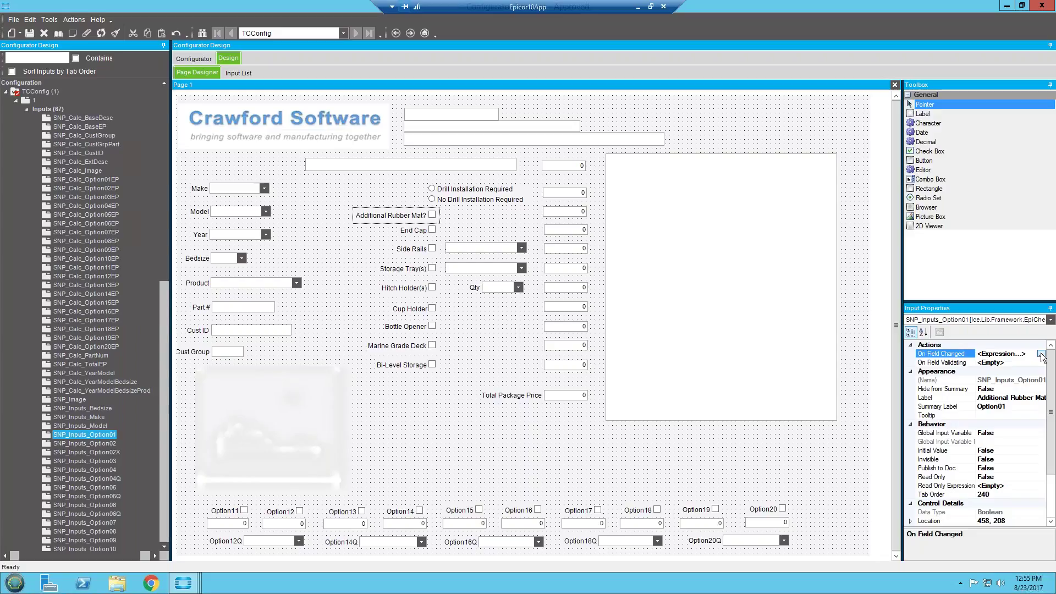
click(1041, 355)
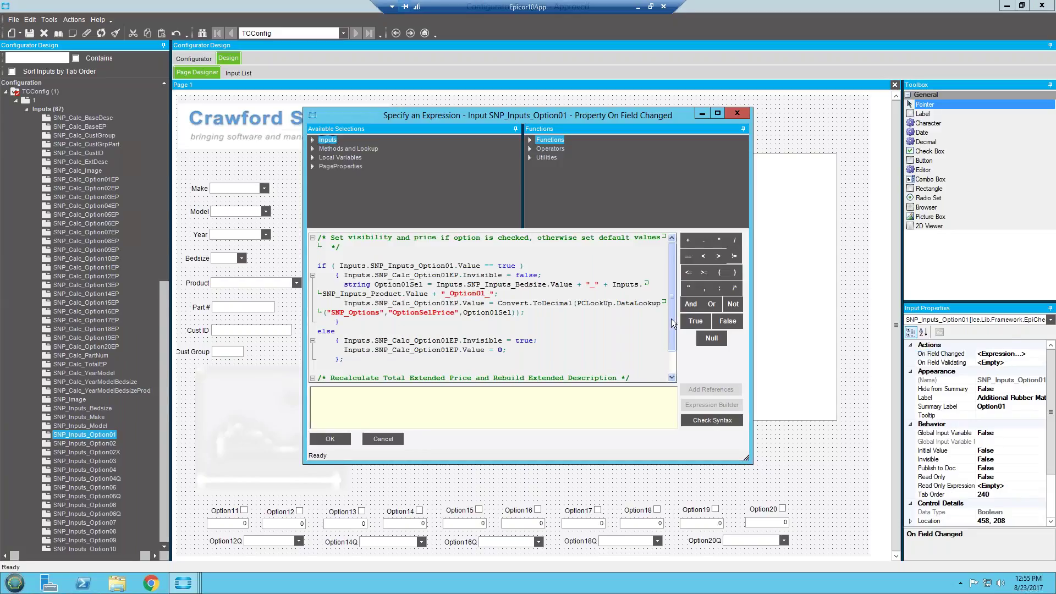
scroll(677, 320, down, 1)
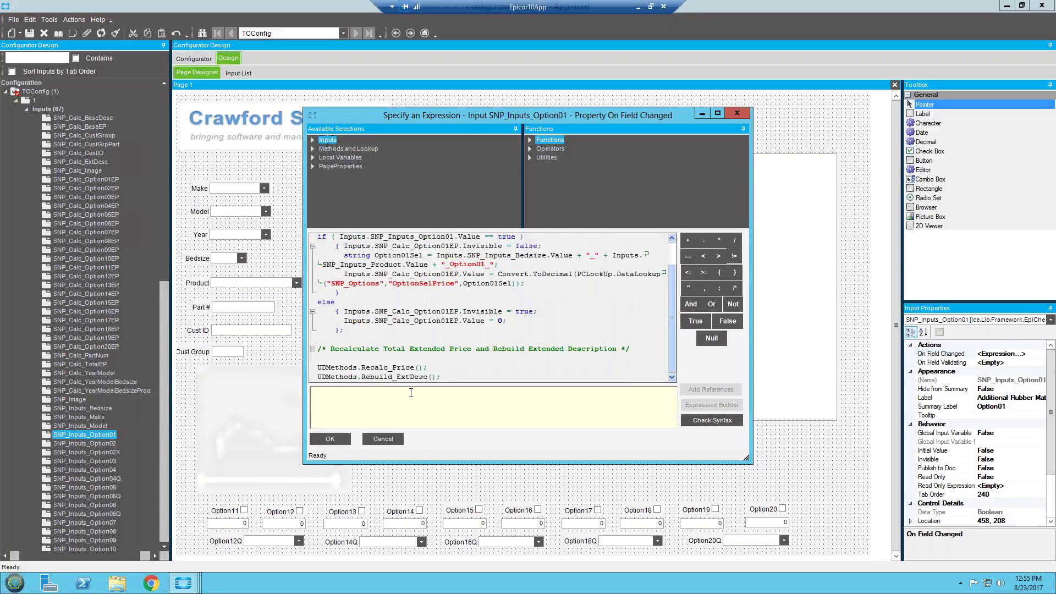
click(439, 377)
click(737, 113)
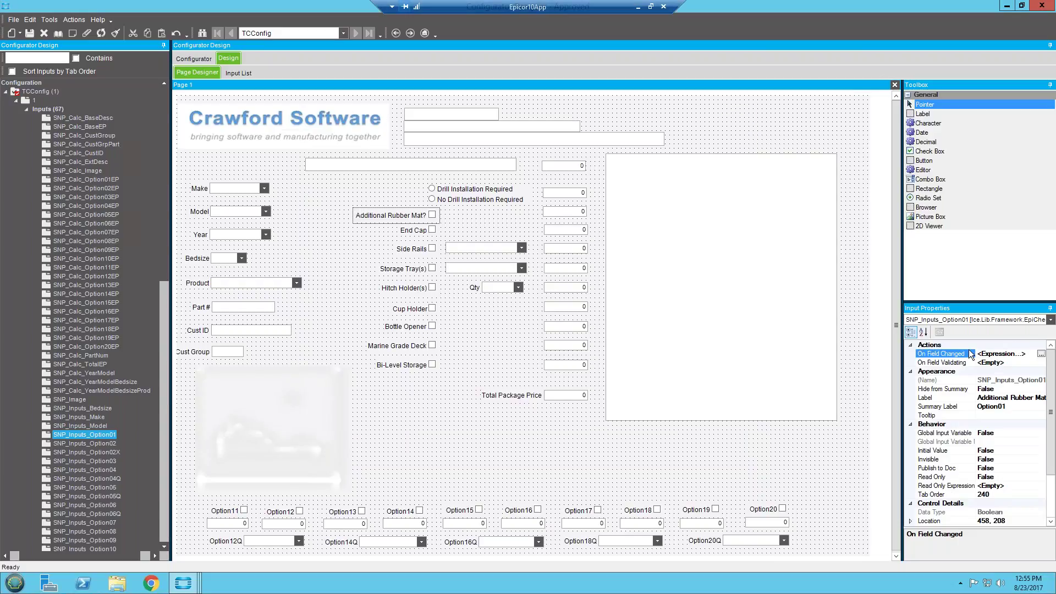
click(432, 230)
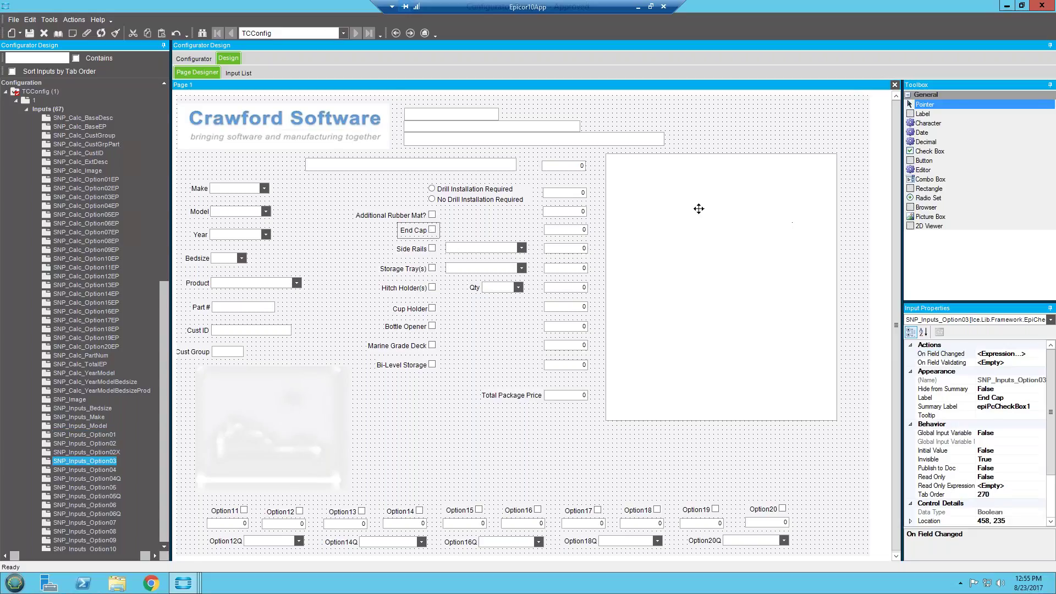
click(731, 257)
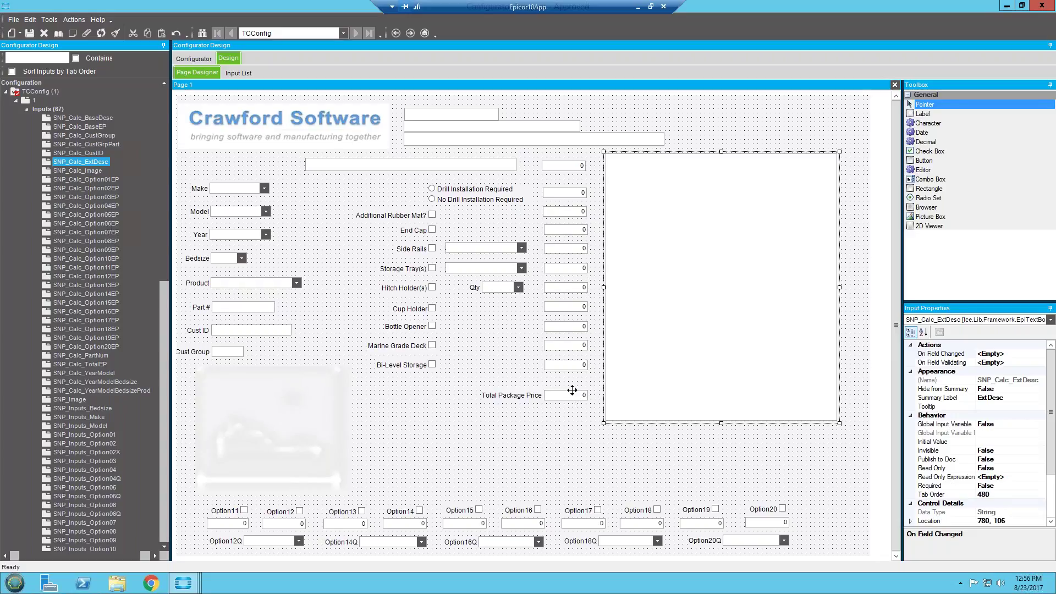
Minimize Configurator Designer and open Configurator User Defined Methods Entry from Configurator Management's General Operations.
click(1007, 6)
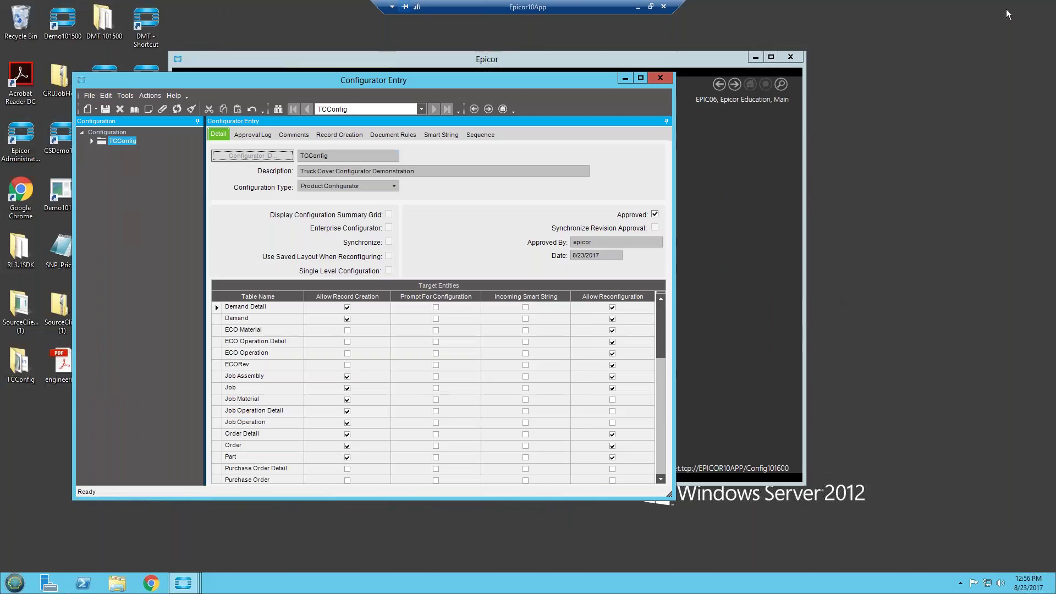
click(730, 153)
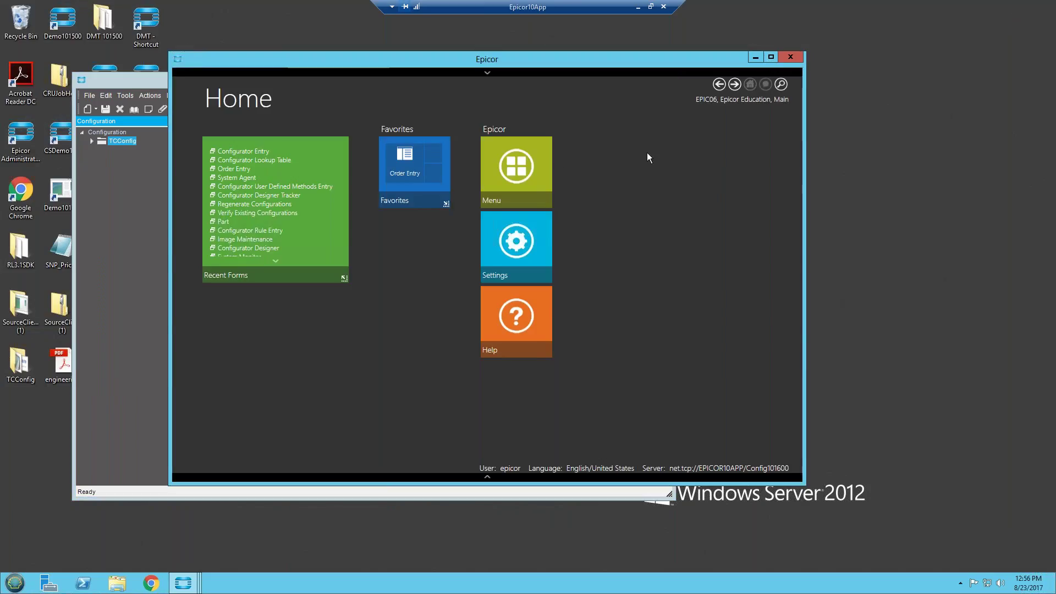
click(512, 177)
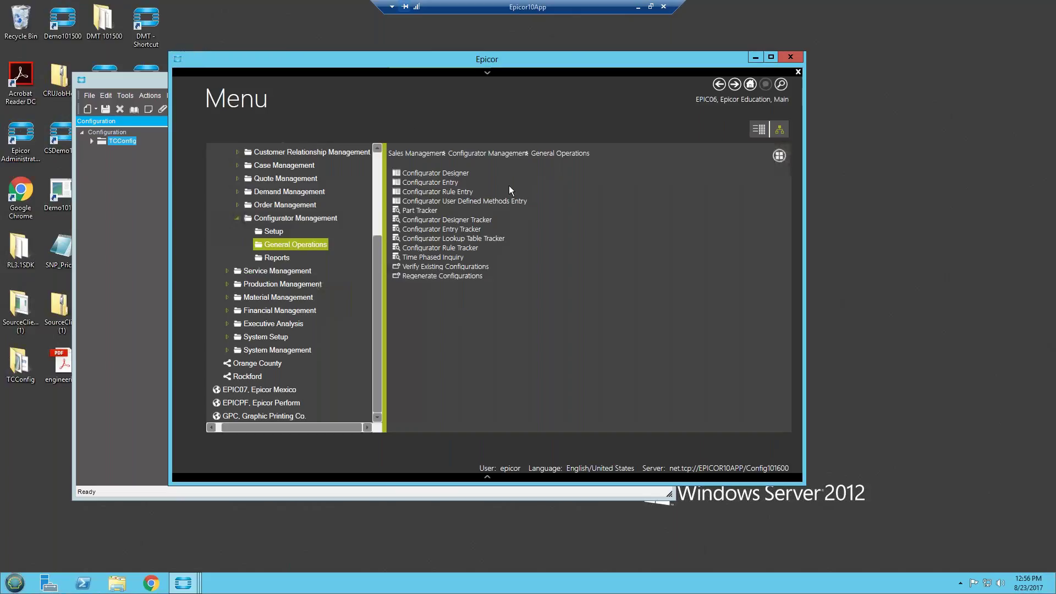
click(273, 232)
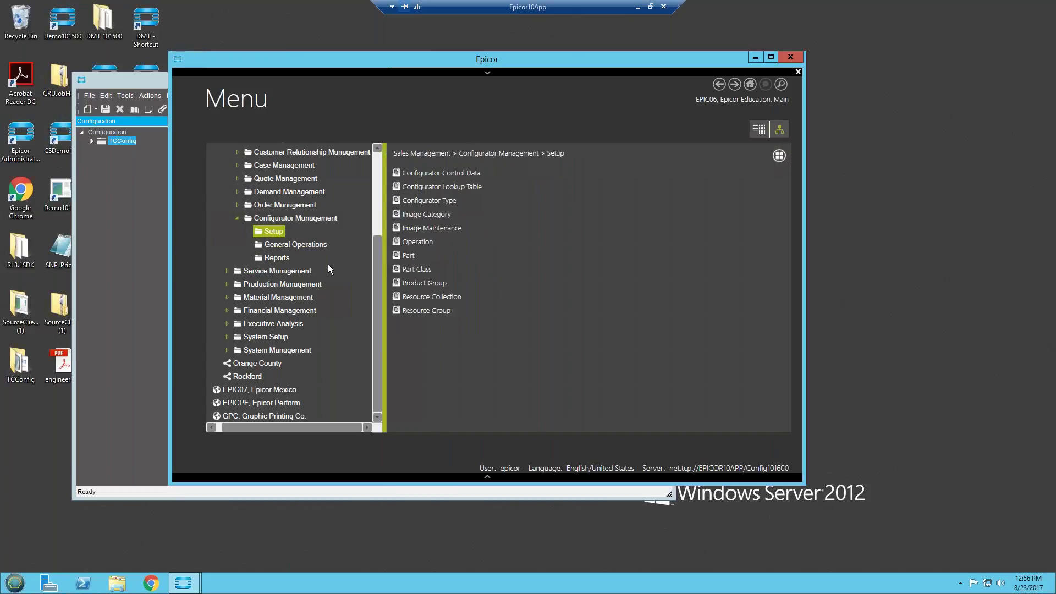
click(295, 245)
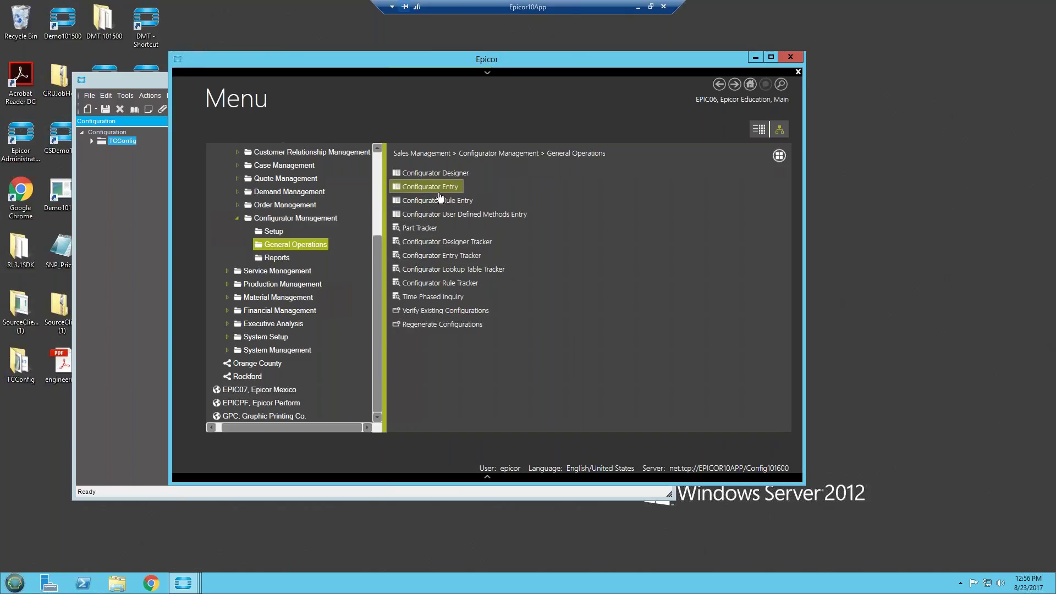
click(462, 216)
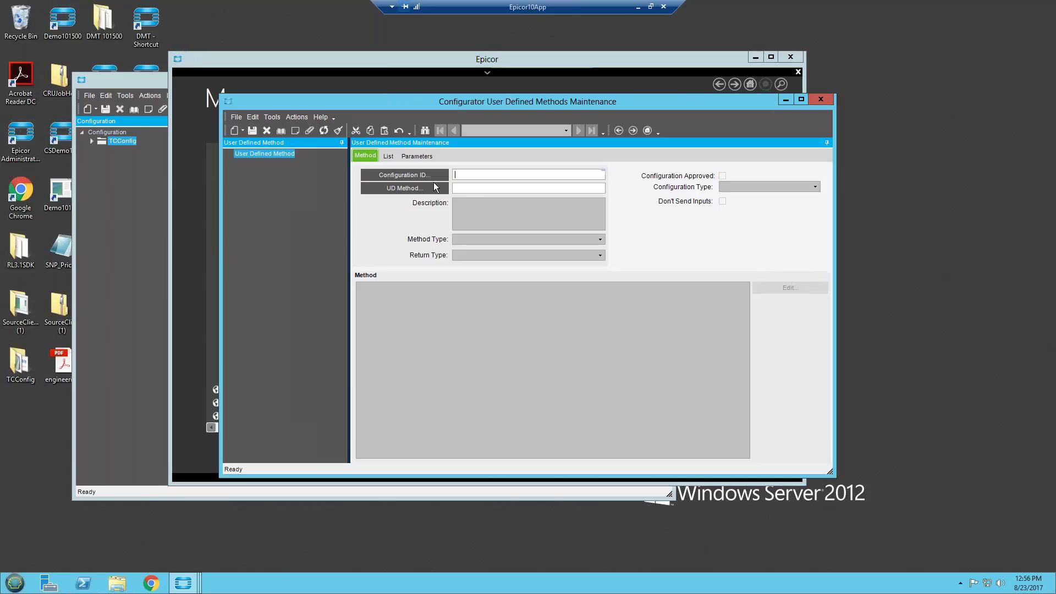
Search for the available configurations and load TCConfig into User Defined Methods Maintenance.
click(429, 175)
click(623, 66)
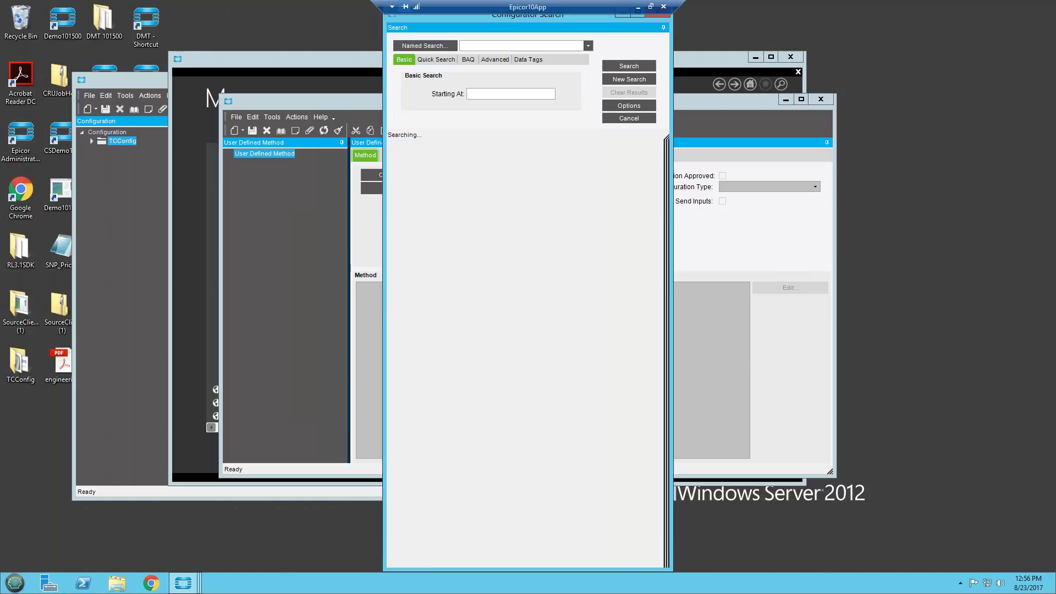
click(437, 321)
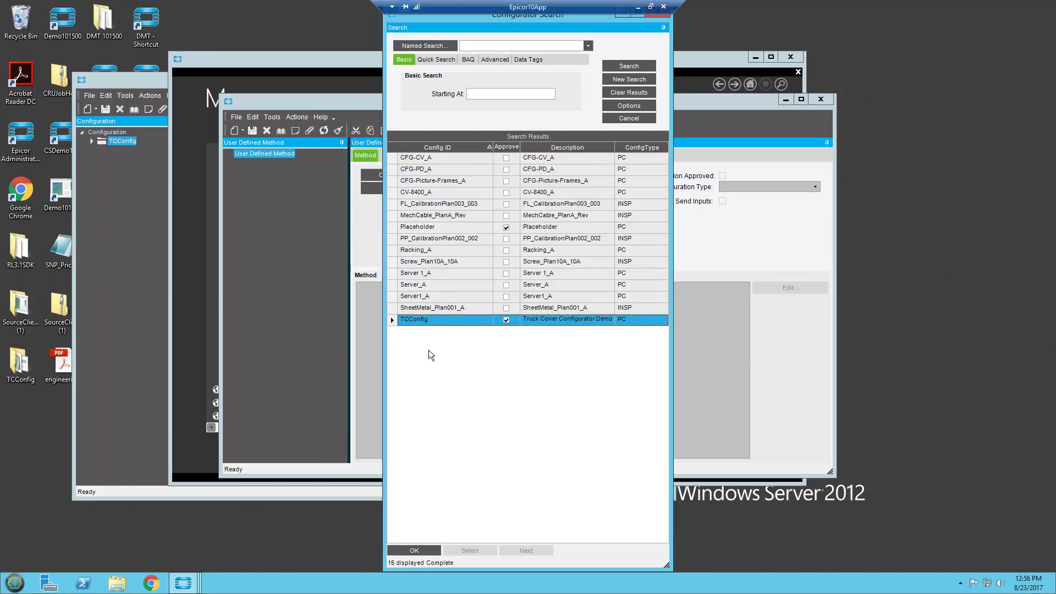
click(414, 550)
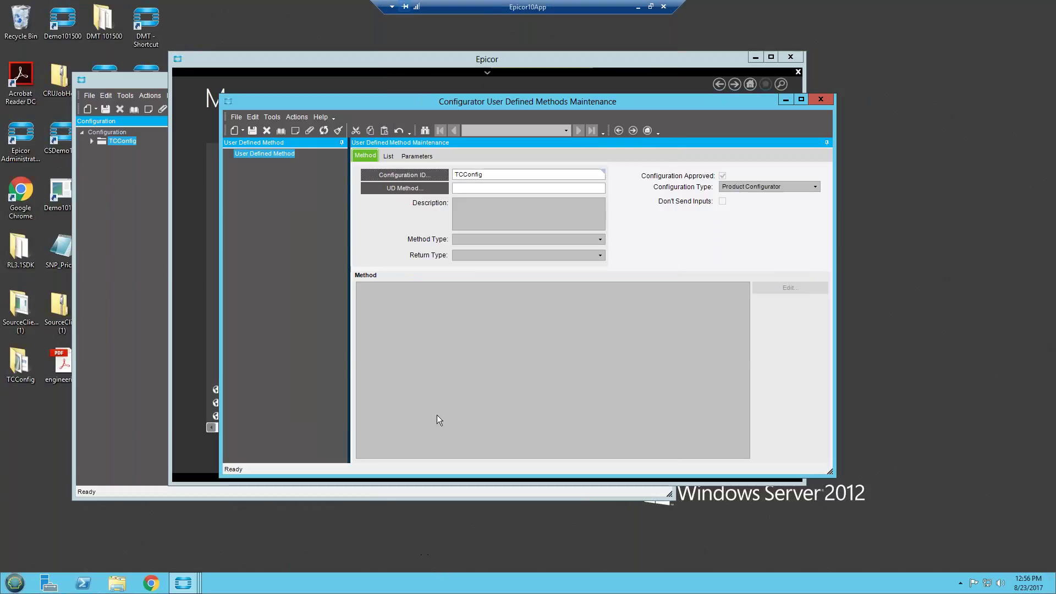
Search TCConfig's user defined methods, review their types and return types in a widened list, then close the search and the maintenance form.
click(409, 190)
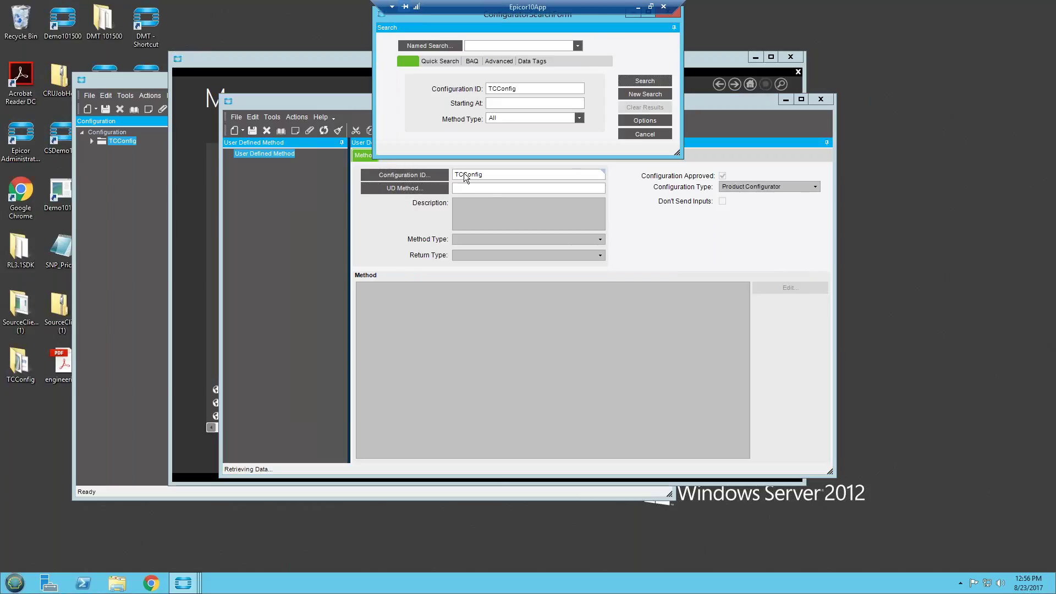
click(643, 81)
drag(442, 153, 463, 154)
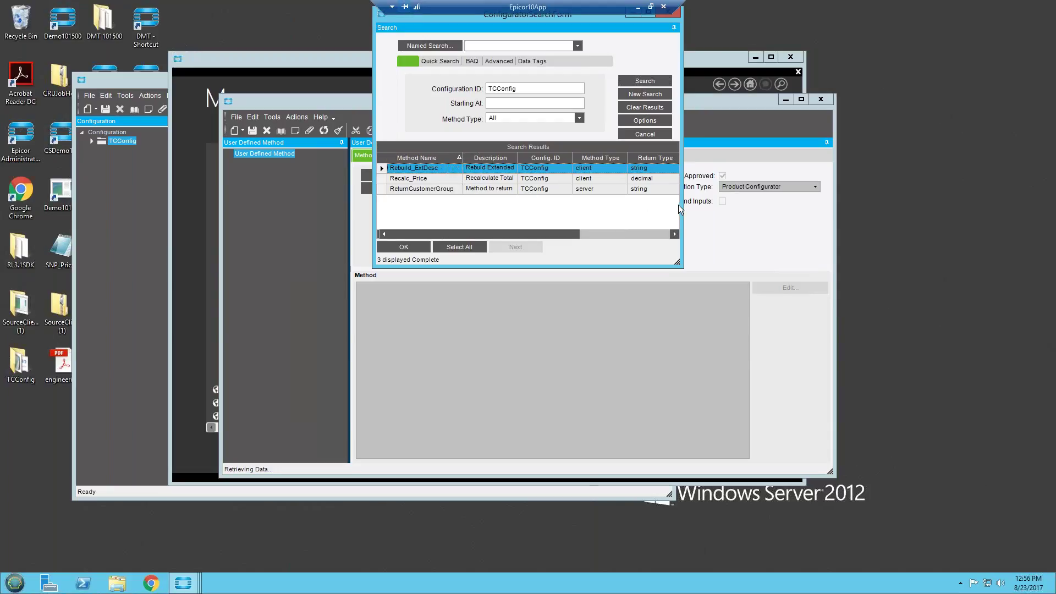
drag(683, 203, 749, 204)
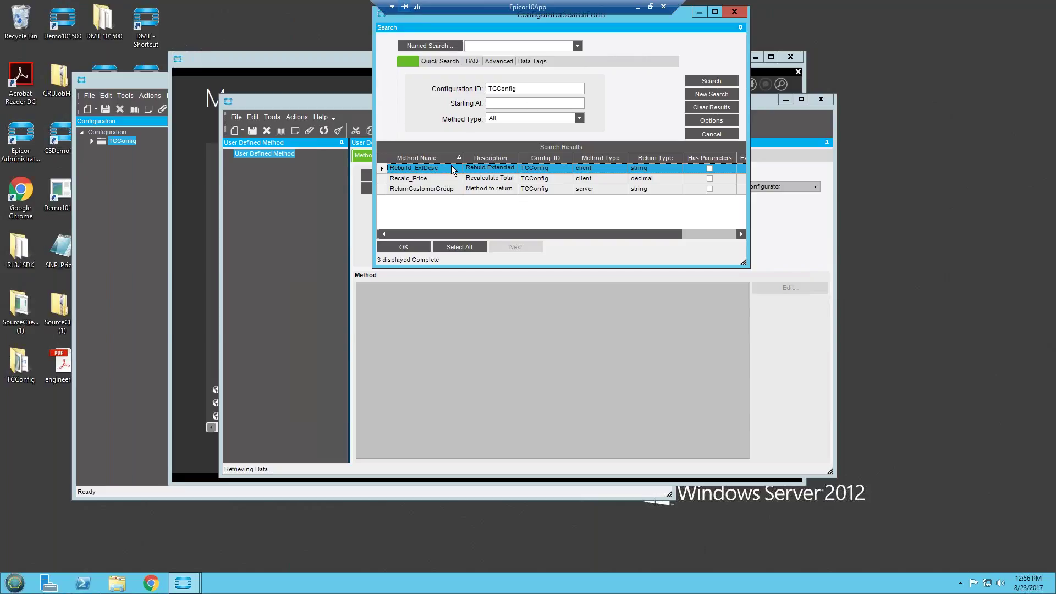
click(734, 12)
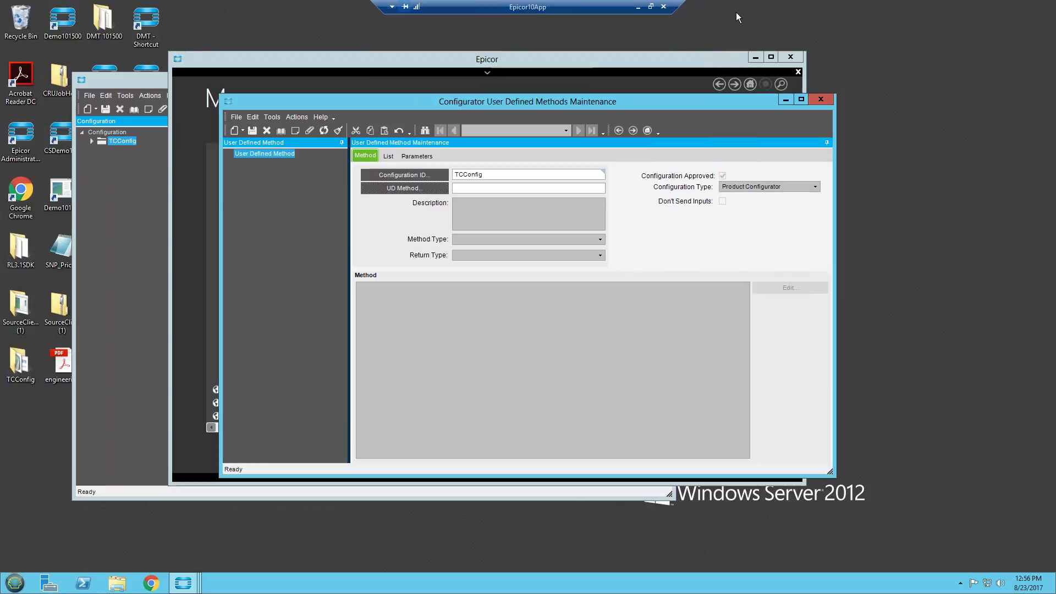
click(820, 100)
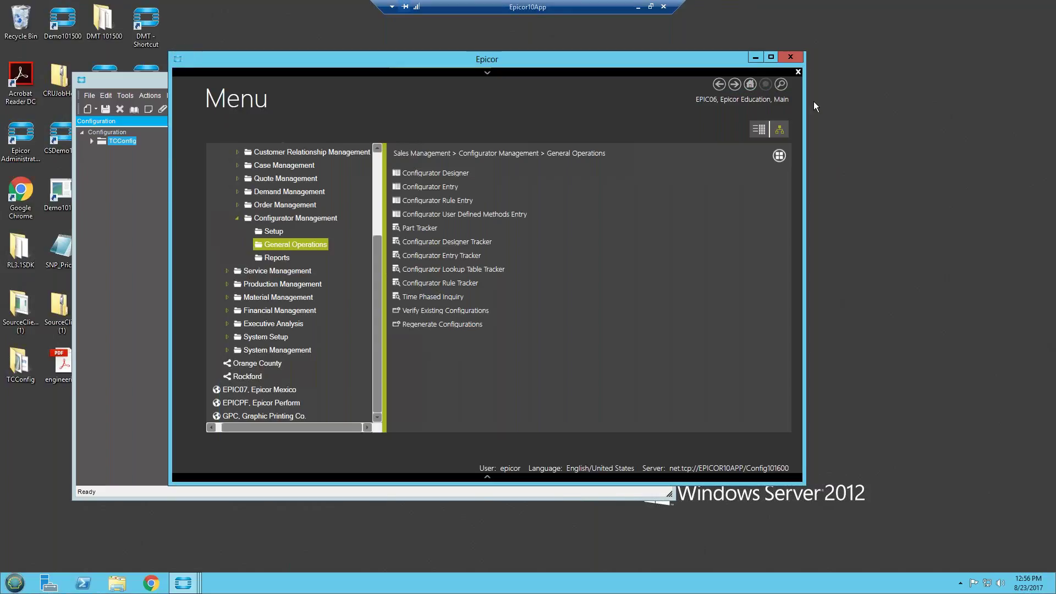
Bring the Configurator Entry window for TCConfig forward and close it.
click(157, 253)
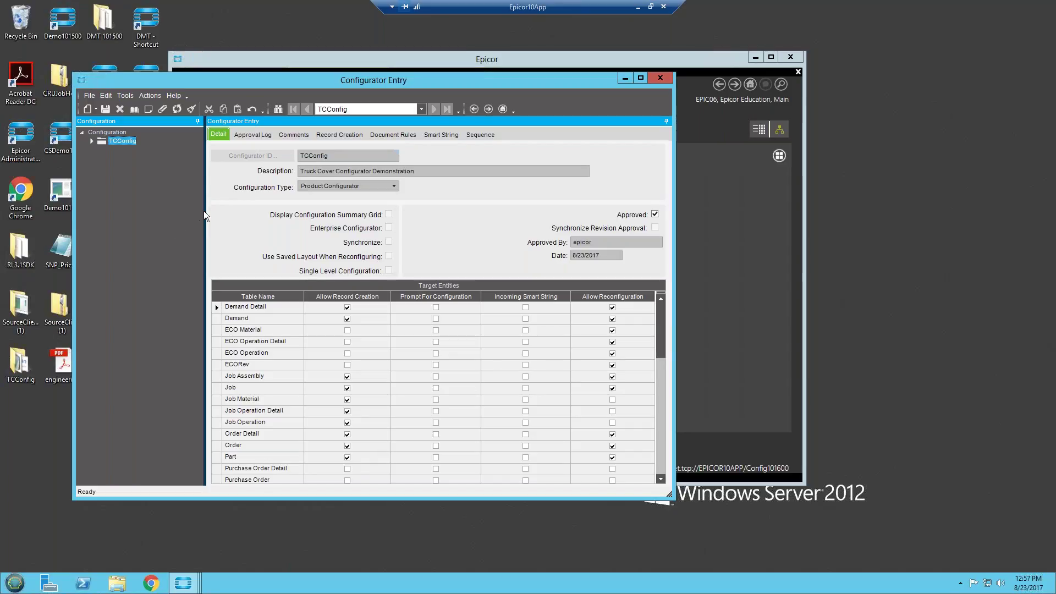
mouse_move(204, 215)
mouse_down()
mouse_move(176, 218)
mouse_move(196, 213)
mouse_up()
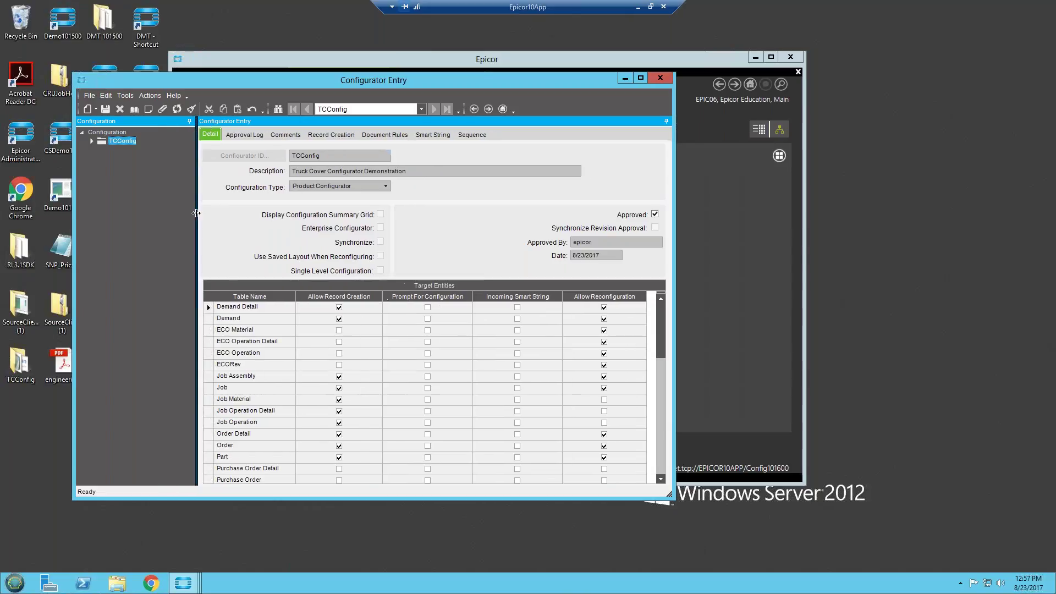
click(662, 78)
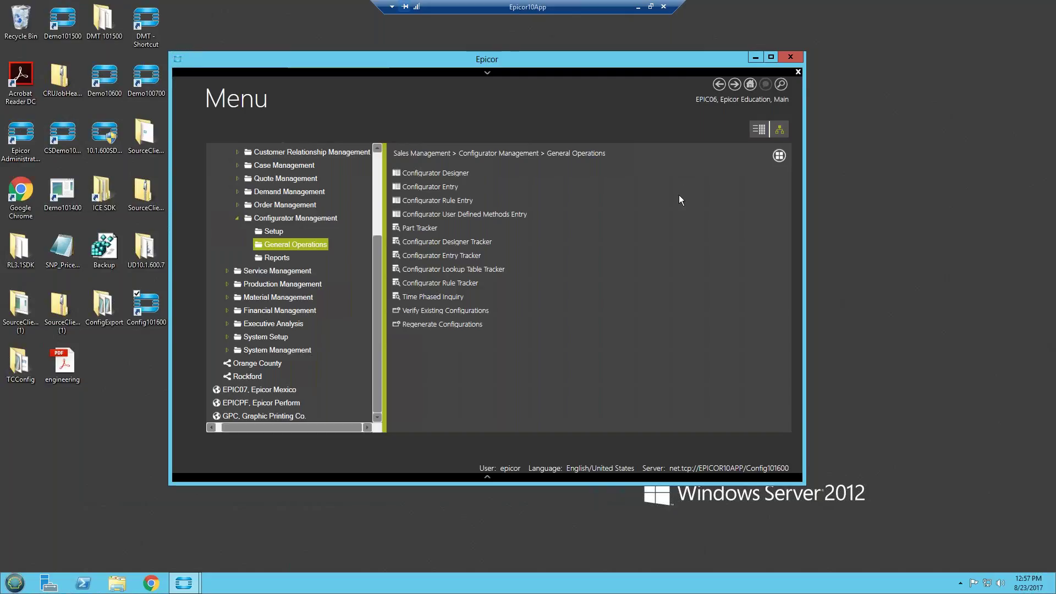